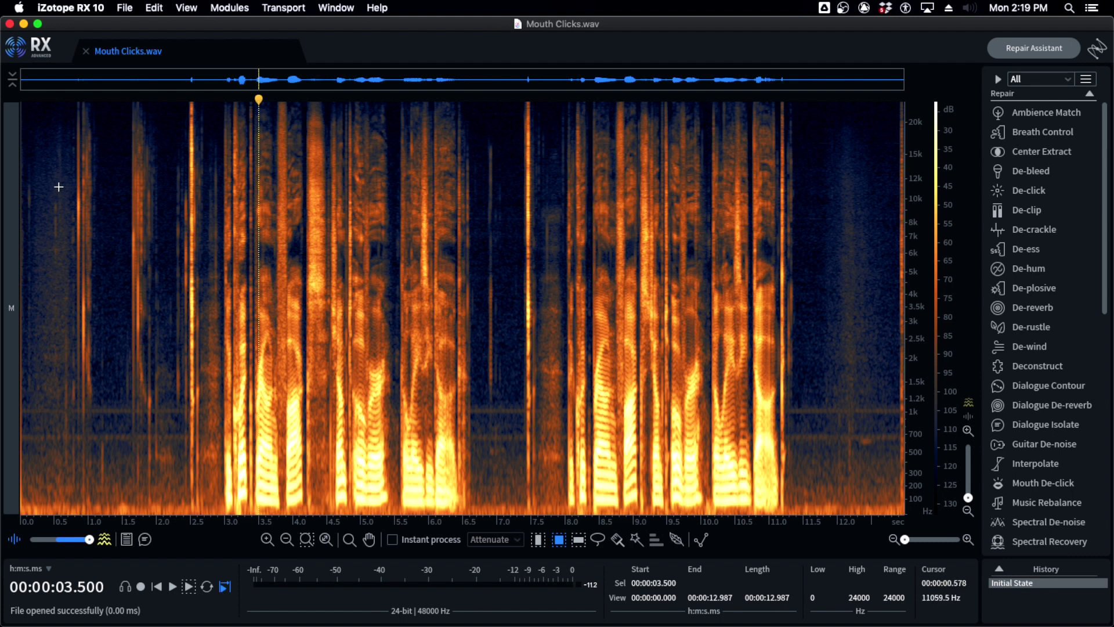
Play the recording from near its start and replay the mouth clicks before the first phrase
left_click(42, 164)
key("space")
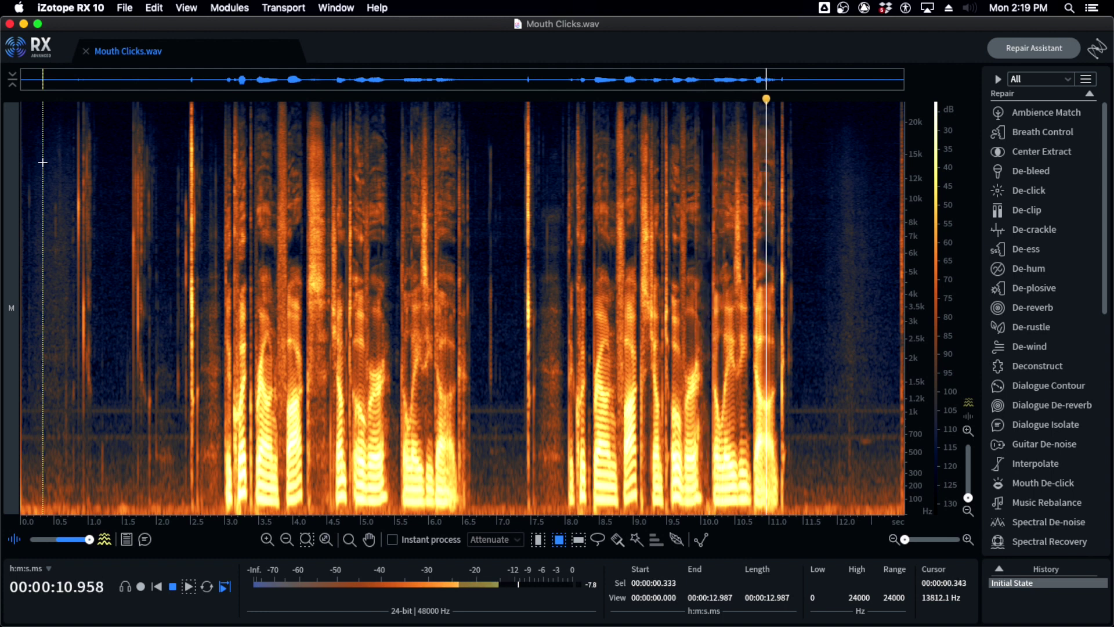
key("space")
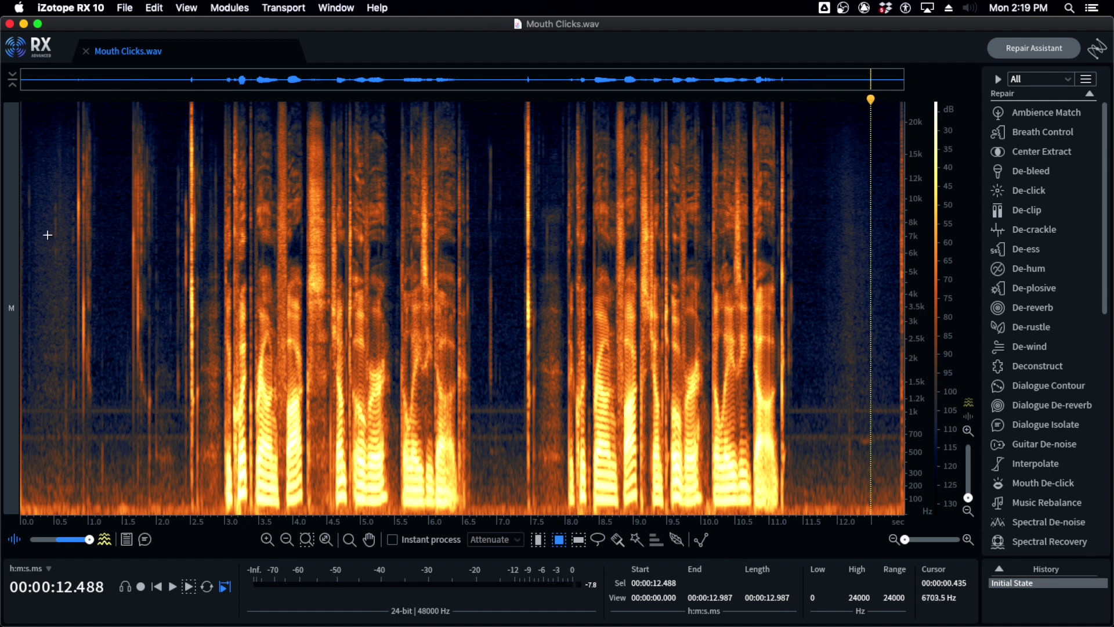
left_click(65, 221)
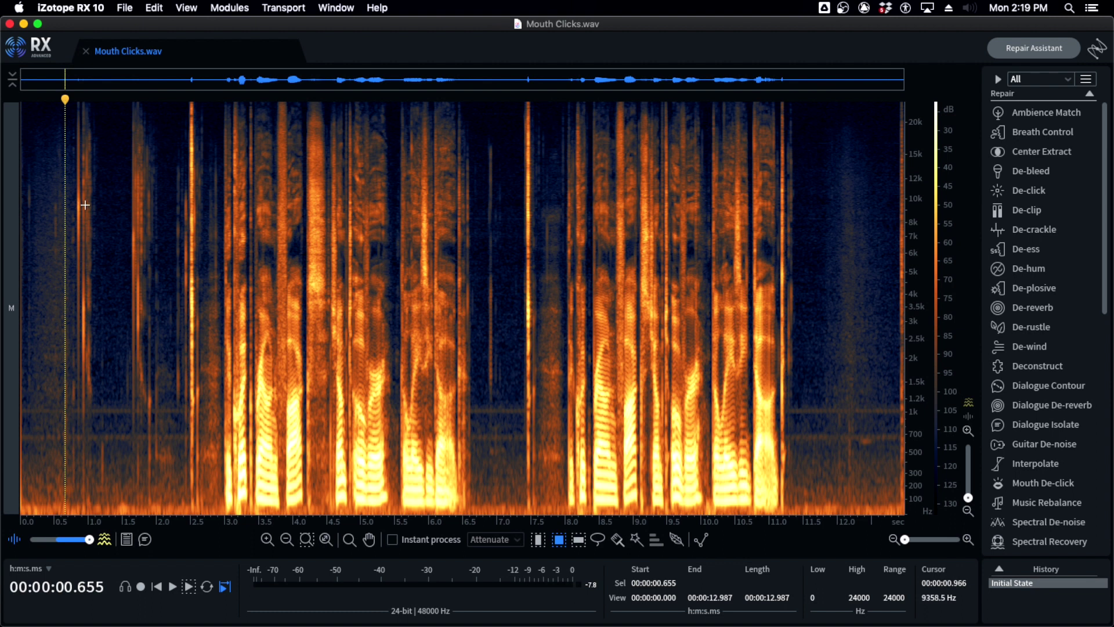
key("space")
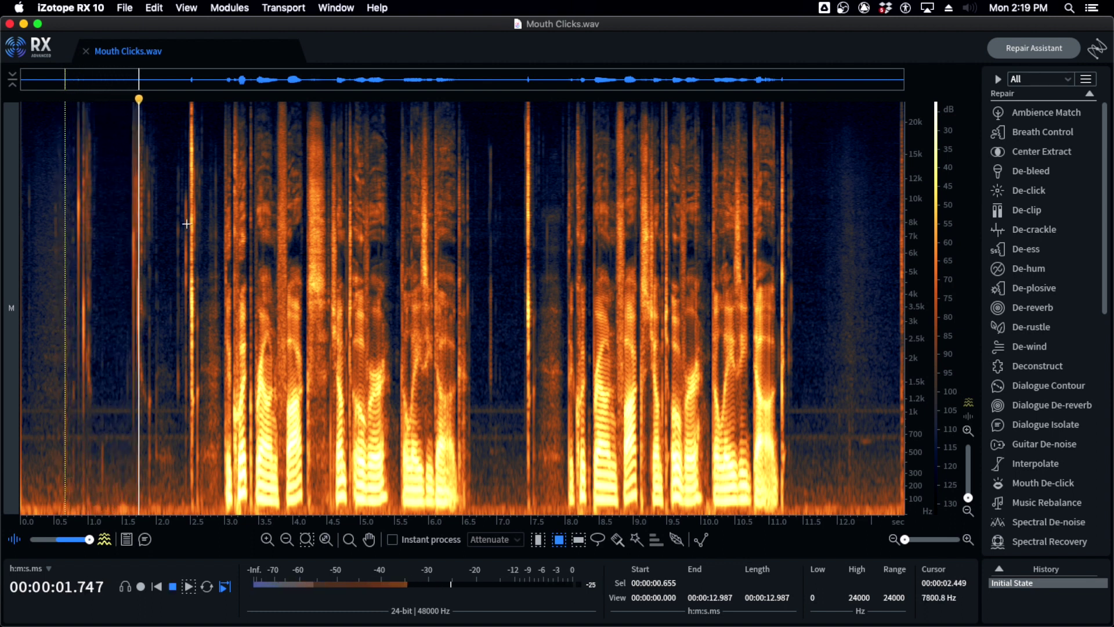
key("space")
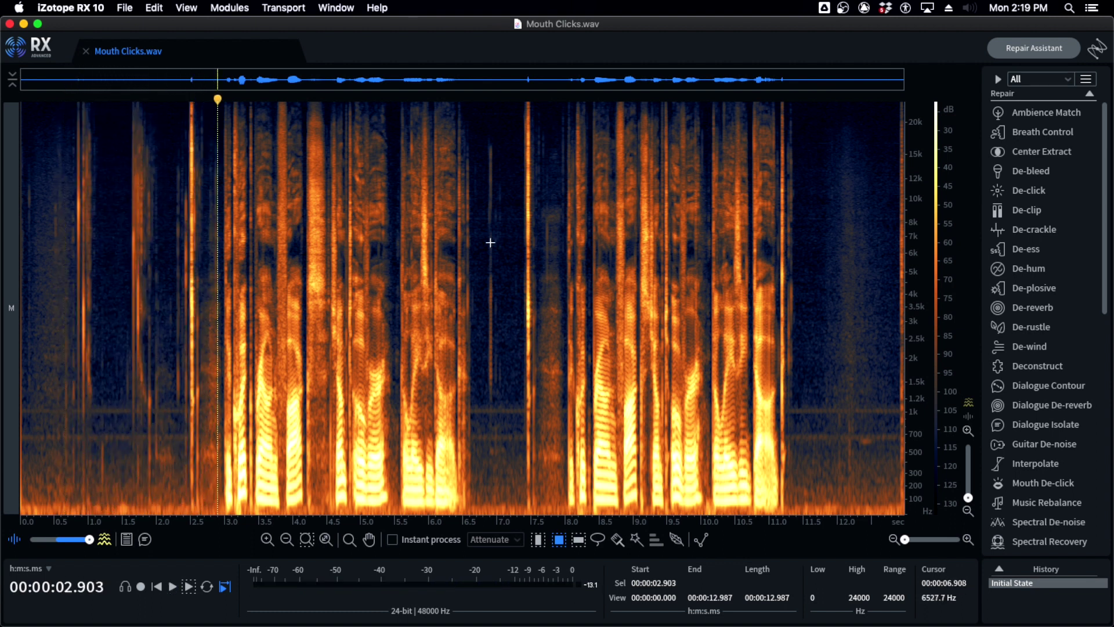
Render De-click over the whole file with the default single-band settings and a sensitivity of 3.0
scroll(349, 232, "up", 5)
scroll(349, 231, "up", 7)
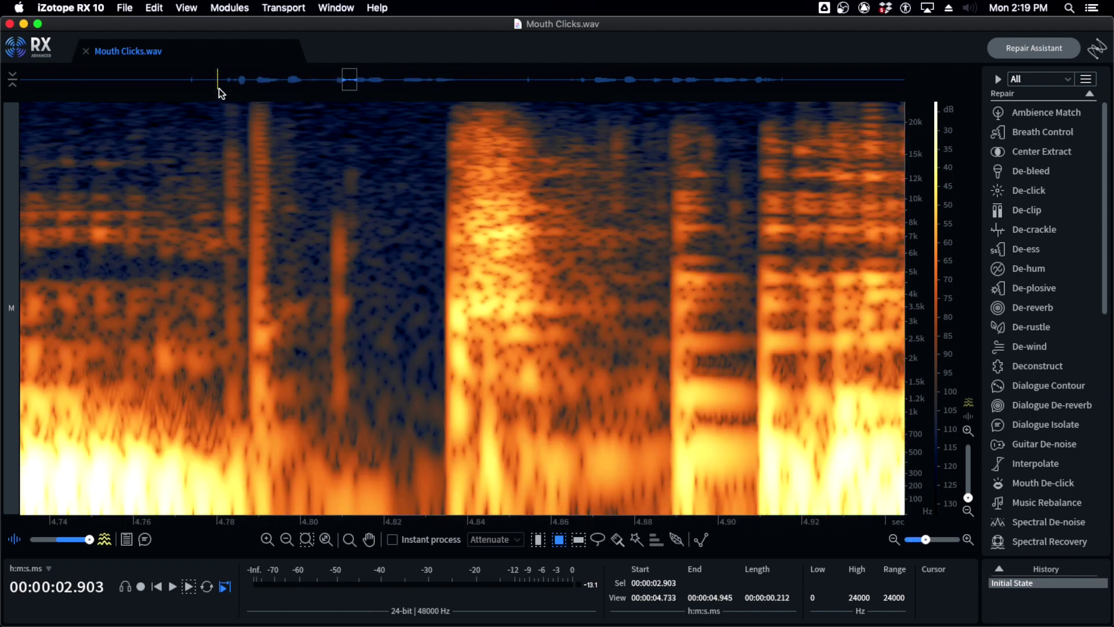
scroll(394, 316, "down", 5)
scroll(393, 314, "down", 3)
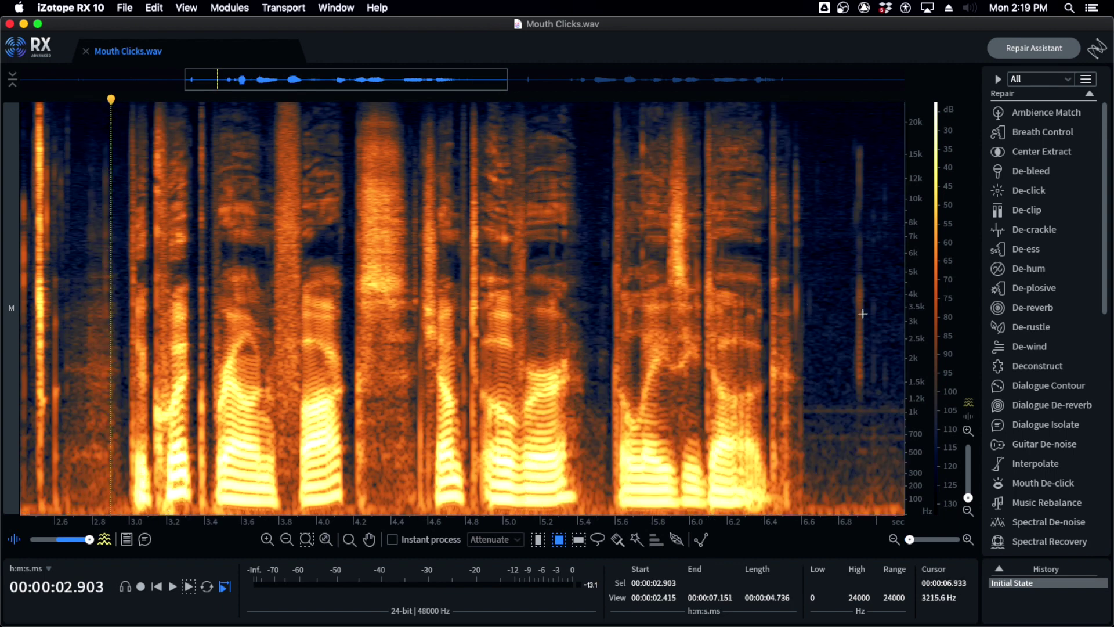
scroll(517, 343, "down", 5)
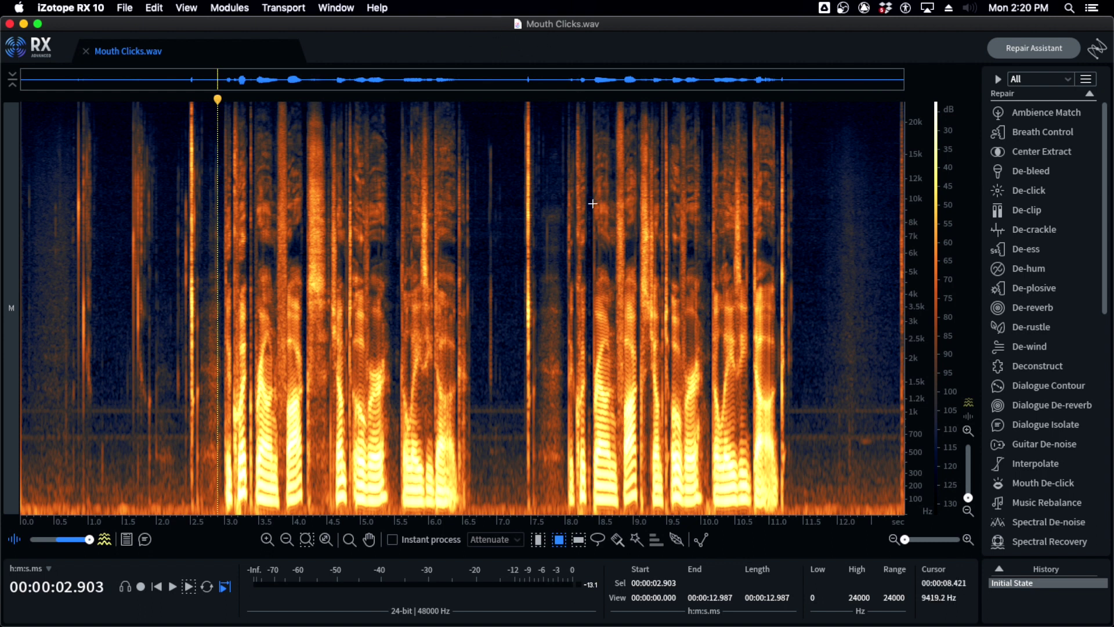
left_click(1019, 192)
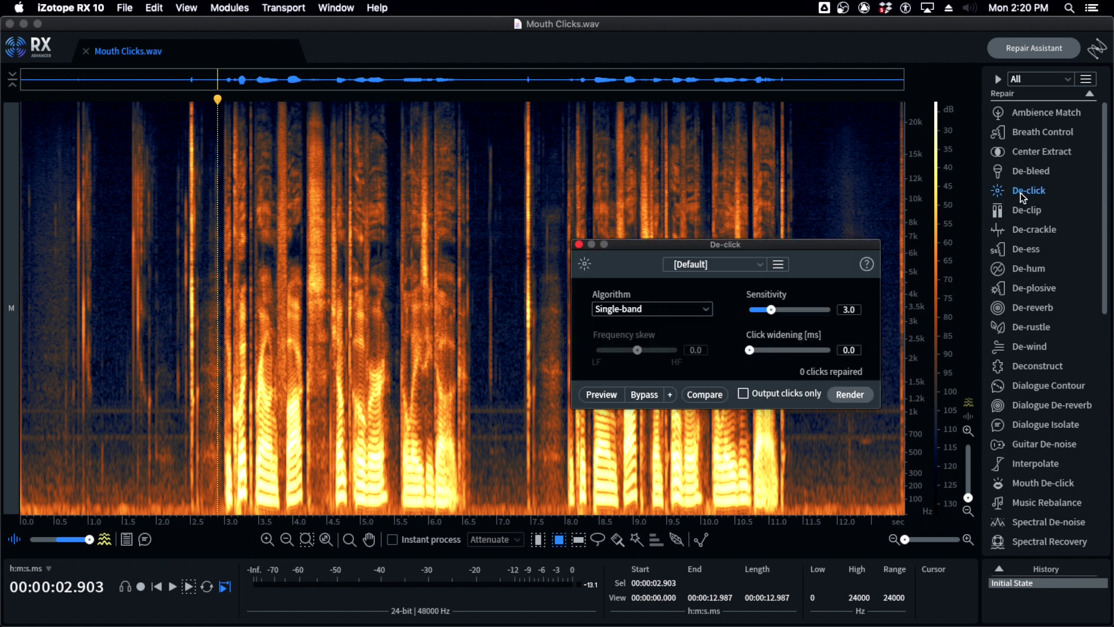
left_click(850, 395)
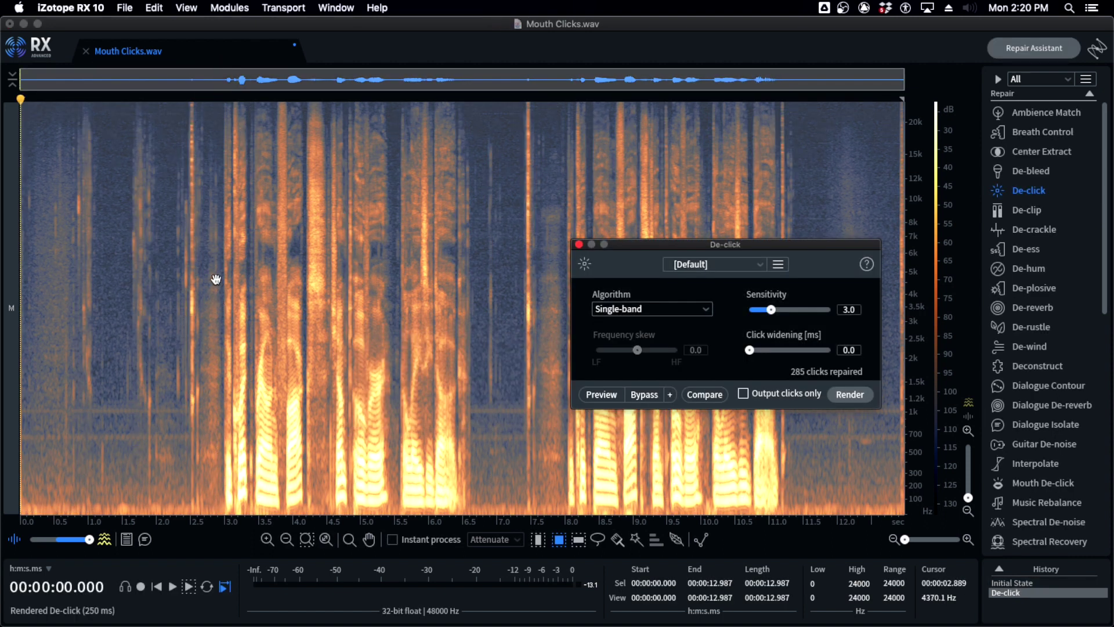
Play the de-clicked audio from about 2.86 s and inspect the first phrase in the spectrogram
left_click(216, 276)
key("space")
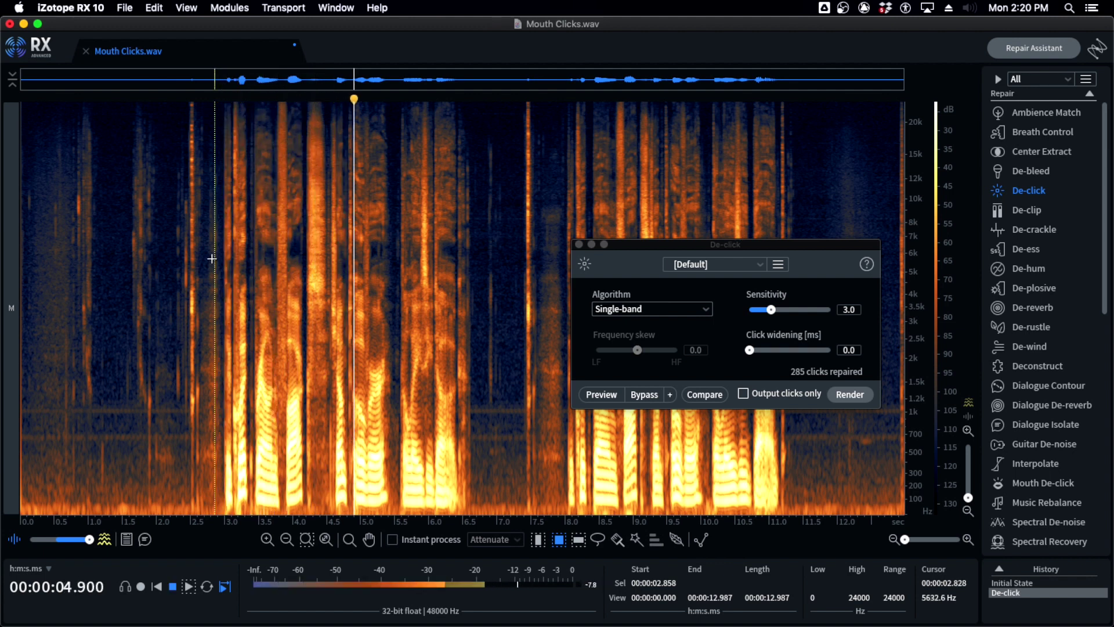
key("space")
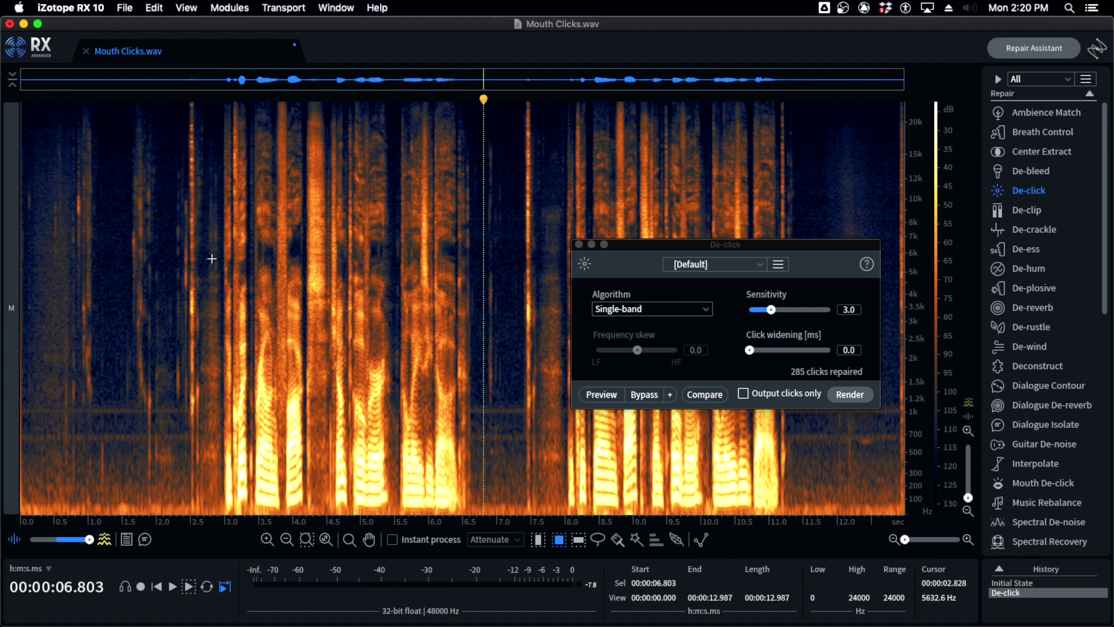
scroll(226, 260, "up", 5)
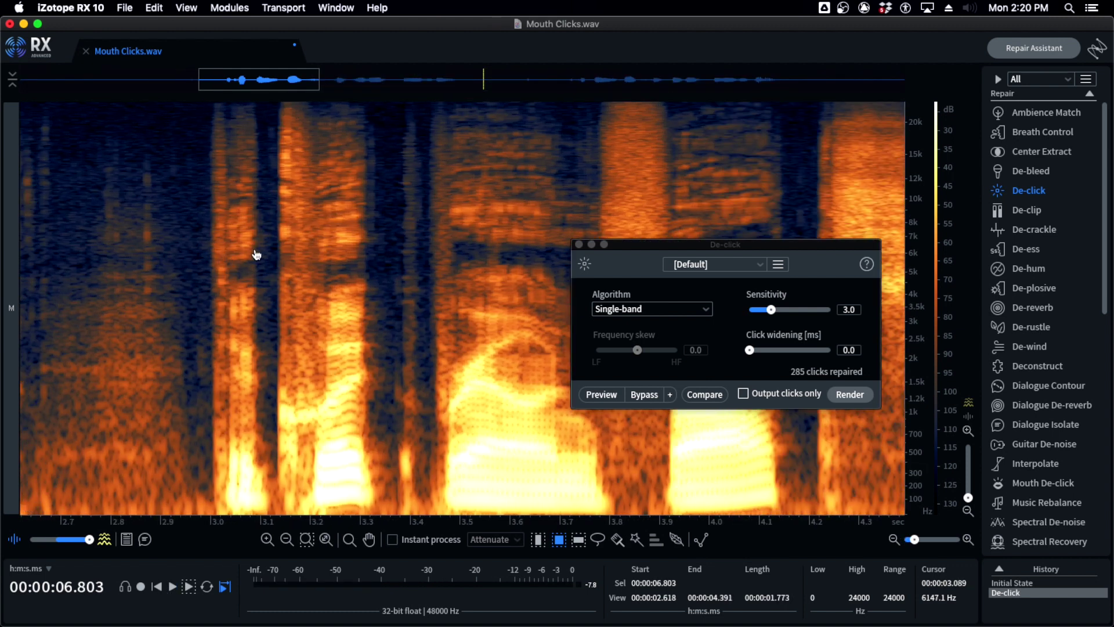
Undo De-click to hear the original first phrase and inspect the clicks around 6.5 s
key("super+z")
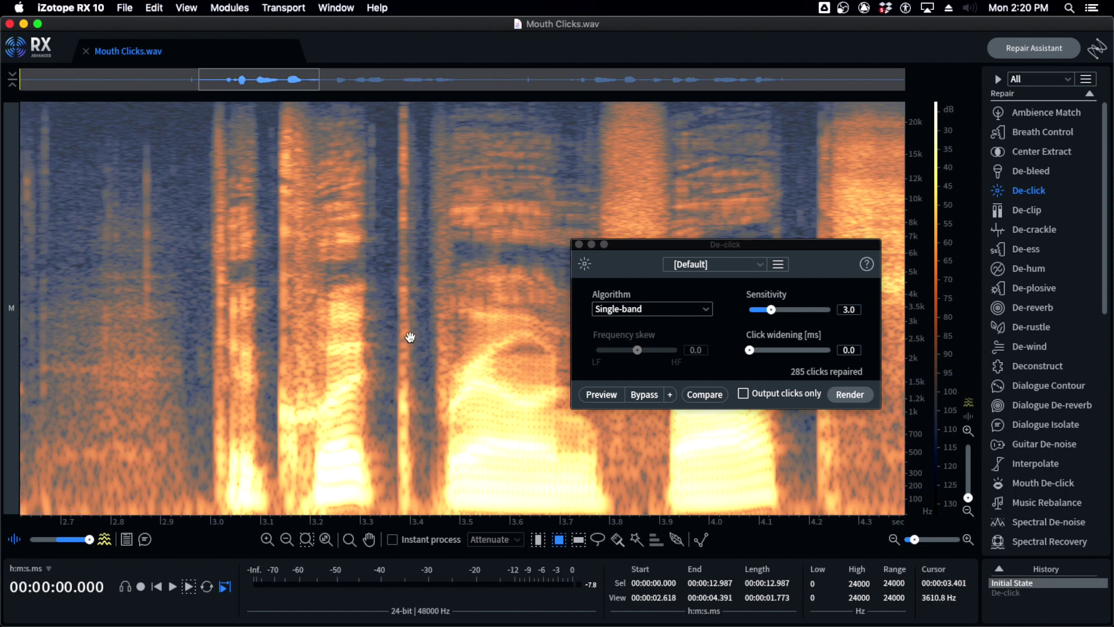
left_click(204, 264)
key("space")
key("space")
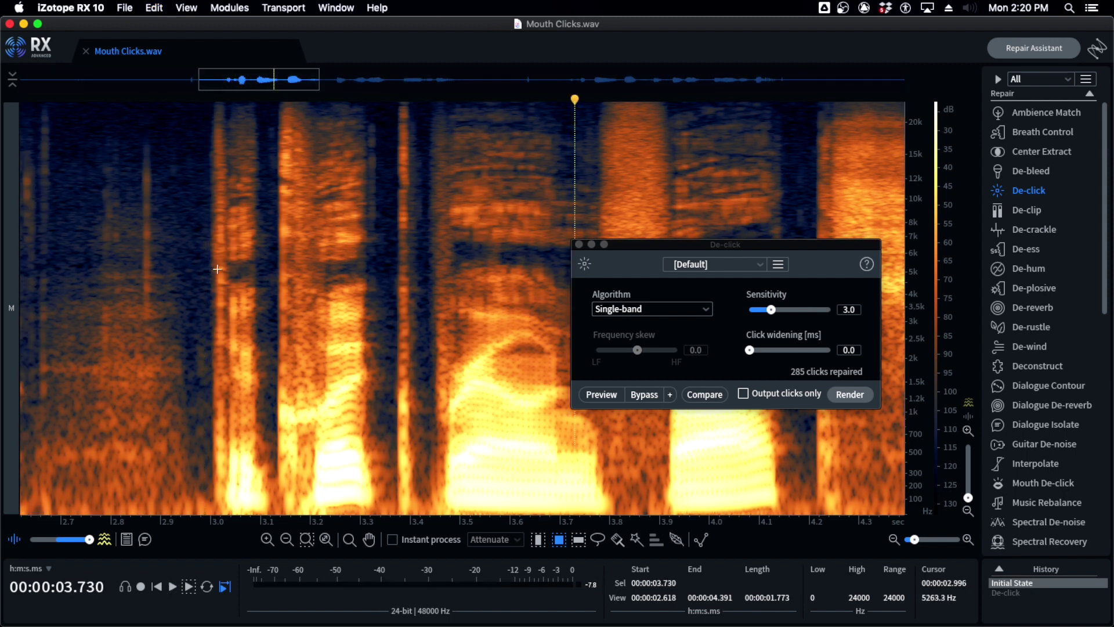
scroll(415, 308, "down", 3)
scroll(414, 307, "right", 5)
left_click(465, 335)
scroll(465, 334, "up", 5)
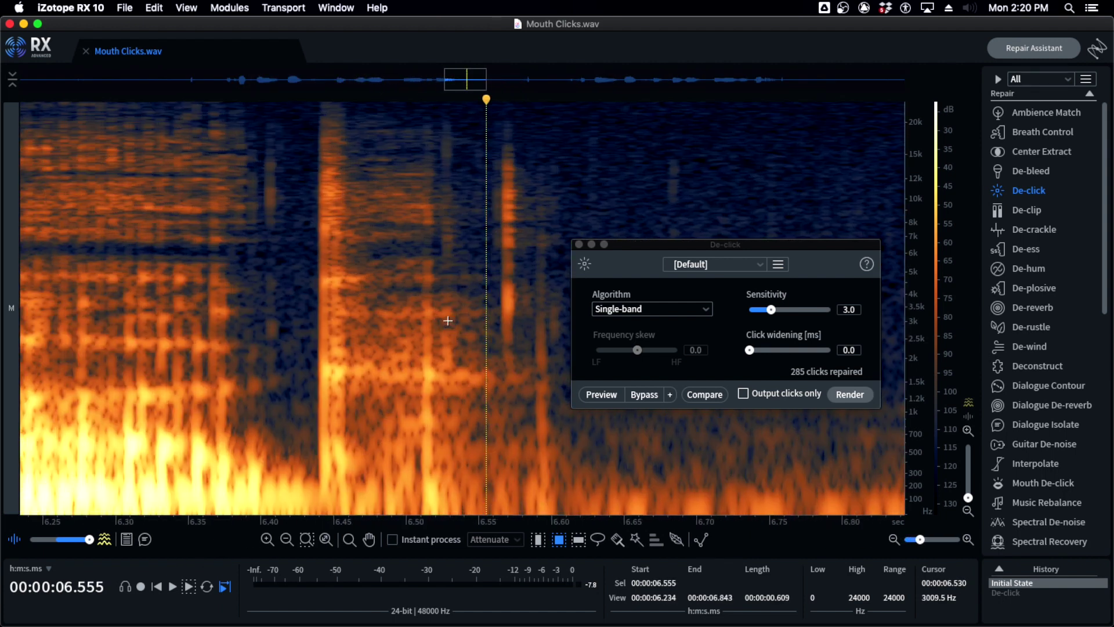
Redo De-click and play the processed audio at the end of the first phrase
key("super+shift+z")
key("space")
scroll(173, 267, "down", 4)
key("space")
scroll(190, 270, "down", 4)
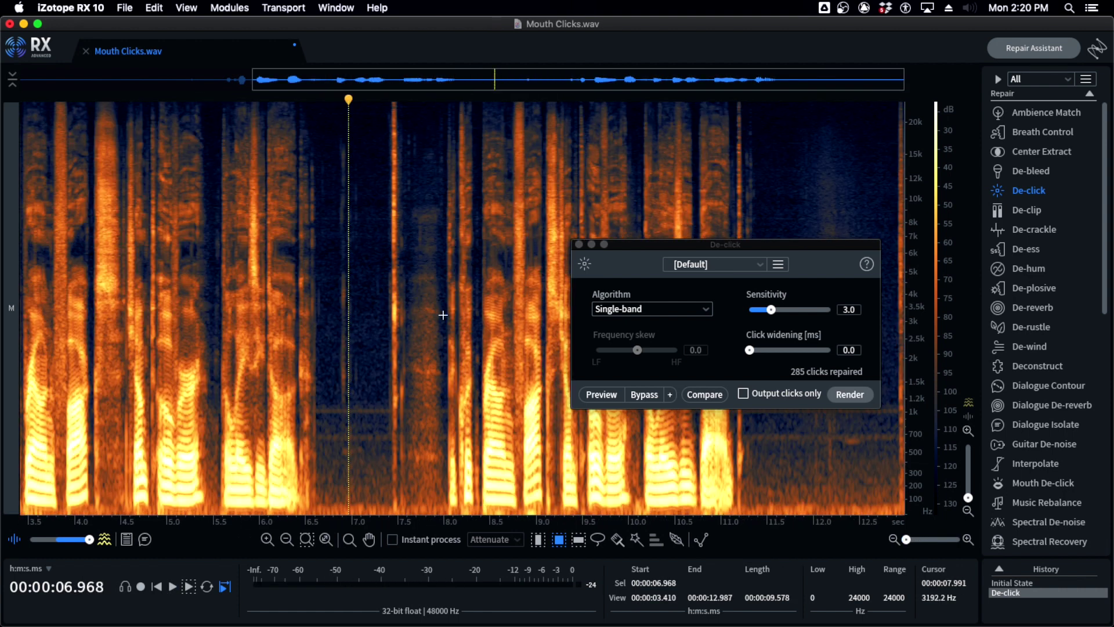
Undo the De-click render to restore the original audio
left_click(444, 315)
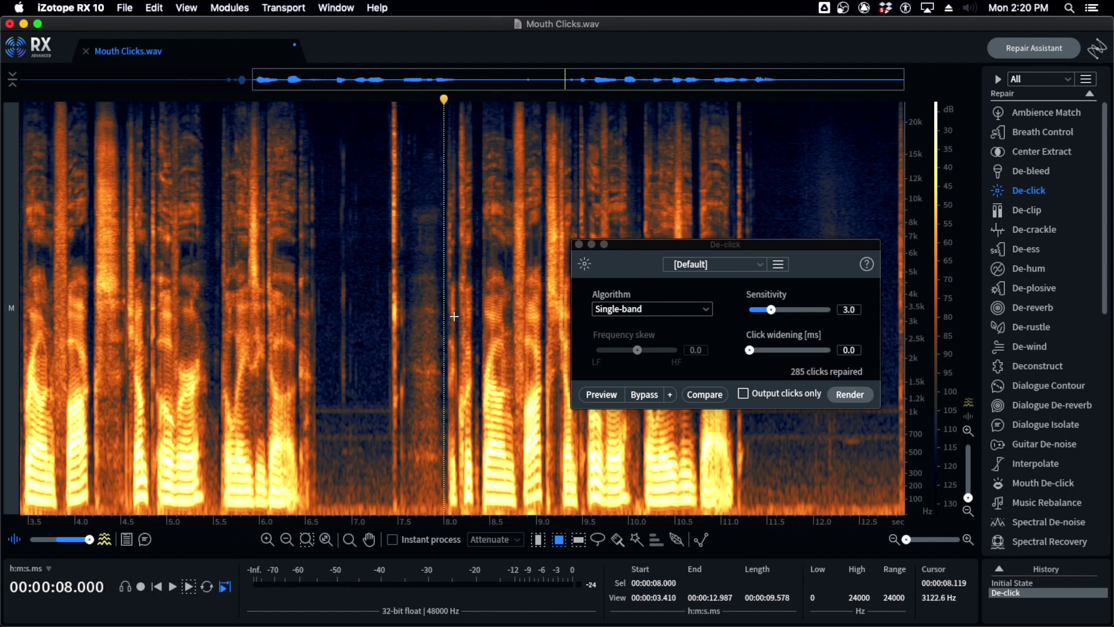
left_click_drag(335, 520, 617, 512)
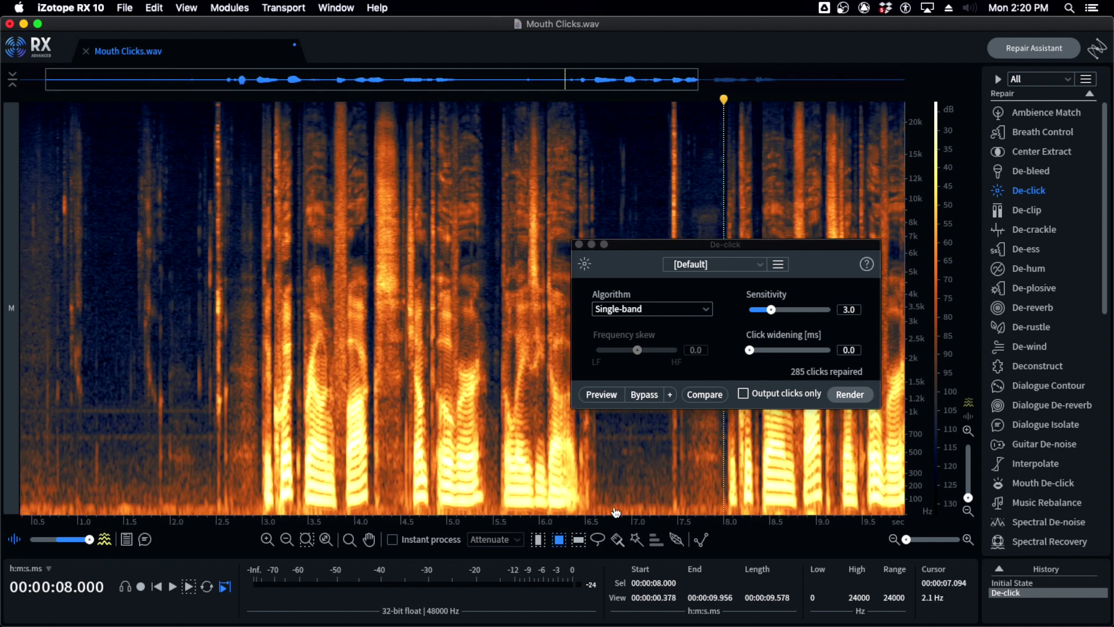
left_click(394, 318)
key("super+z")
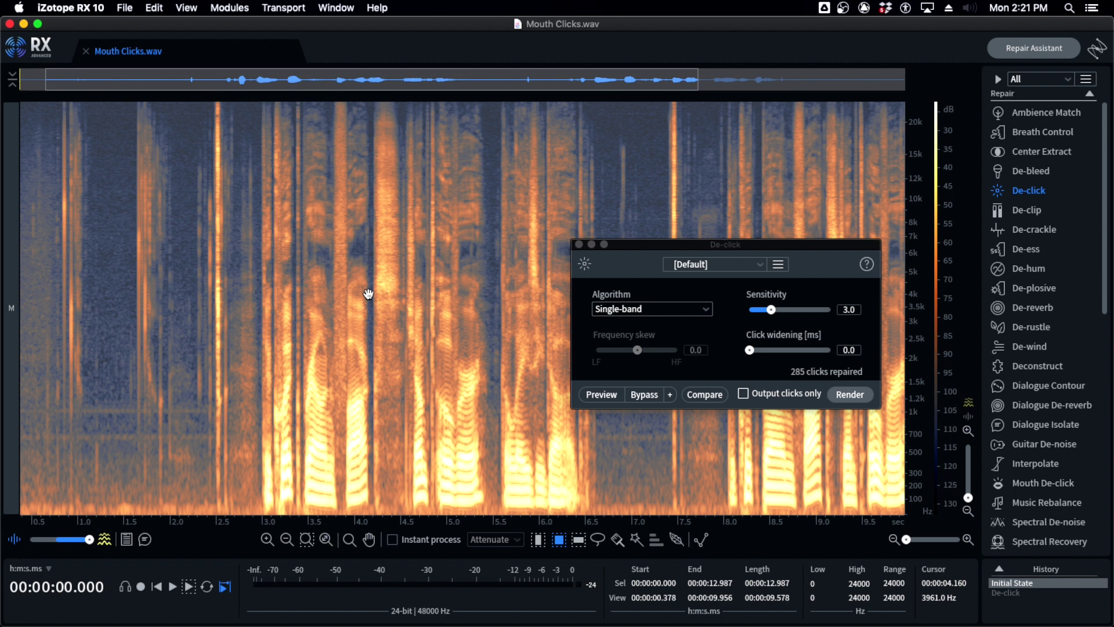
Select the whole file, close De-click and render Mouth De-click with the default settings and a sensitivity of 4.0
left_click(351, 281)
left_click(281, 284)
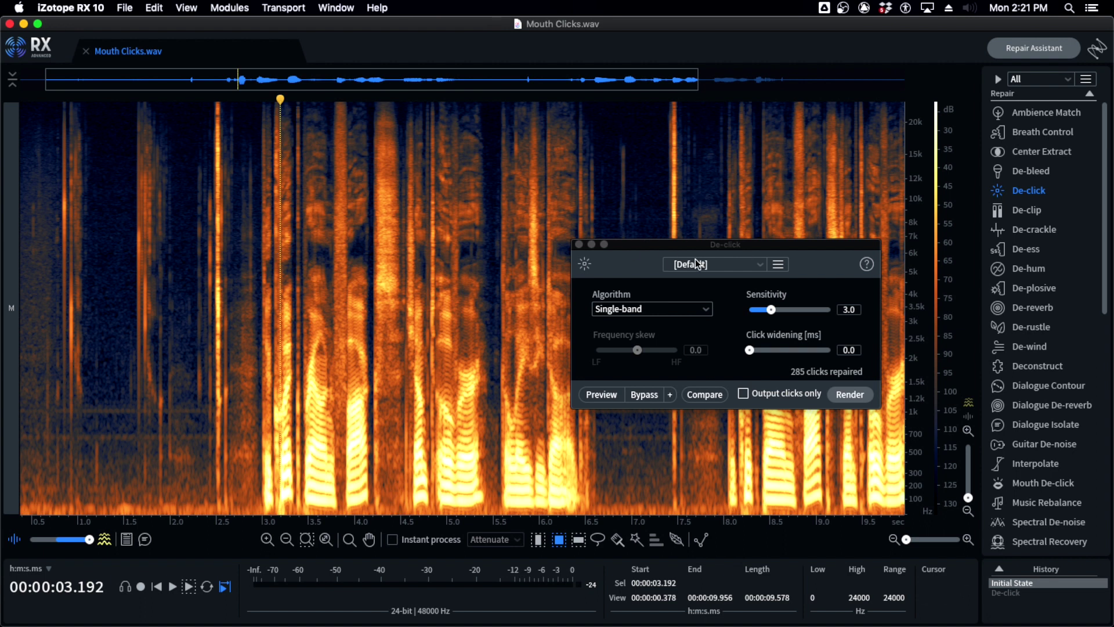
key("super+a")
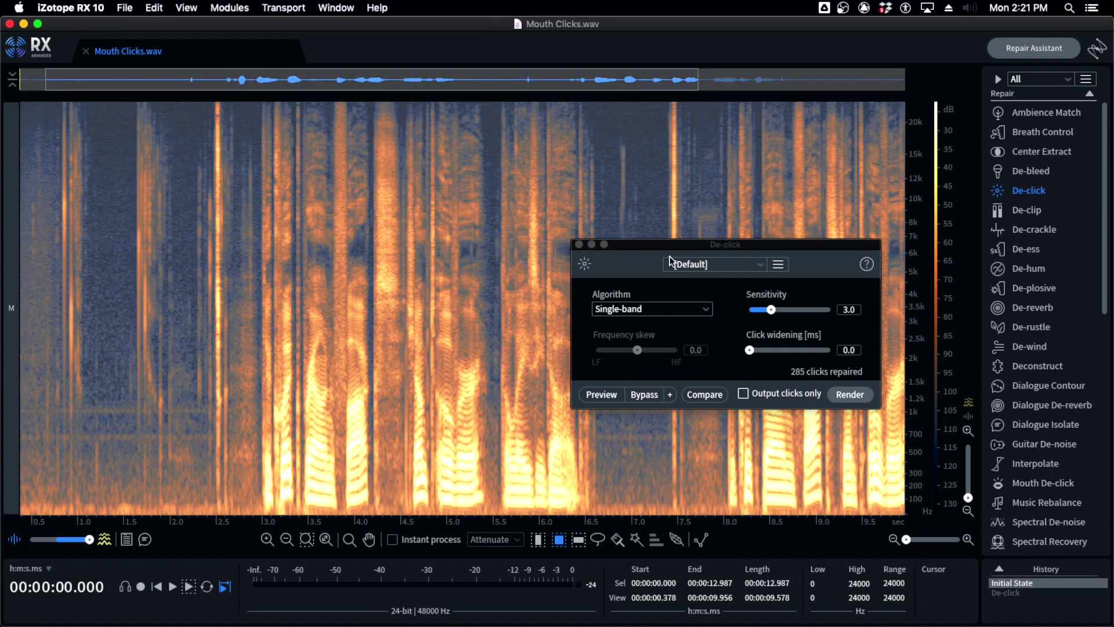
left_click(579, 244)
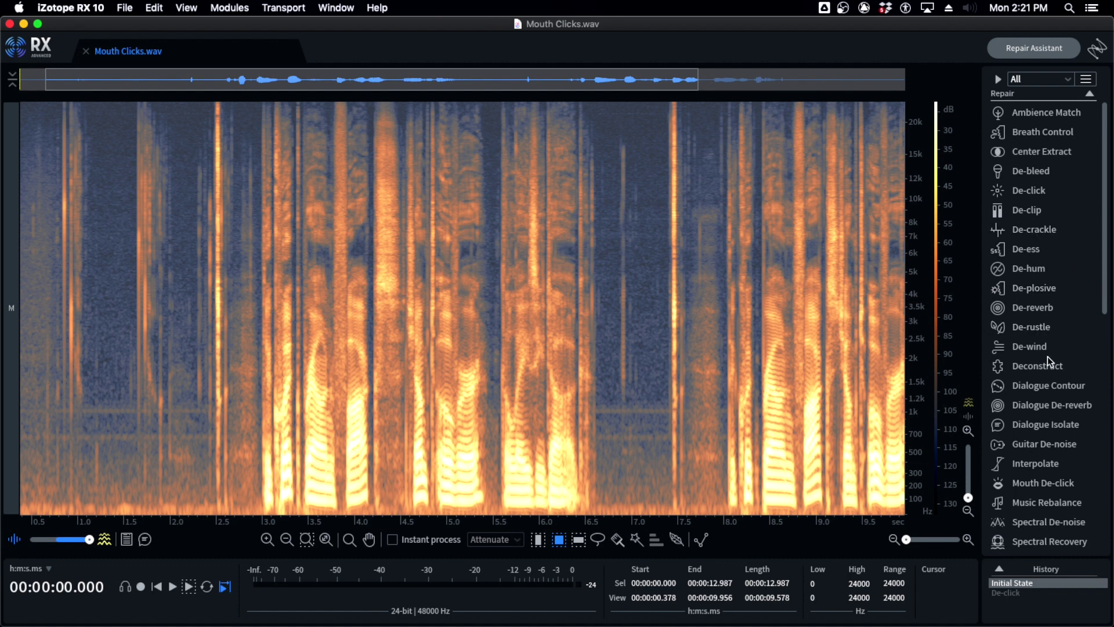
left_click(1054, 483)
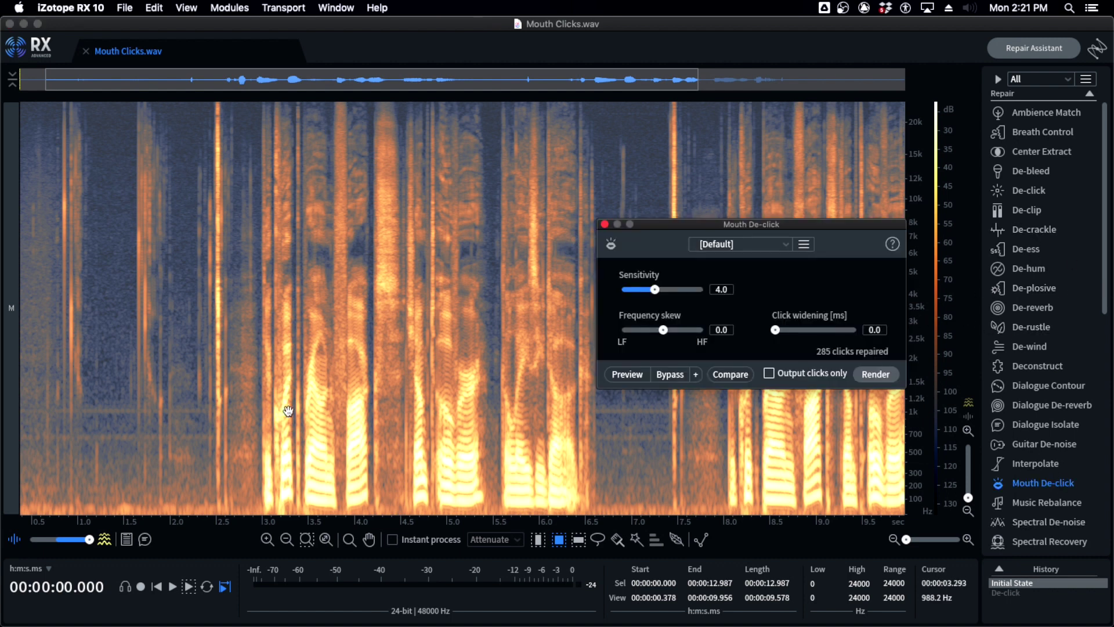
left_click(256, 294)
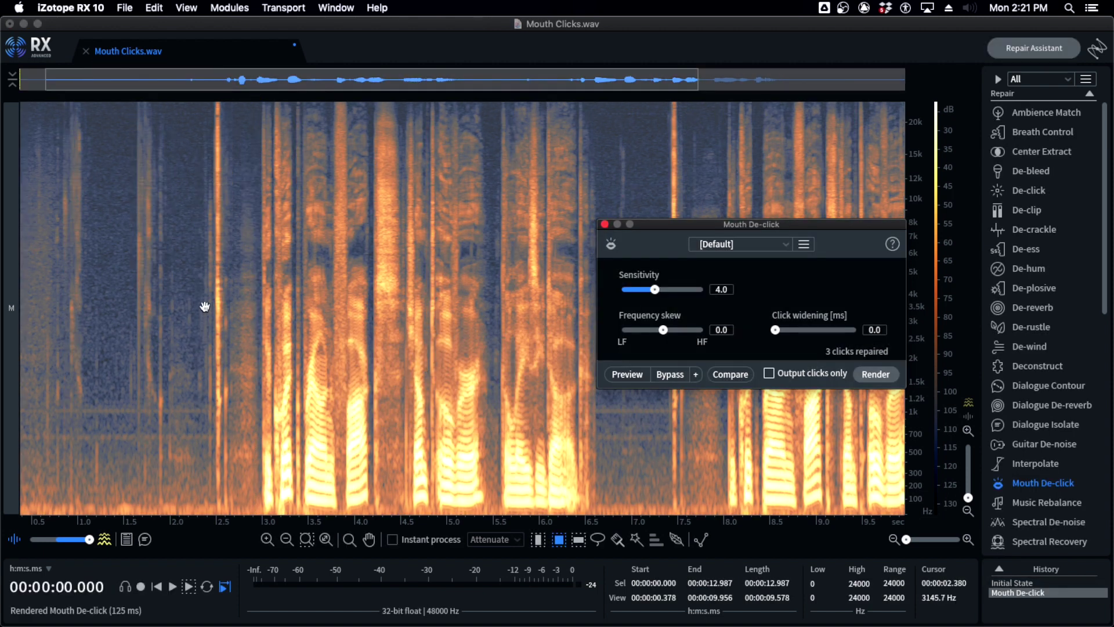
Play the Mouth De-click result over the opening clicks and again from about 2.87 s through the first phrase
left_click(65, 214)
key("space")
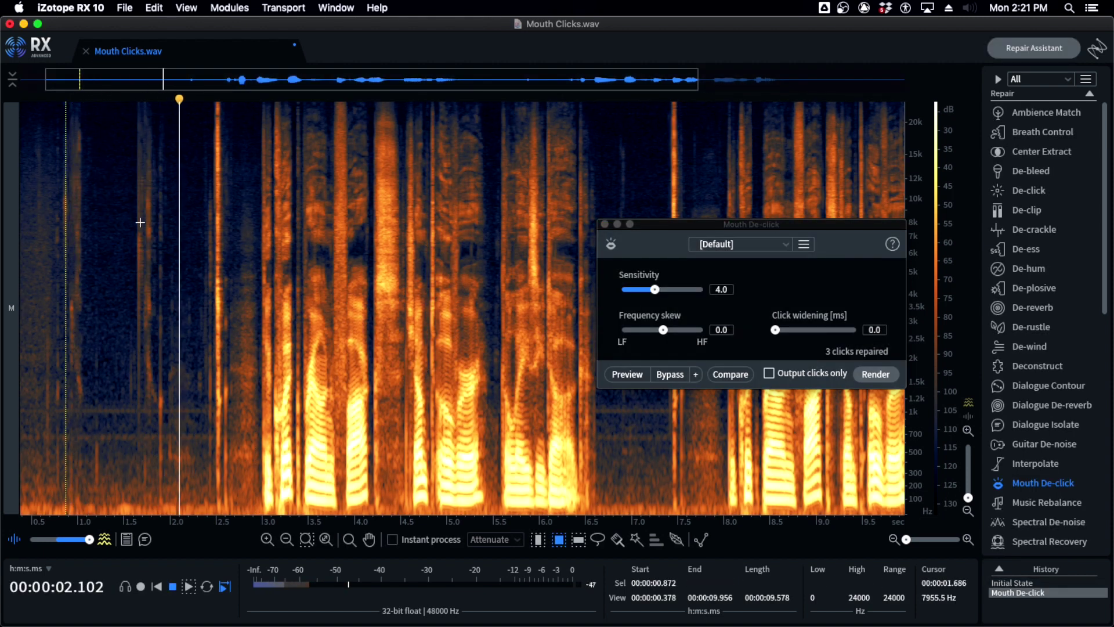
key("space")
left_click(211, 211)
left_click(250, 219)
key("space")
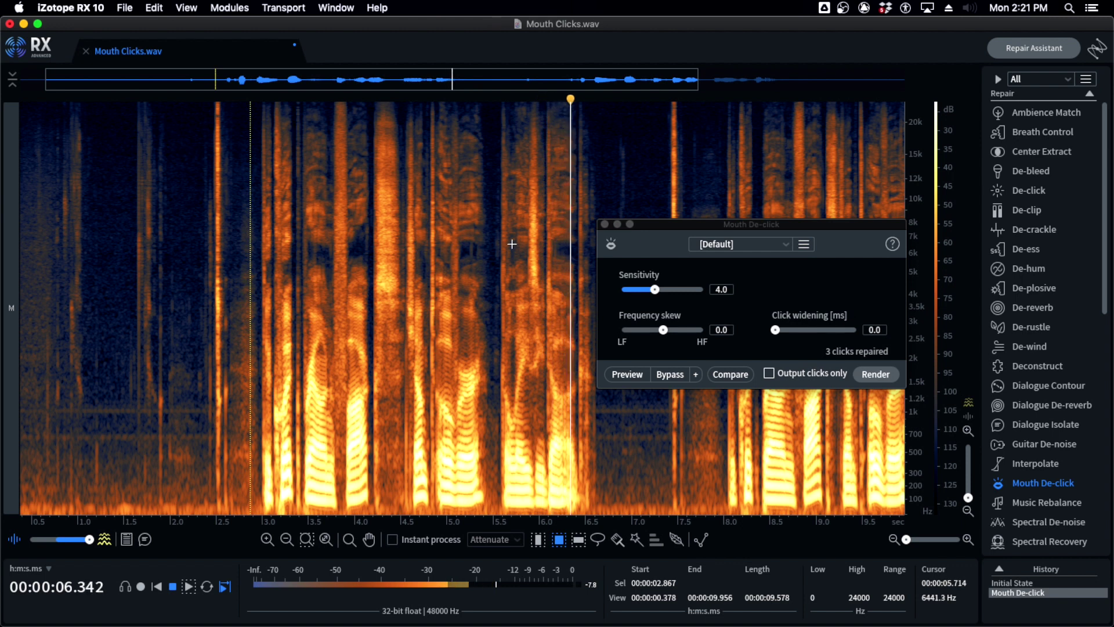
key("space")
Undo and redo Mouth De-click to compare the click around 3.38 s in the spectrogram before and after processing
scroll(329, 257, "up", 10)
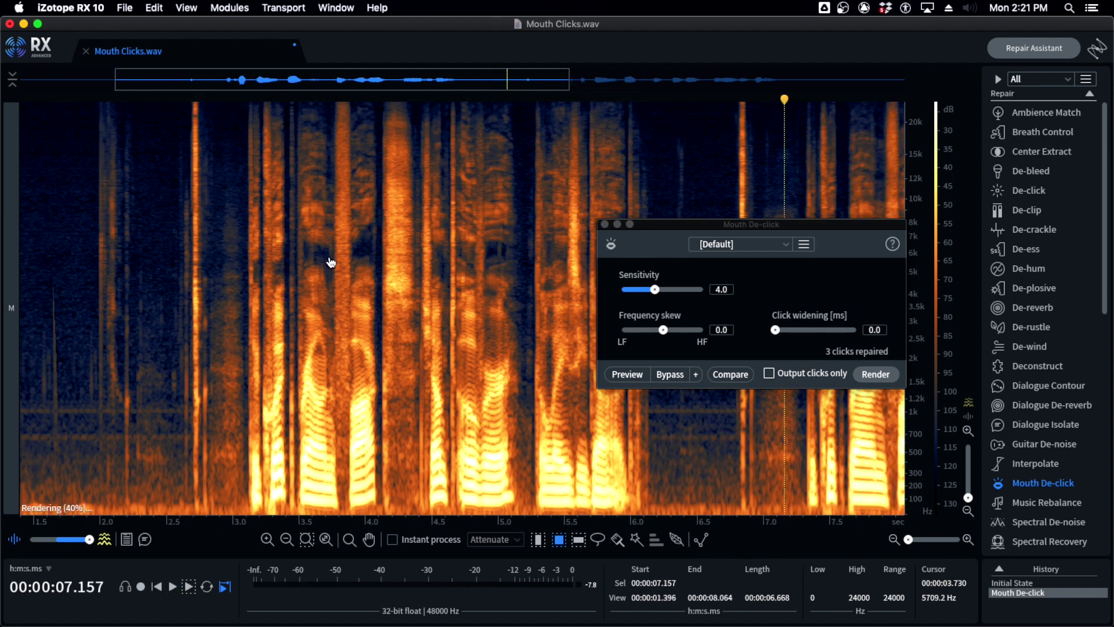
scroll(331, 263, "down", 2)
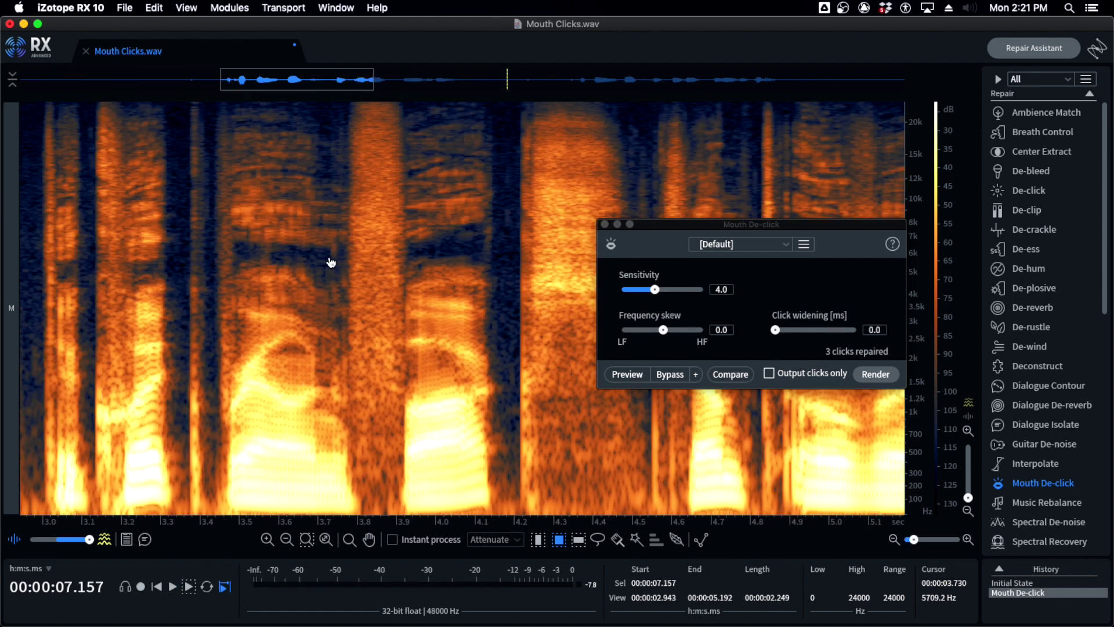
key("super+z")
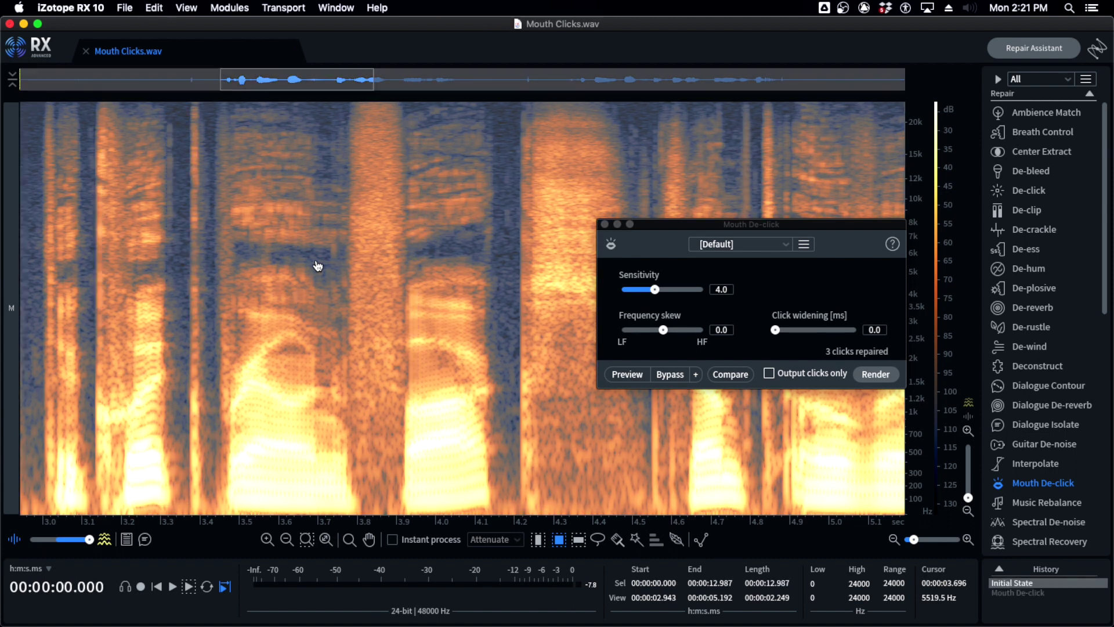
scroll(149, 279, "up", 8)
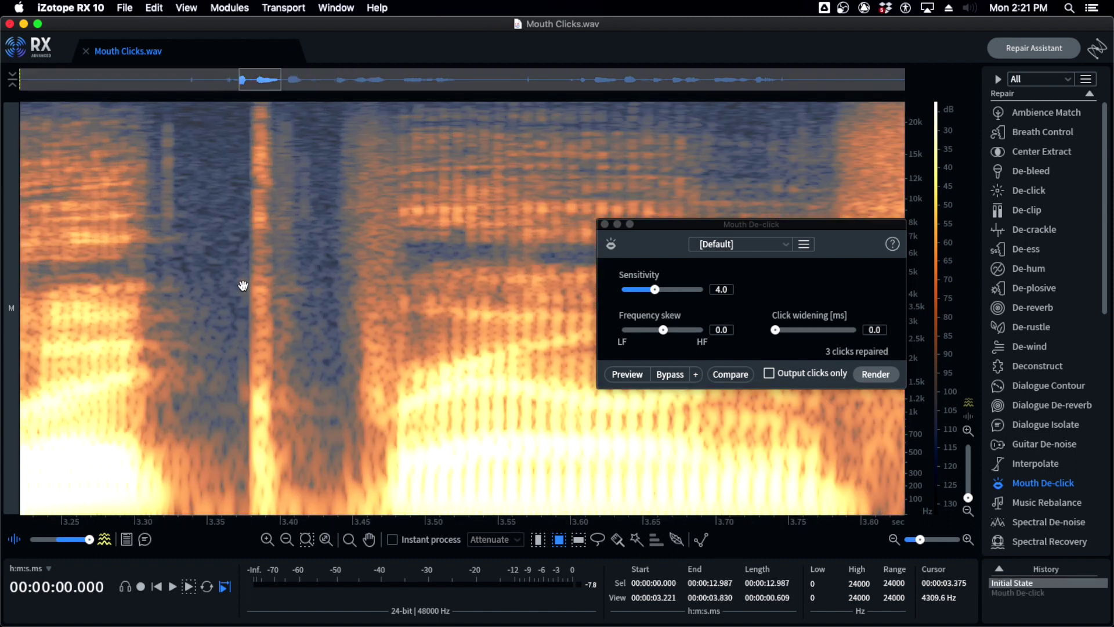
key("super+shift+z")
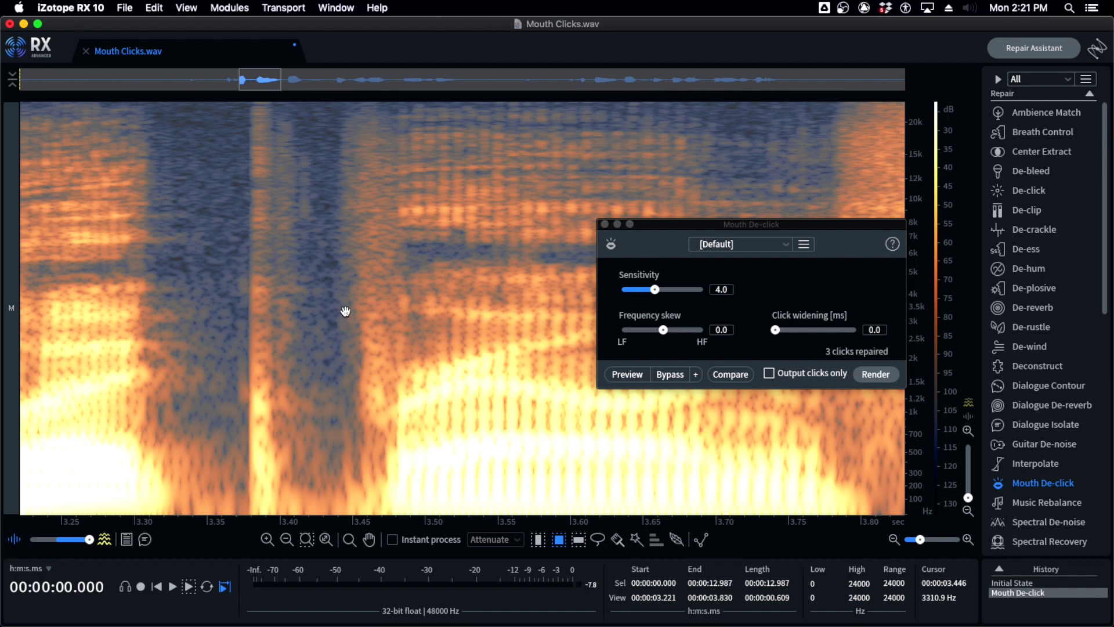
Undo Mouth De-click to compare the processed speech around 8.6 s with the original spectrogram
scroll(302, 317, "down", 10)
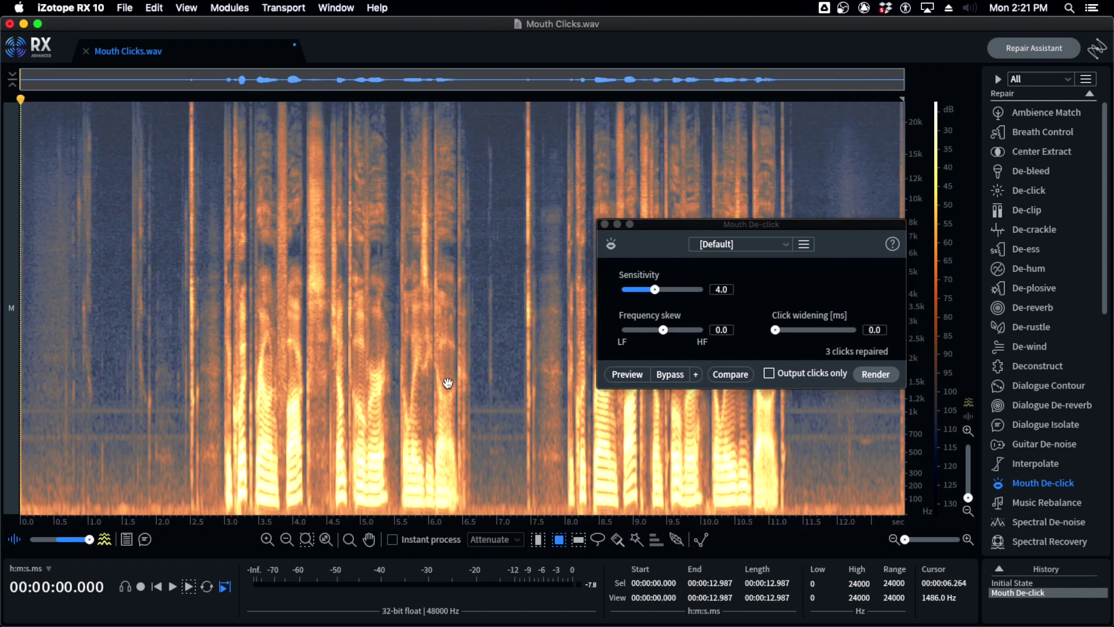
left_click(611, 447)
scroll(611, 447, "up", 10)
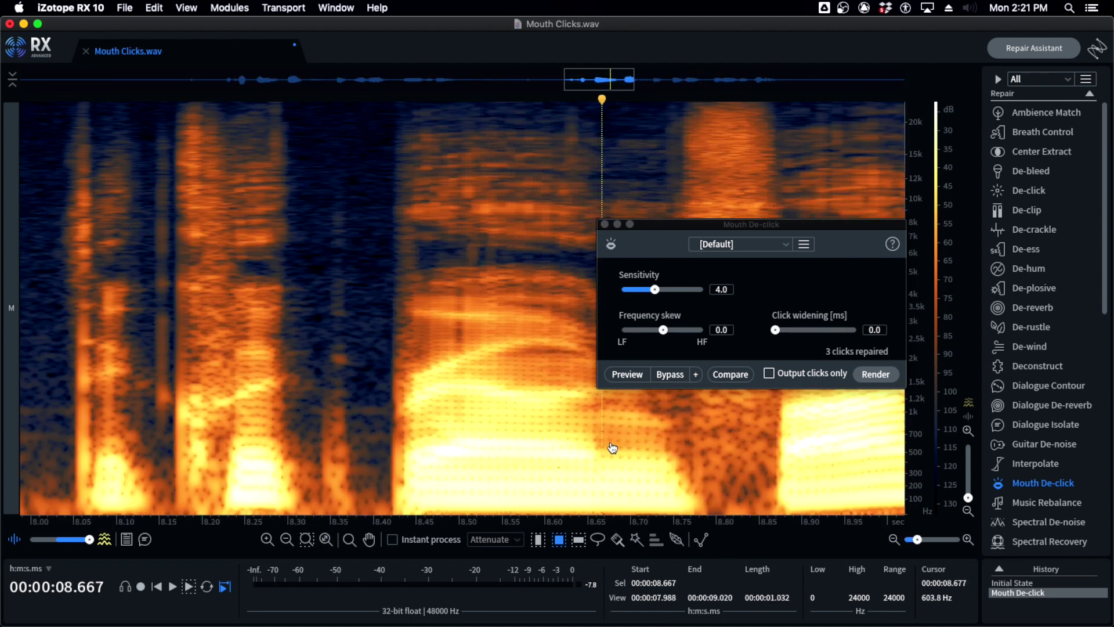
key("super+z")
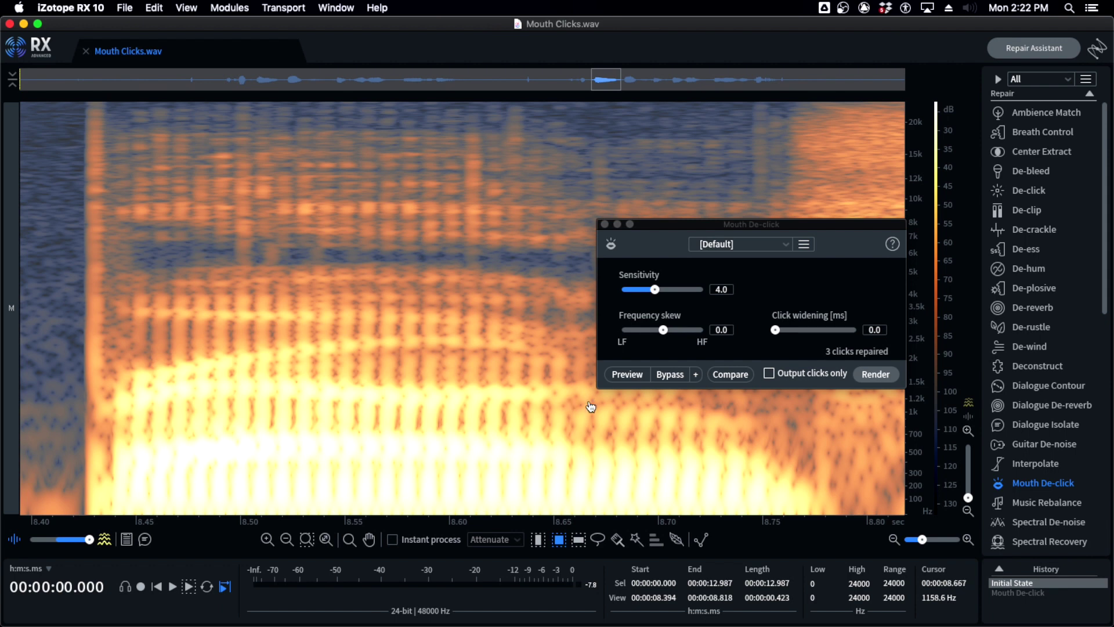
Redo and undo Mouth De-click to compare the speech around 8.6 s once more in the spectrogram
key("super+shift+z")
key("super+z")
scroll(475, 340, "down", 10)
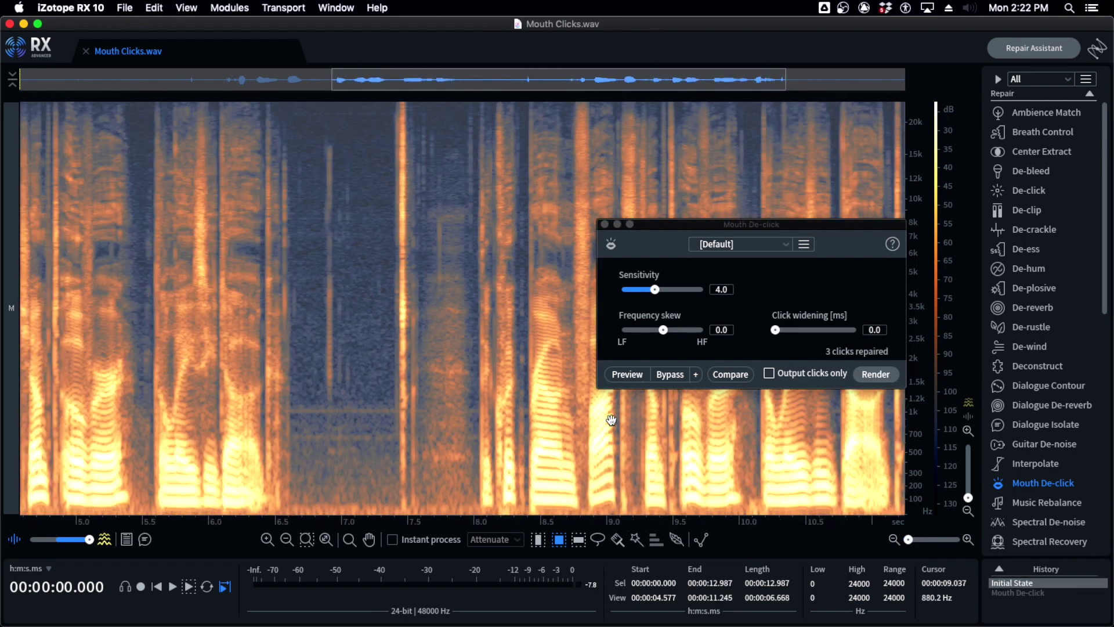
Move the Mouth De-click window off the spectrogram and examine the original speech between about 9.6 and 10.0 s
left_click(680, 447)
scroll(724, 464, "up", 12)
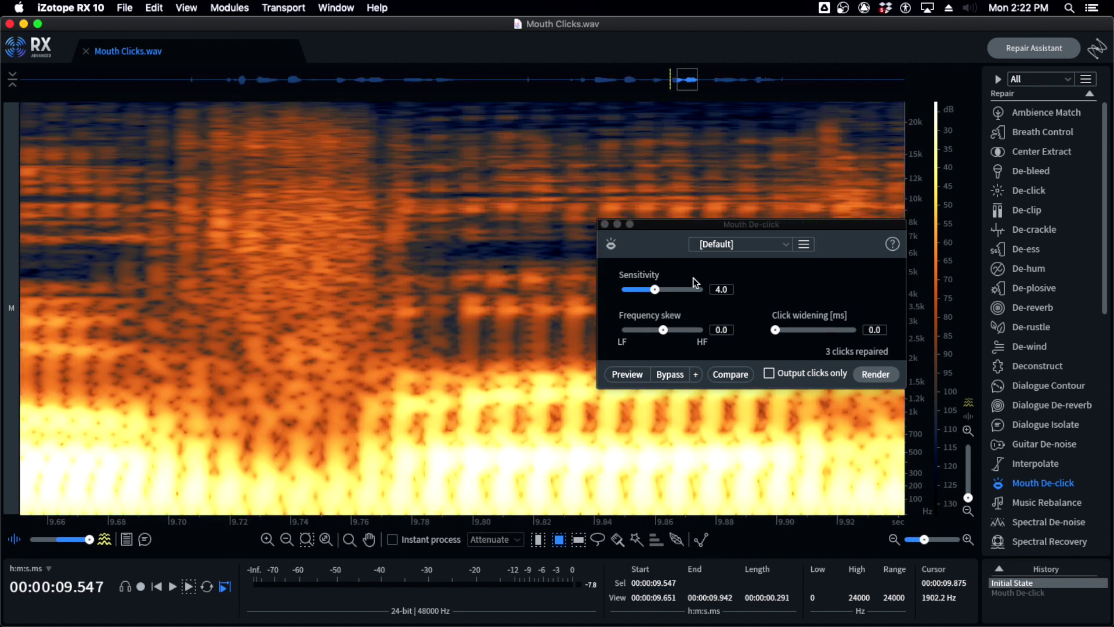
left_click_drag(700, 224, 304, 496)
scroll(573, 371, "down", 3)
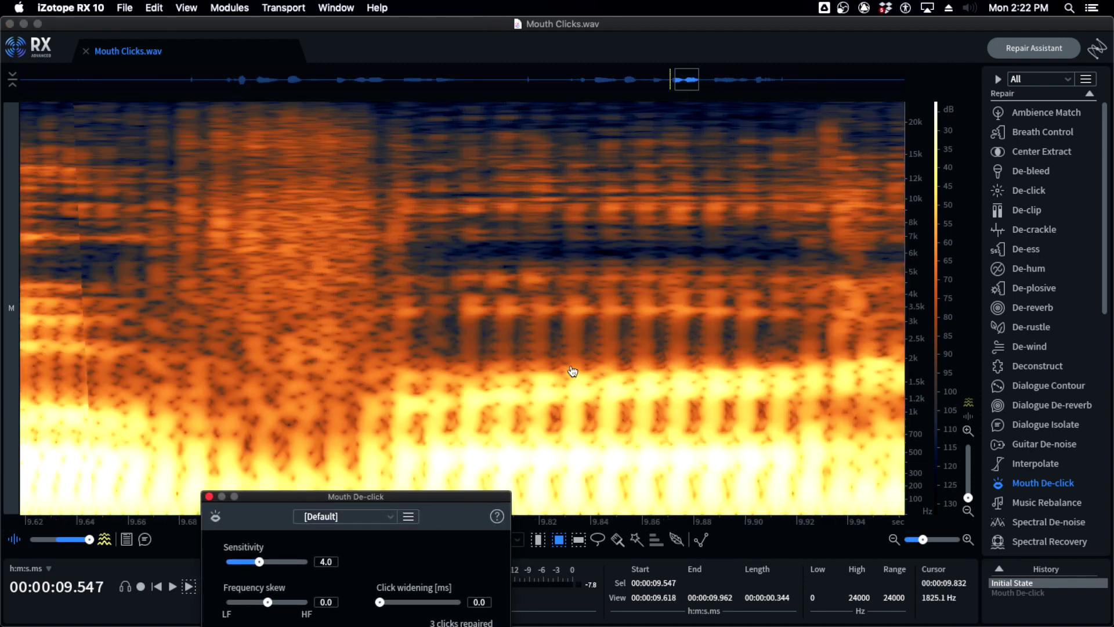
left_click_drag(808, 526, 747, 527)
scroll(638, 288, "up", 2)
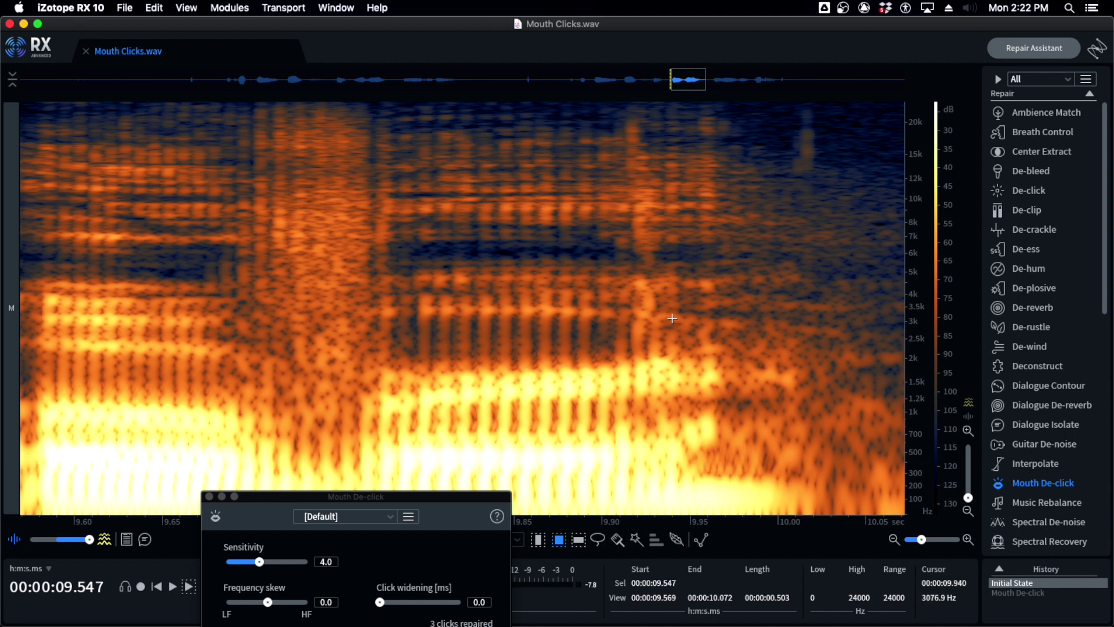
scroll(527, 285, "up", 1)
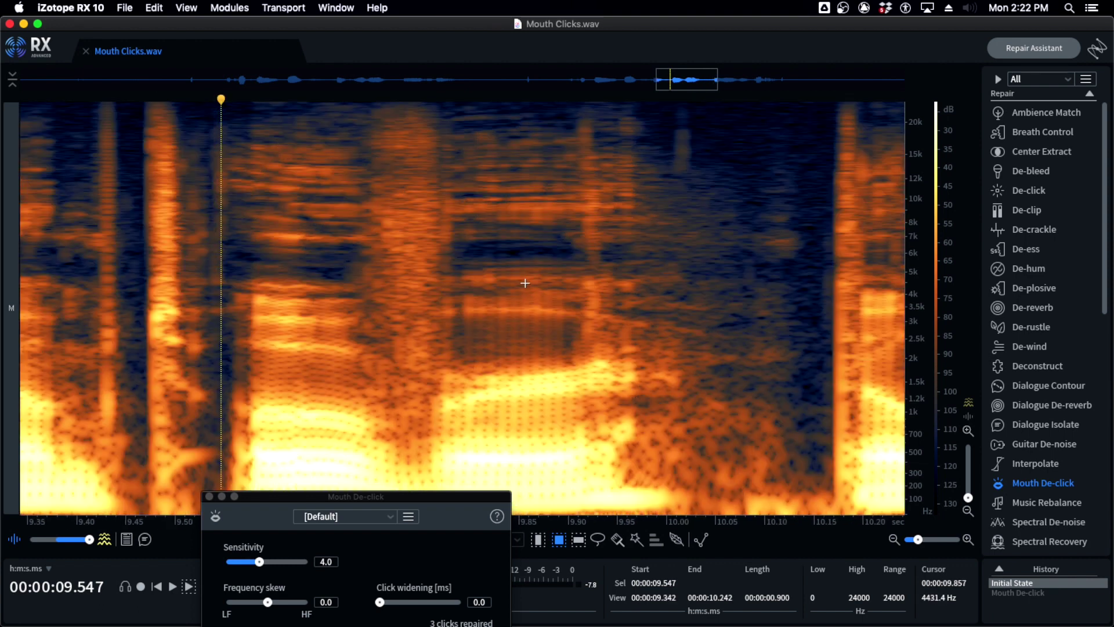
scroll(542, 297, "up", 1)
scroll(542, 297, "down", 2)
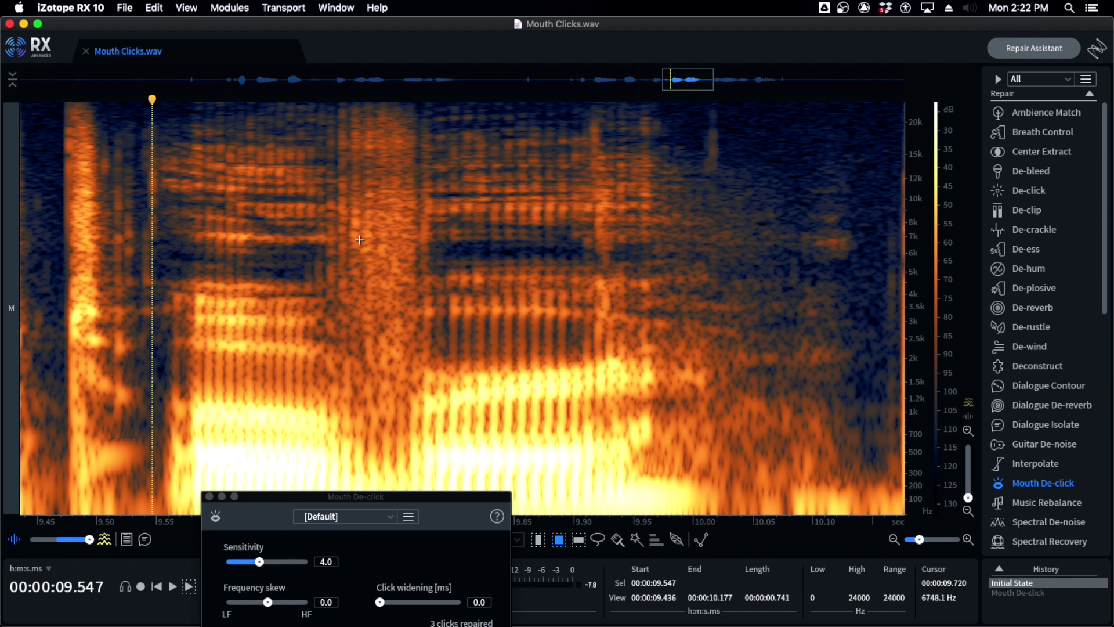
Play the original audio from about 9.57 s through the end of the phrase near 10.1 s
left_click(174, 201)
key("space")
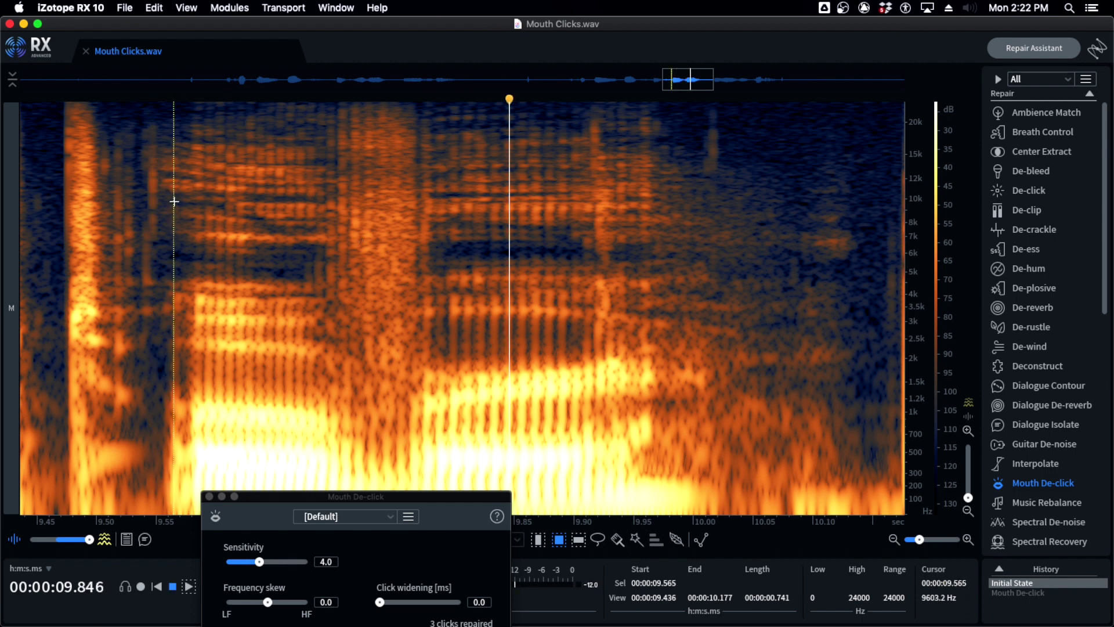
key("space")
key("space")
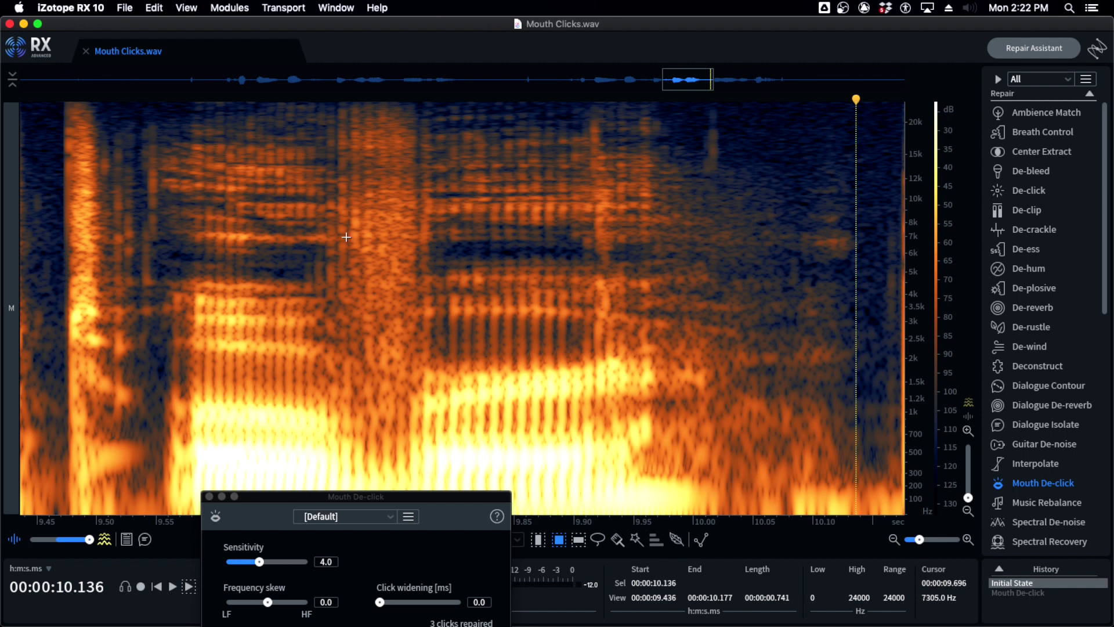
Render Mouth De-click with the default settings and undo it to compare the speech around 9.9 s
left_click_drag(479, 495, 898, 409)
left_click(912, 560)
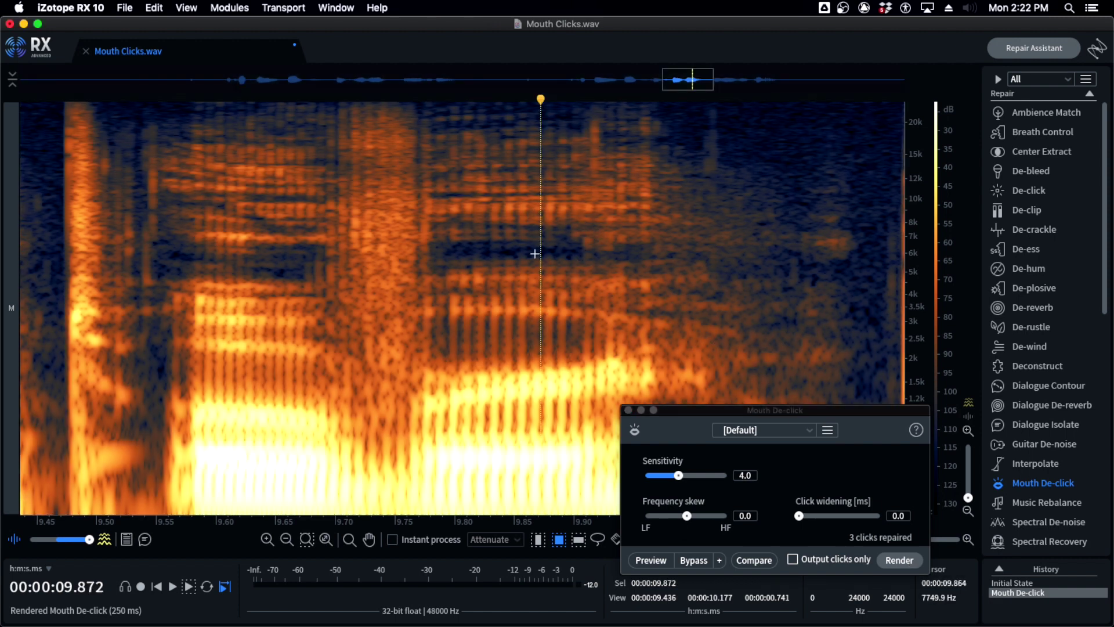
key("super+z")
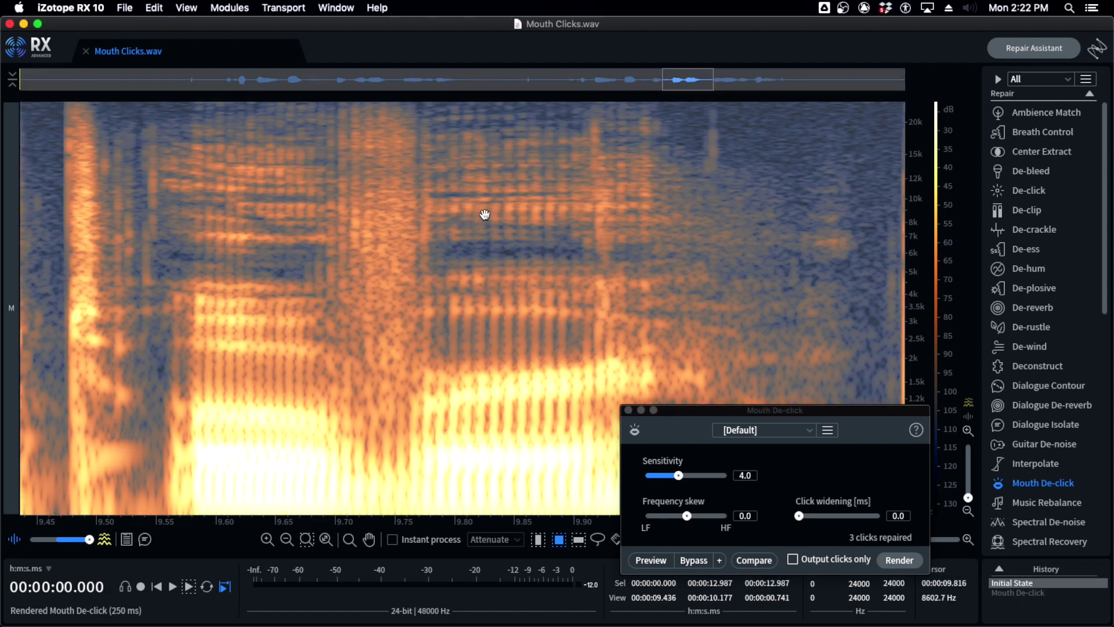
Apply Mouth De-click again at a sensitivity of 4.0 and revert it to recheck the harmonics between 9.5 and 10.0 s
left_click(244, 239)
left_click(901, 560)
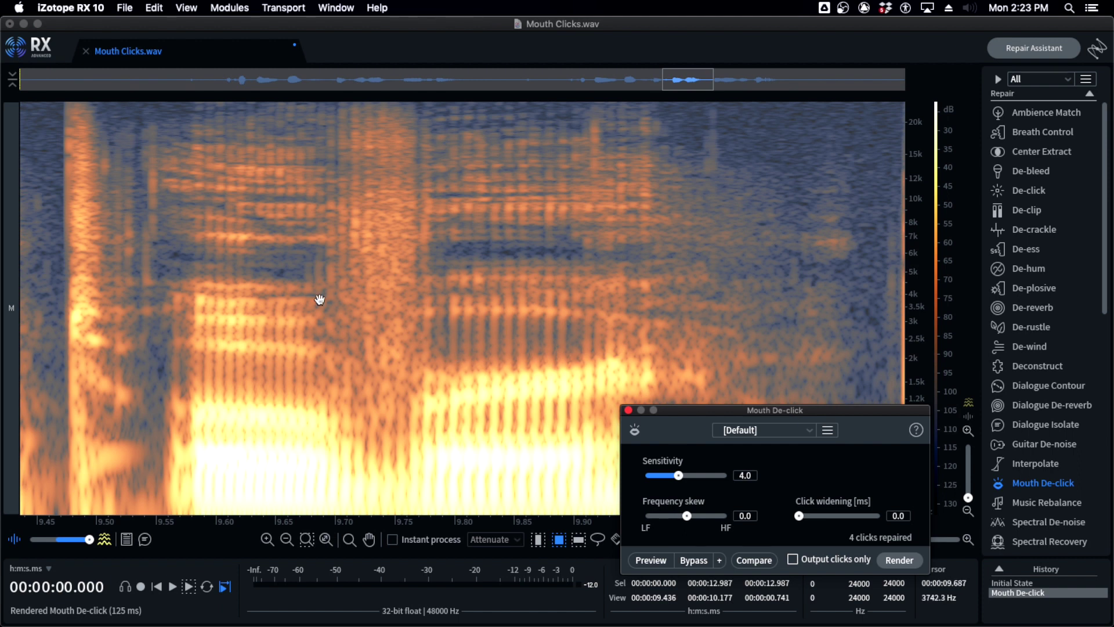
left_click(490, 258)
key("super+z")
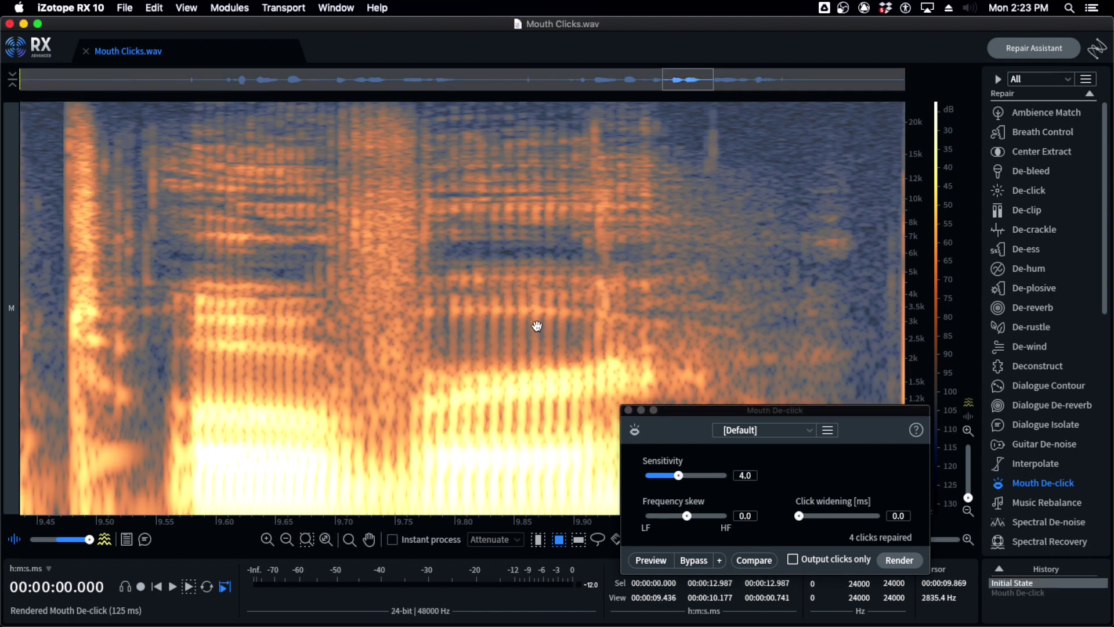
Render Mouth De-click once more, review the result across the whole file, and undo the render
left_click(899, 561)
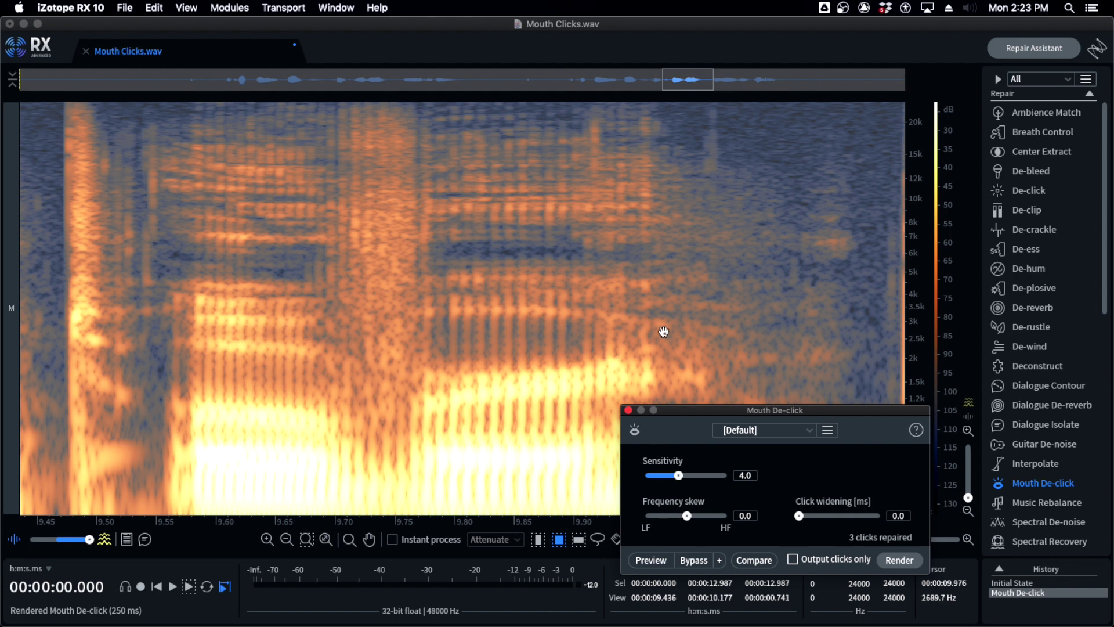
scroll(313, 231, "down", 6)
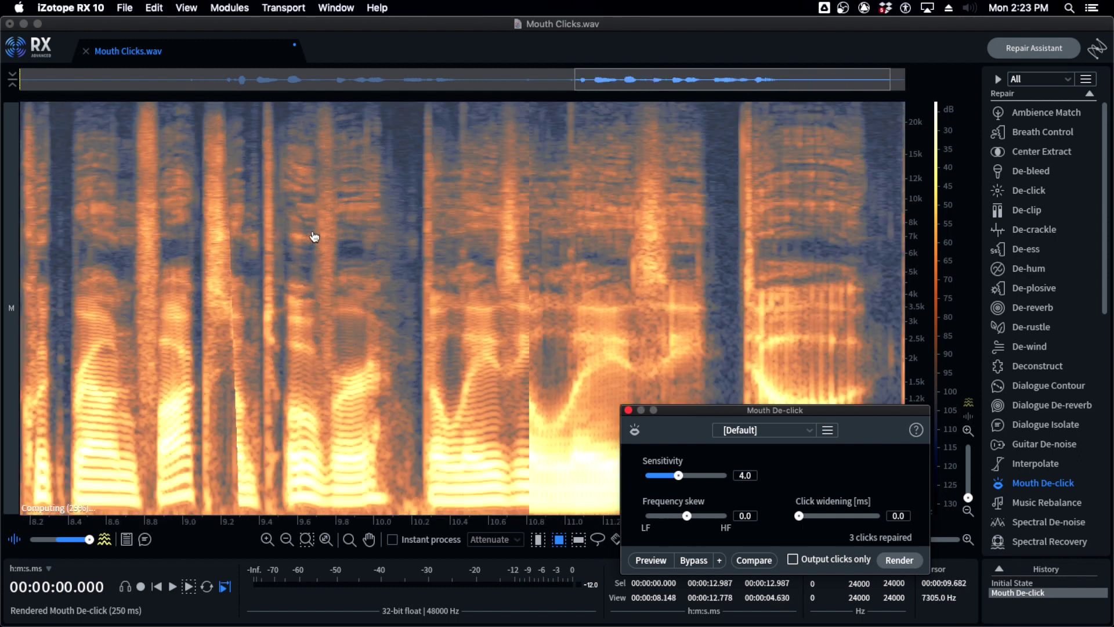
scroll(314, 236, "down", 2)
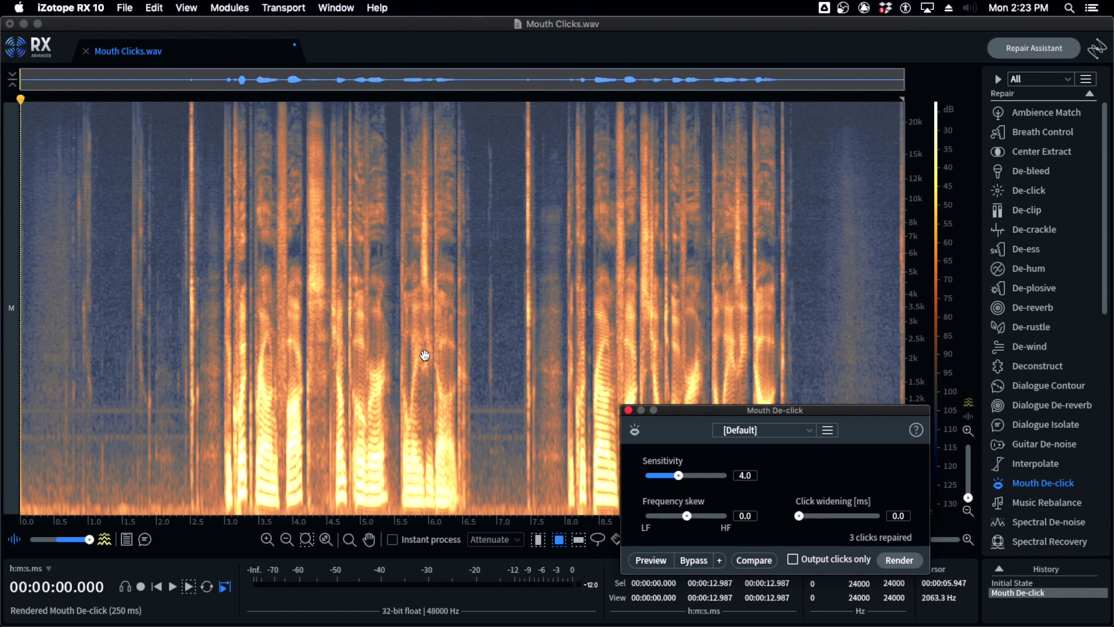
left_click(501, 344)
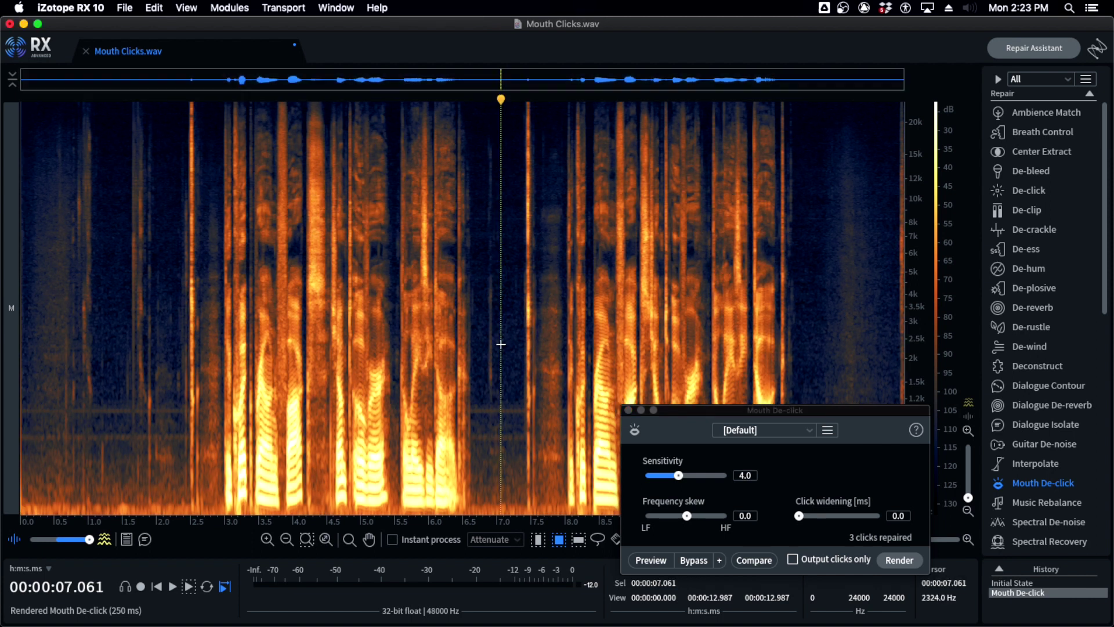
key("super+z")
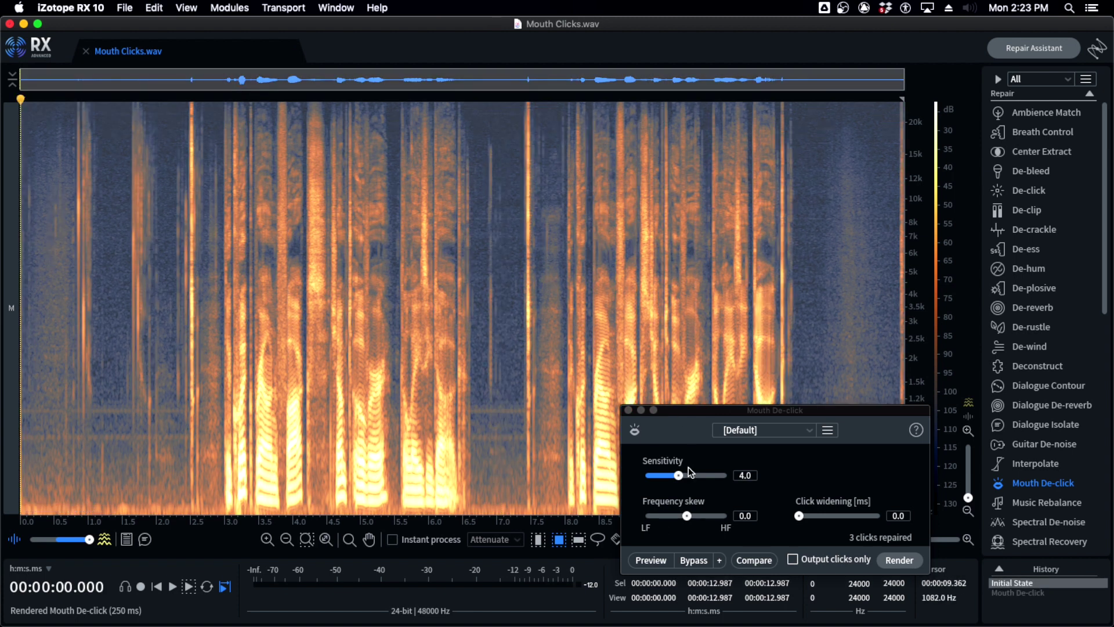
Close Mouth De-click and open the De-crackle module for the original recording
left_click_drag(629, 411, 614, 301)
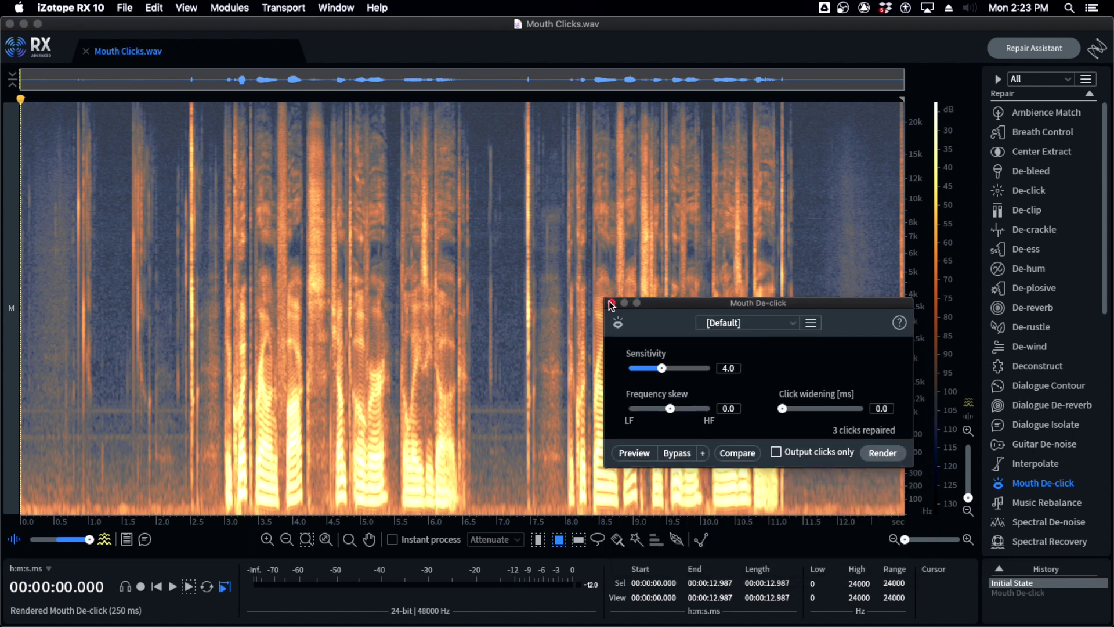
left_click(611, 303)
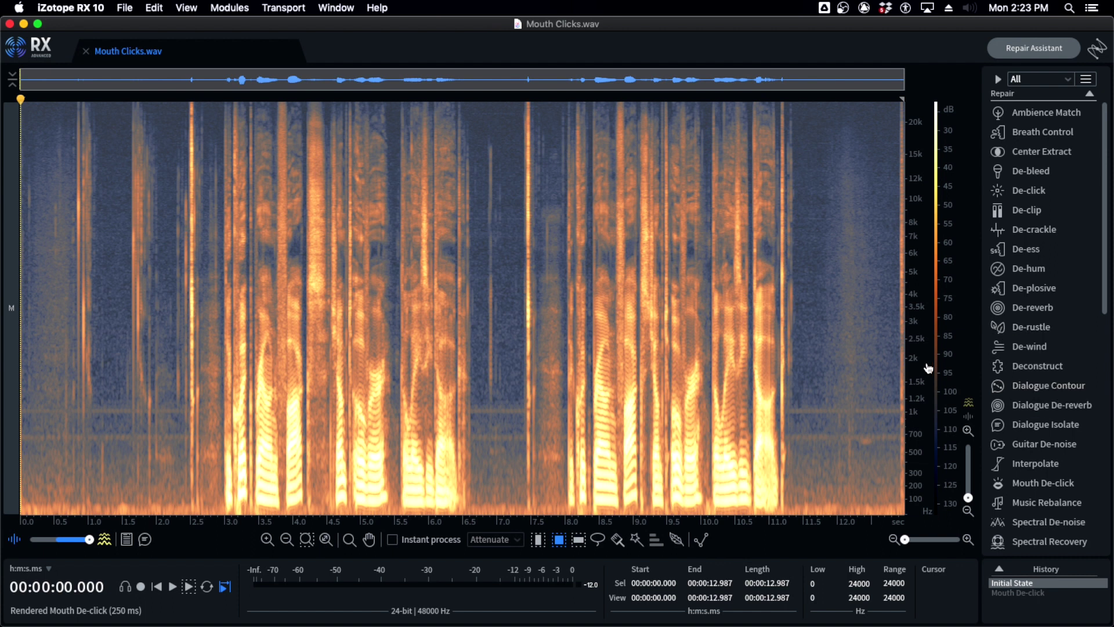
left_click(611, 331)
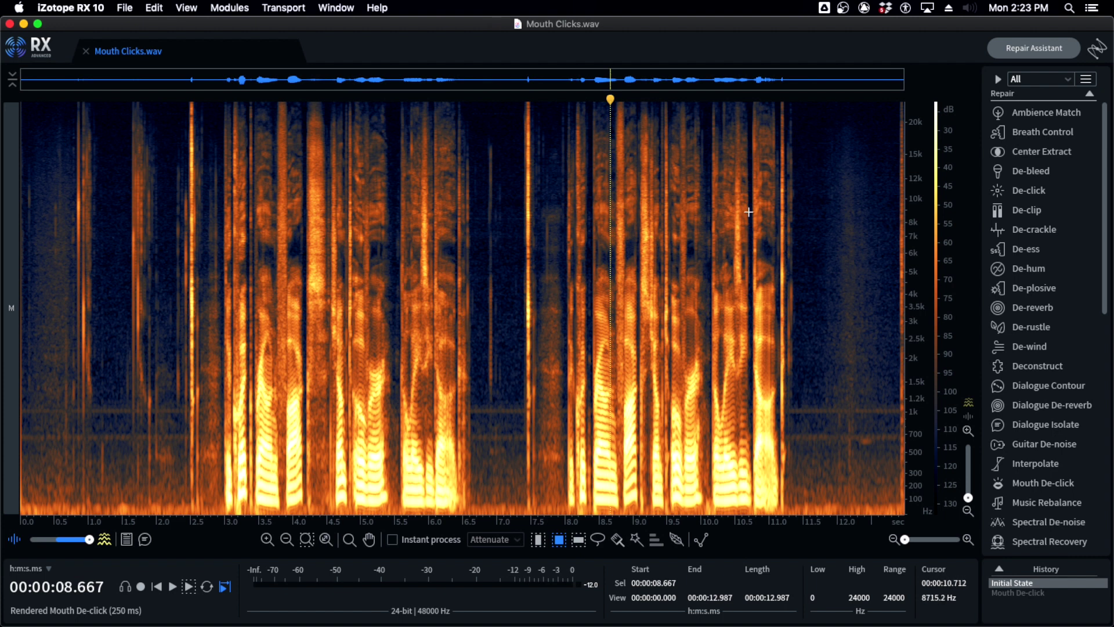
left_click(1040, 231)
left_click_drag(797, 239, 596, 357)
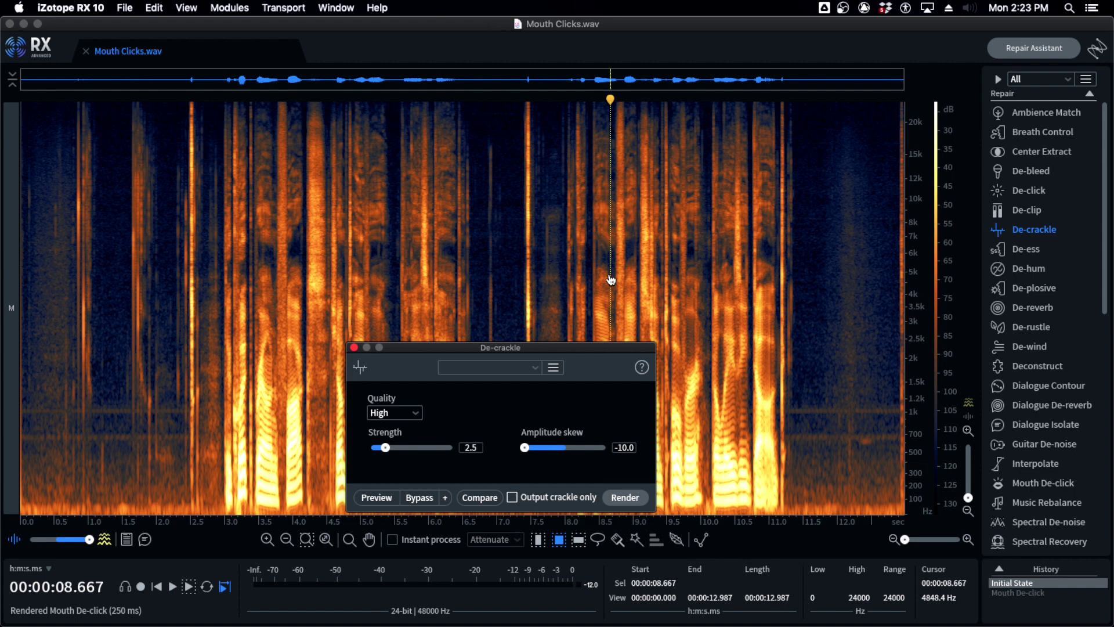
Examine the vertical click lines around 8.35 s and the neighbouring speech in the original spectrogram
scroll(610, 280, "up", 10)
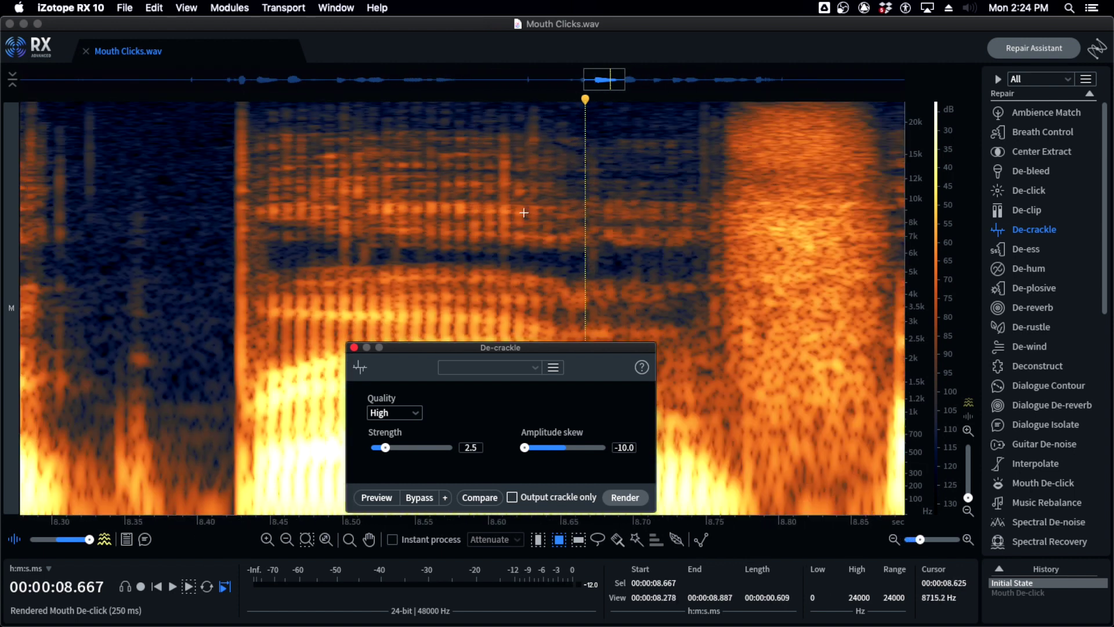
scroll(525, 221, "down", 2)
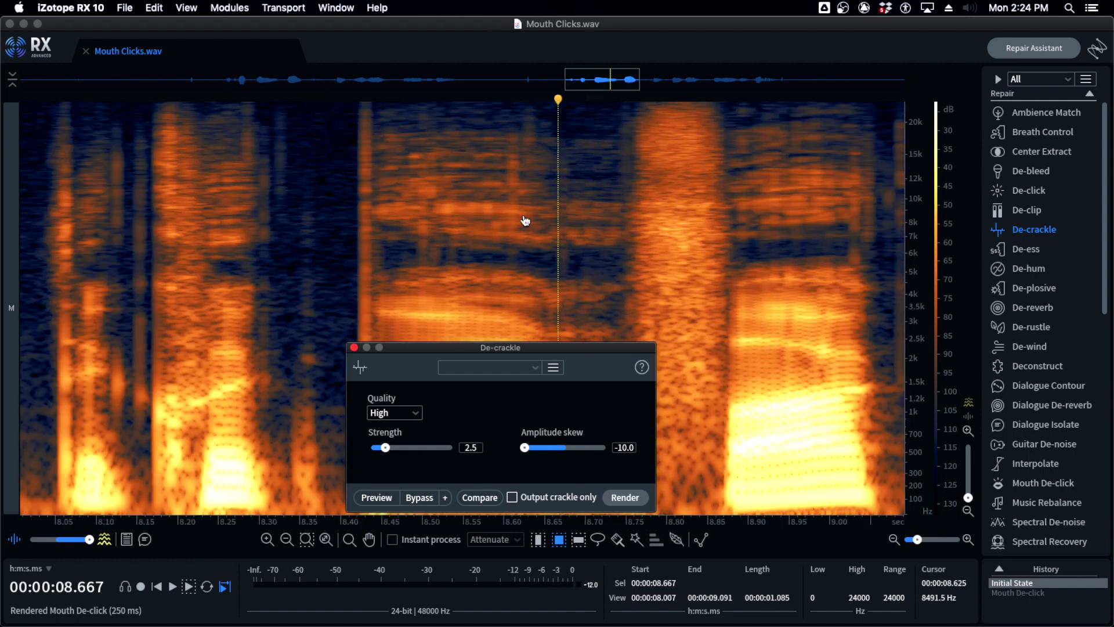
left_click_drag(268, 141, 343, 232)
left_click(259, 143)
left_click_drag(268, 105, 349, 283)
left_click(295, 188)
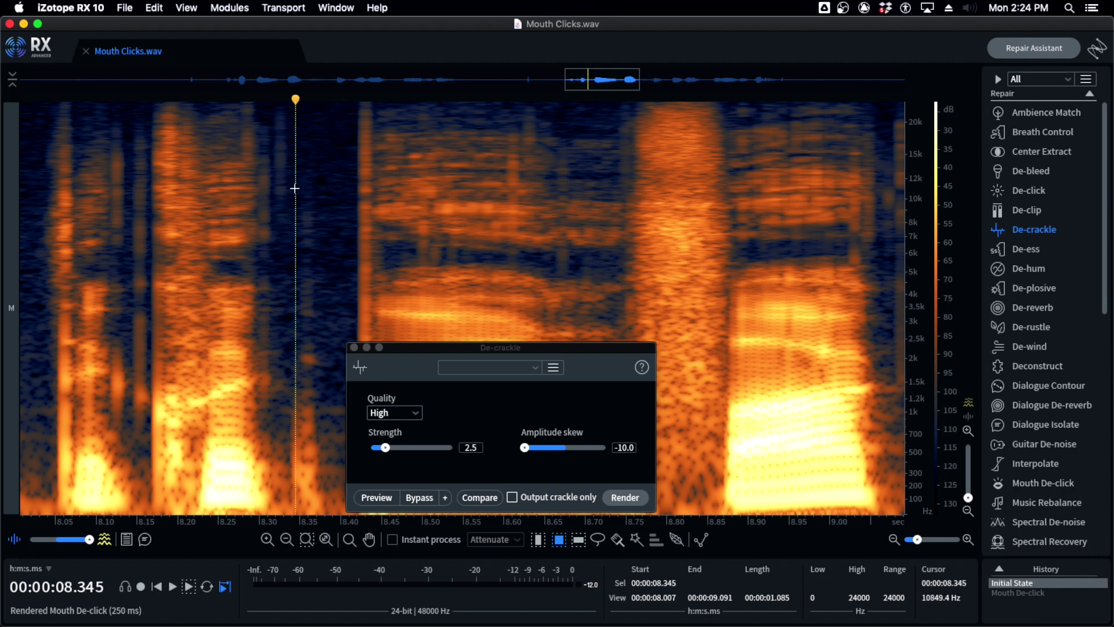
Render De-crackle with High quality, a strength of 2.5 and an amplitude skew of -10.0
left_click(566, 352)
left_click_drag(582, 350, 661, 299)
left_click(447, 359)
left_click(511, 332)
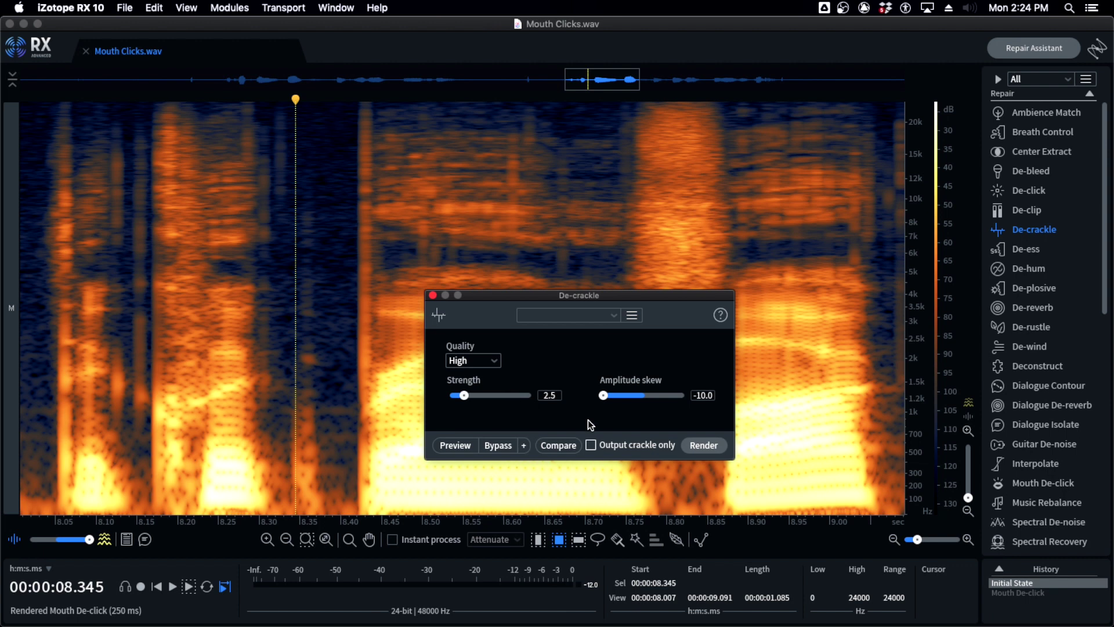
left_click(708, 439)
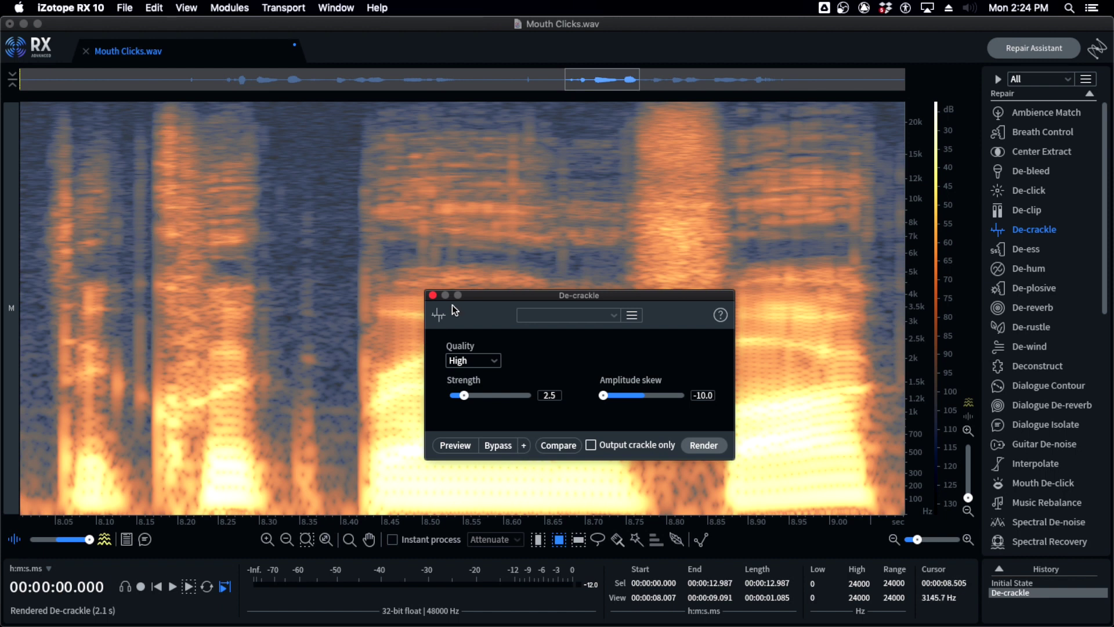
Undo and redo De-crackle to compare the speech and clicks around 8.1 to 8.7 s before and after processing
left_click_drag(526, 294, 729, 231)
scroll(497, 291, "up", 5)
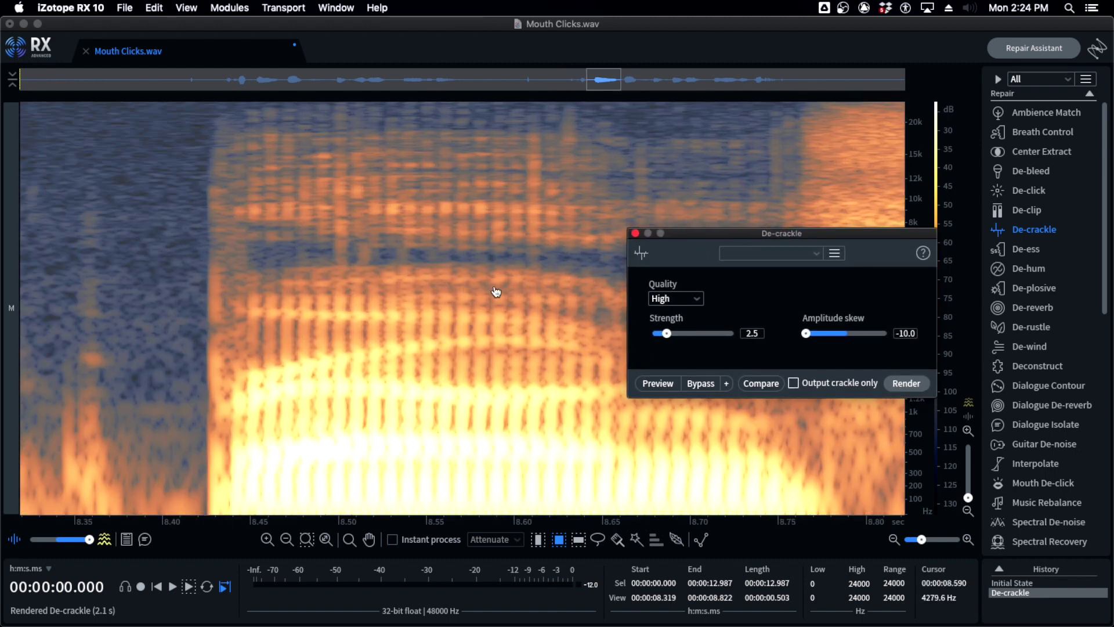
key("super+z")
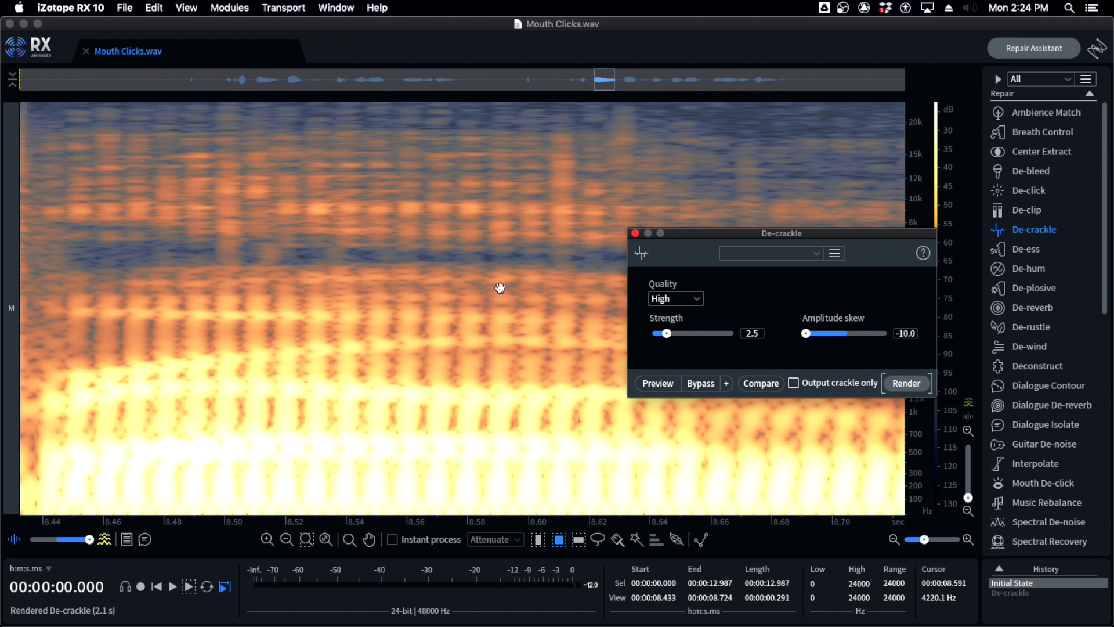
key("super+shift+z")
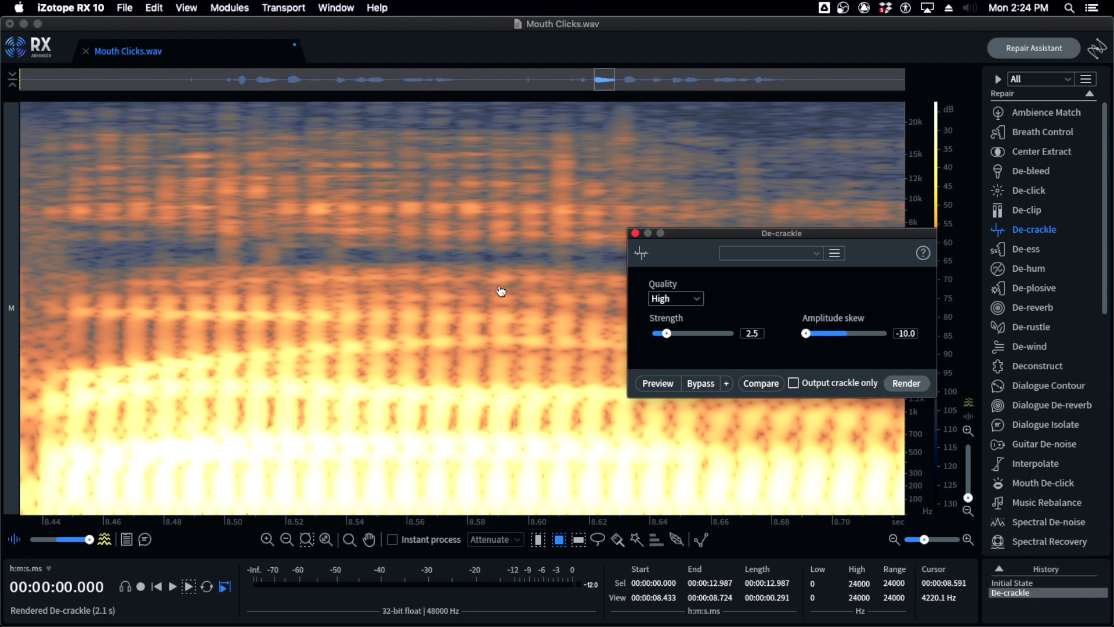
scroll(393, 267, "down", 5)
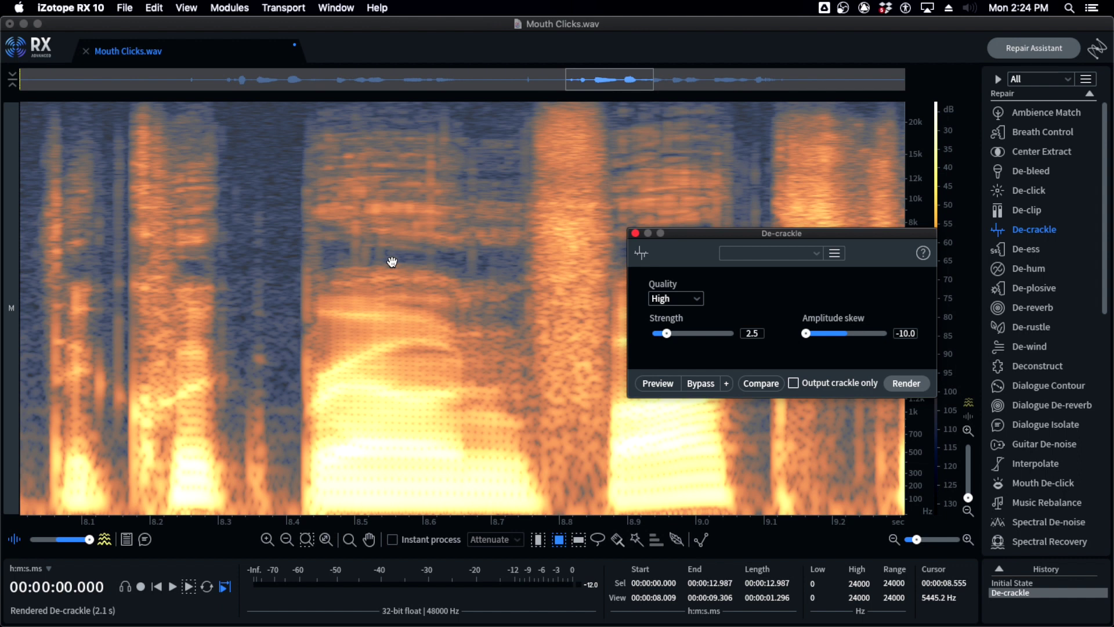
key("super+z")
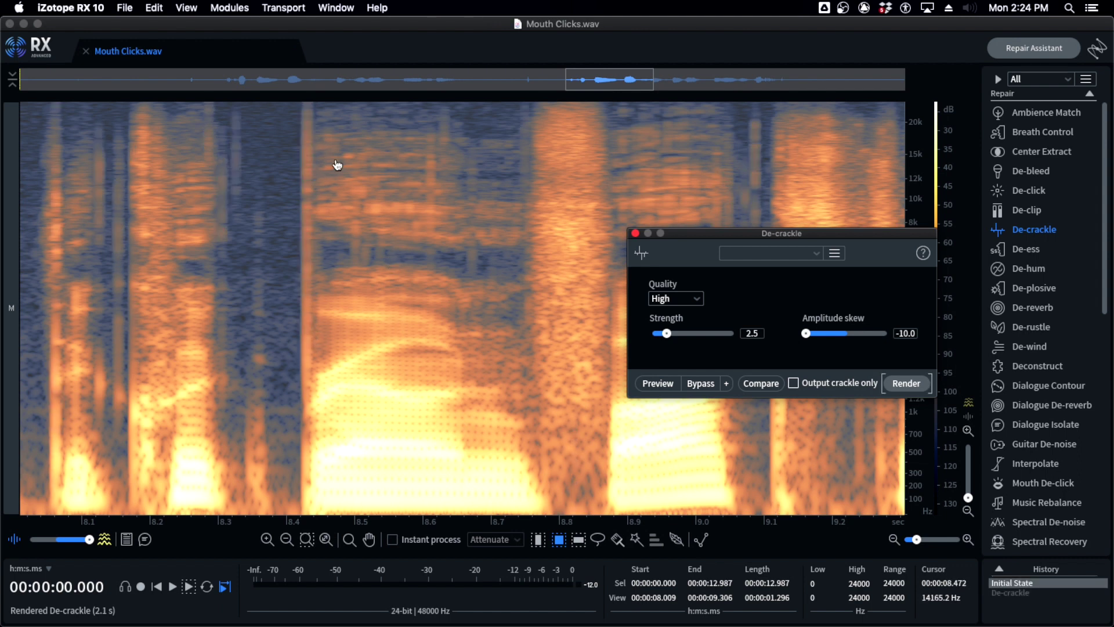
key("super+shift+z")
Review the De-crackle result across the whole file and close the module
scroll(350, 217, "down", 5)
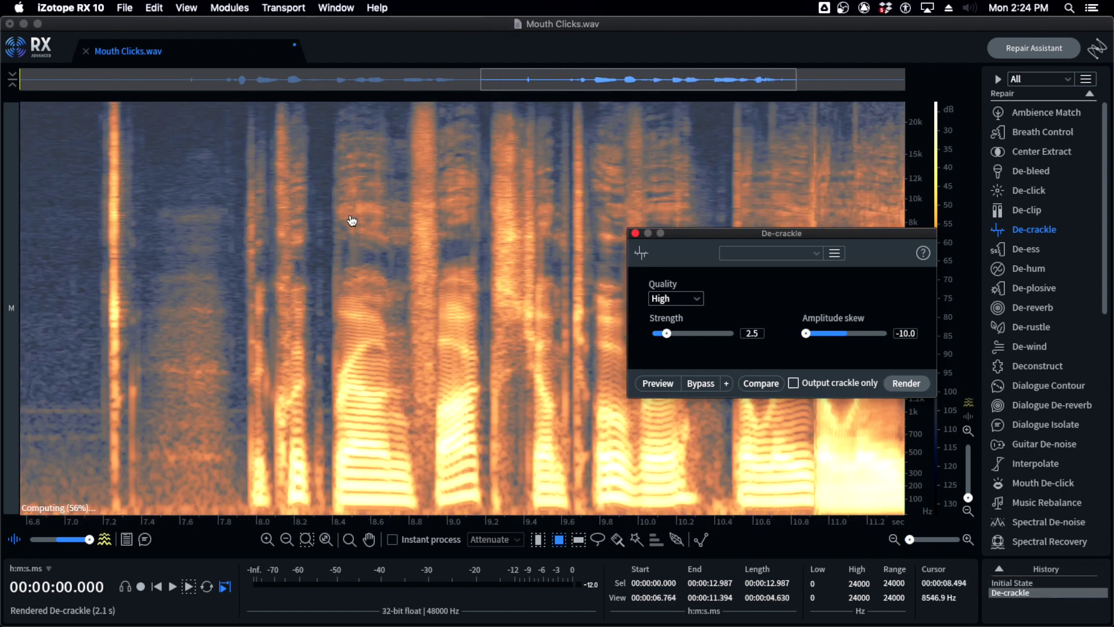
scroll(499, 239, "down", 3)
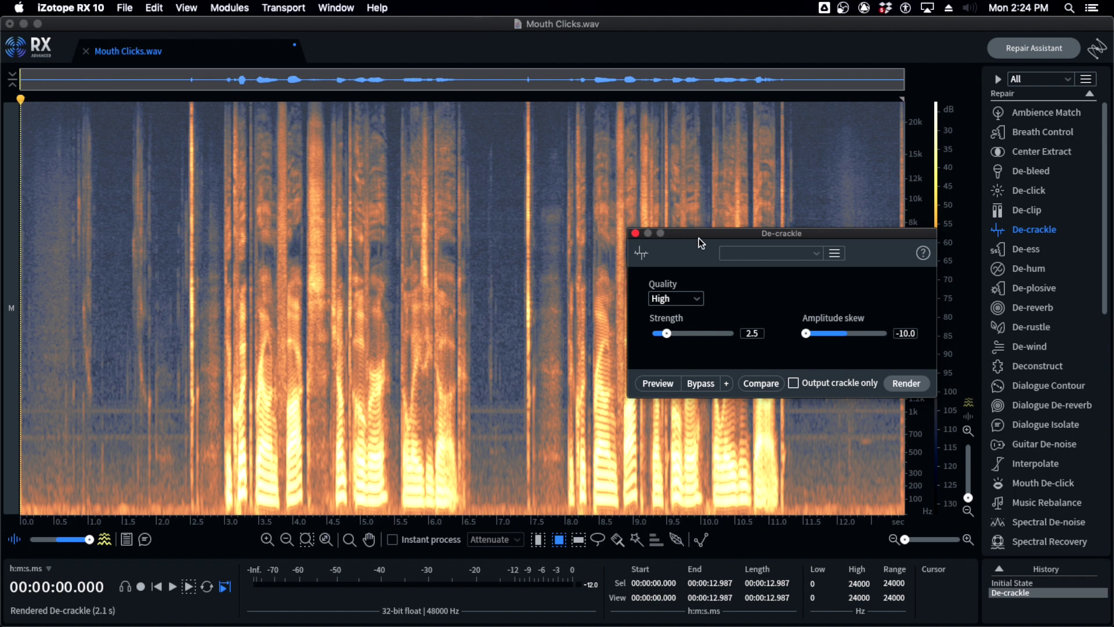
left_click_drag(699, 239, 576, 262)
left_click(512, 257)
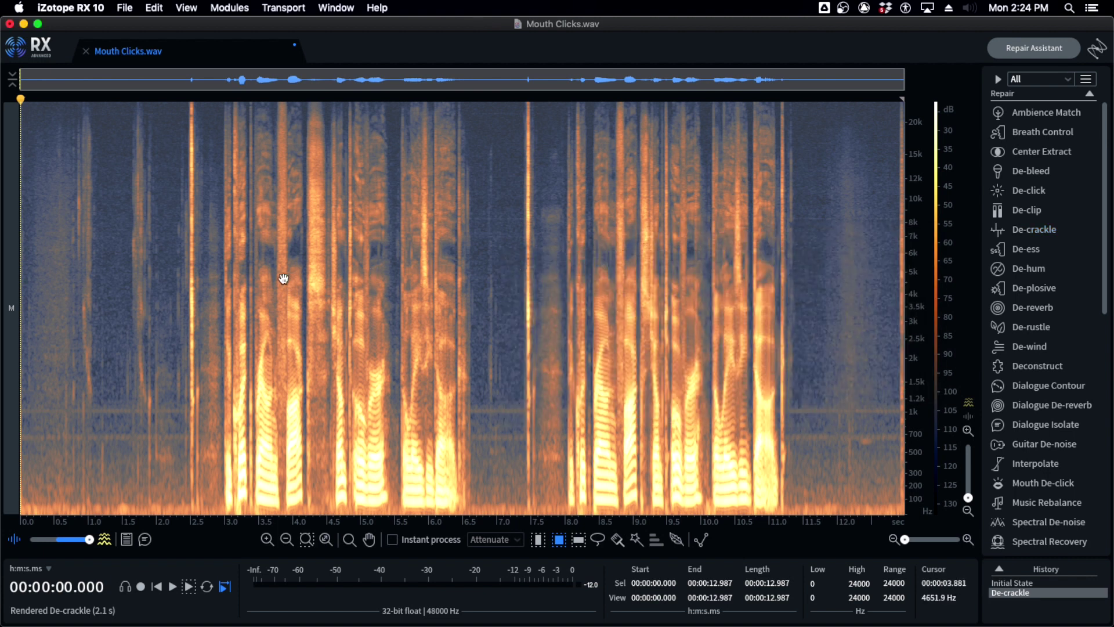
Place the playhead at about 1.62 s and examine the processed opening clicks and first phrase
left_click(247, 260)
left_click(131, 237)
scroll(142, 238, "up", 6)
scroll(141, 232, "down", 4)
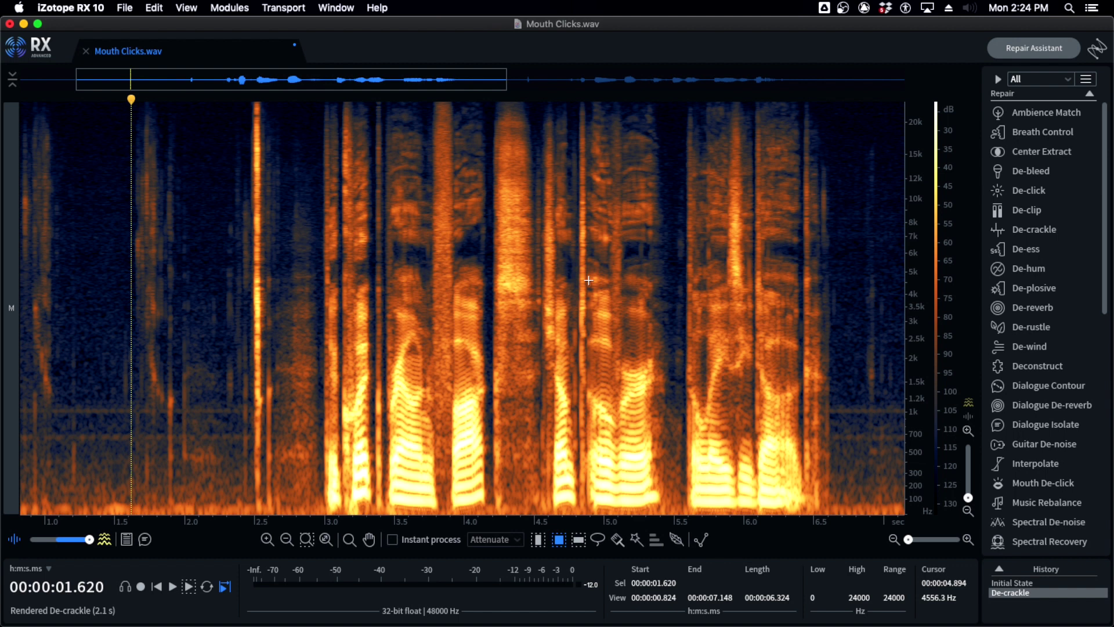
Undo the De-crackle render and place the playhead at about 3.09 s to examine the original speech
key("super+Down")
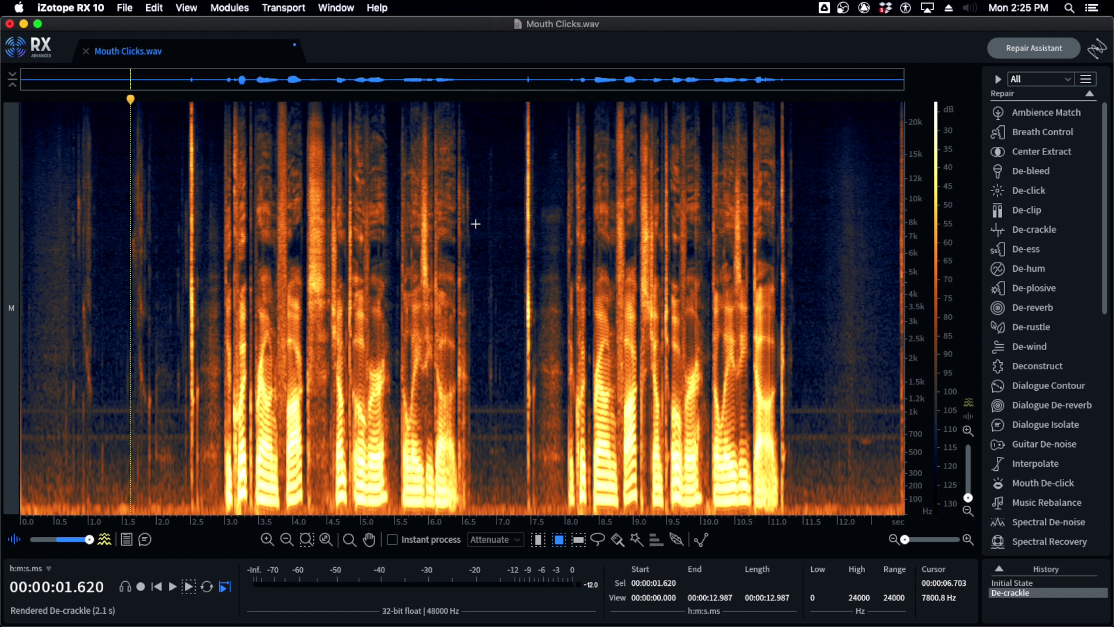
key("super+z")
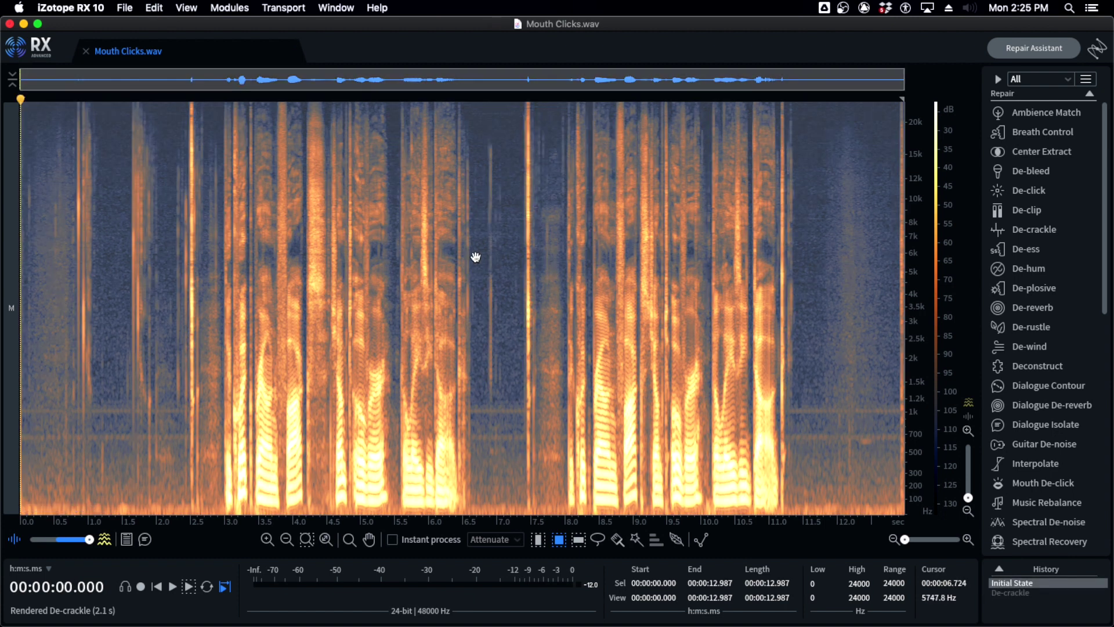
left_click(285, 266)
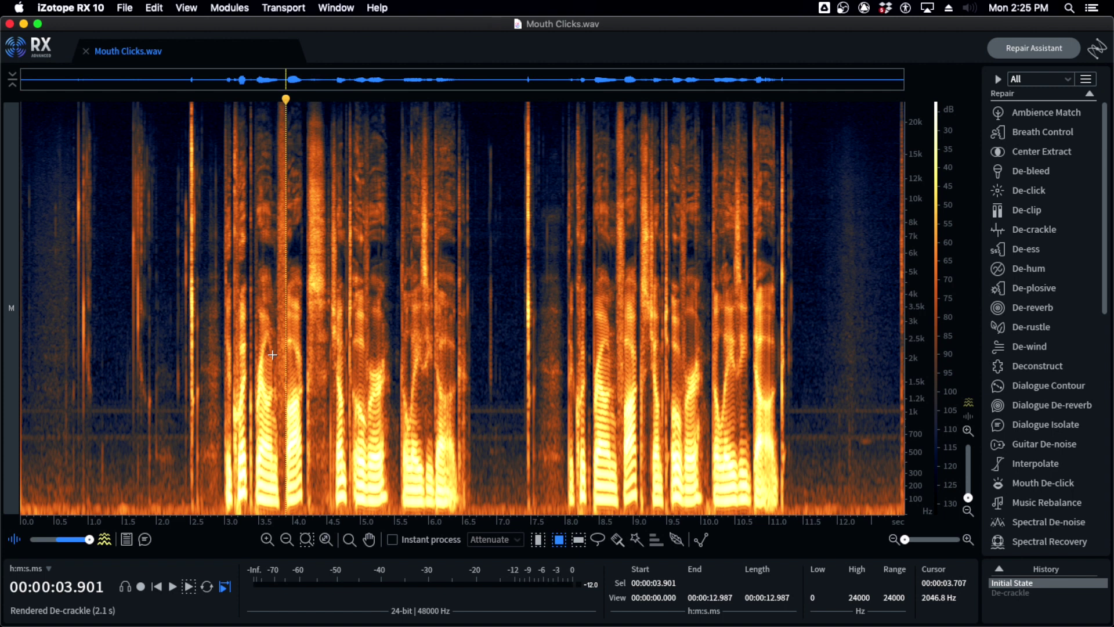
left_click(231, 255)
scroll(231, 255, "up", 3)
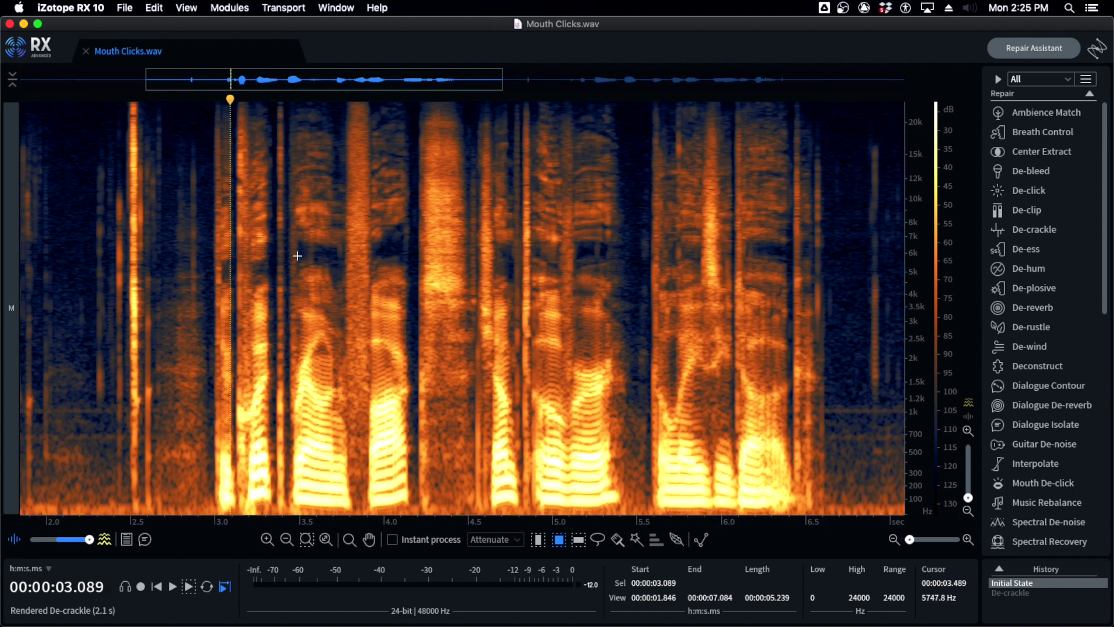
scroll(297, 254, "down", 3)
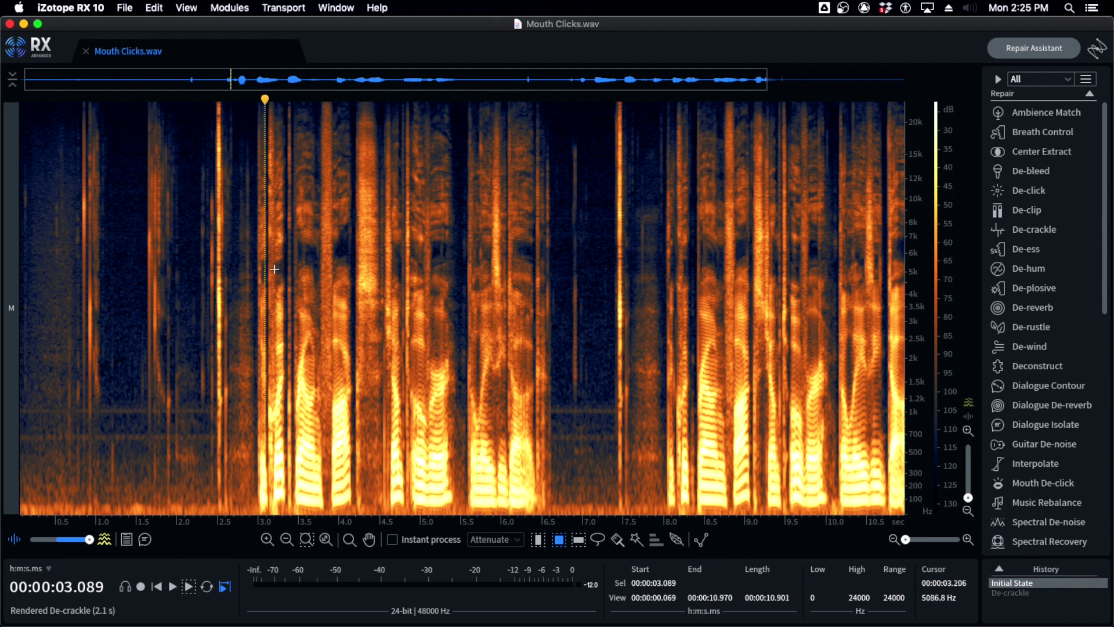
scroll(275, 269, "up", 1)
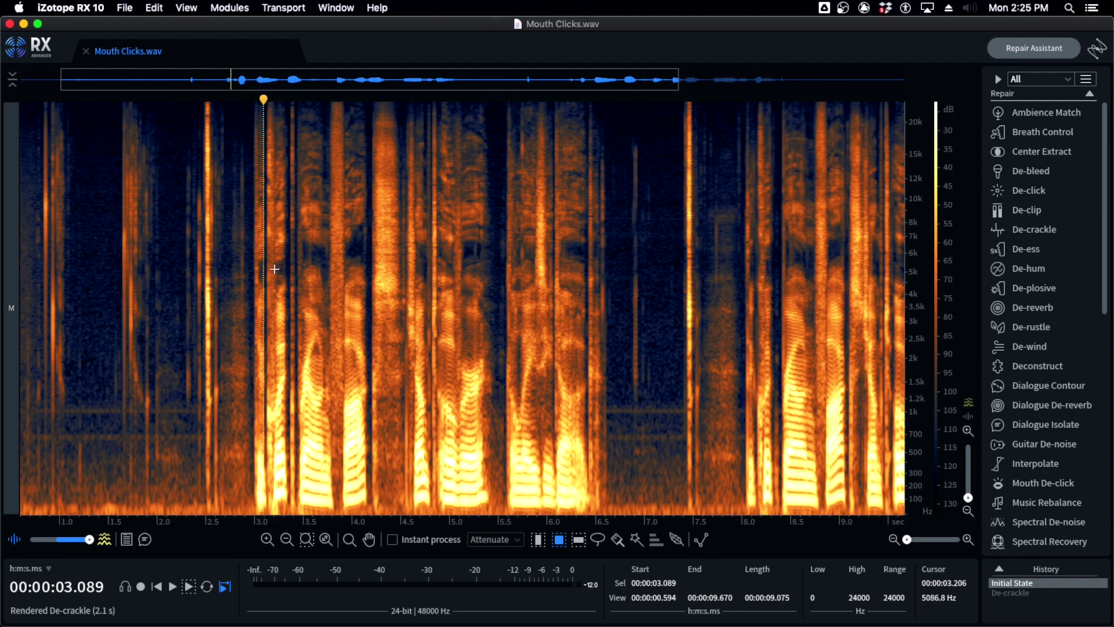
scroll(238, 244, "down", 2)
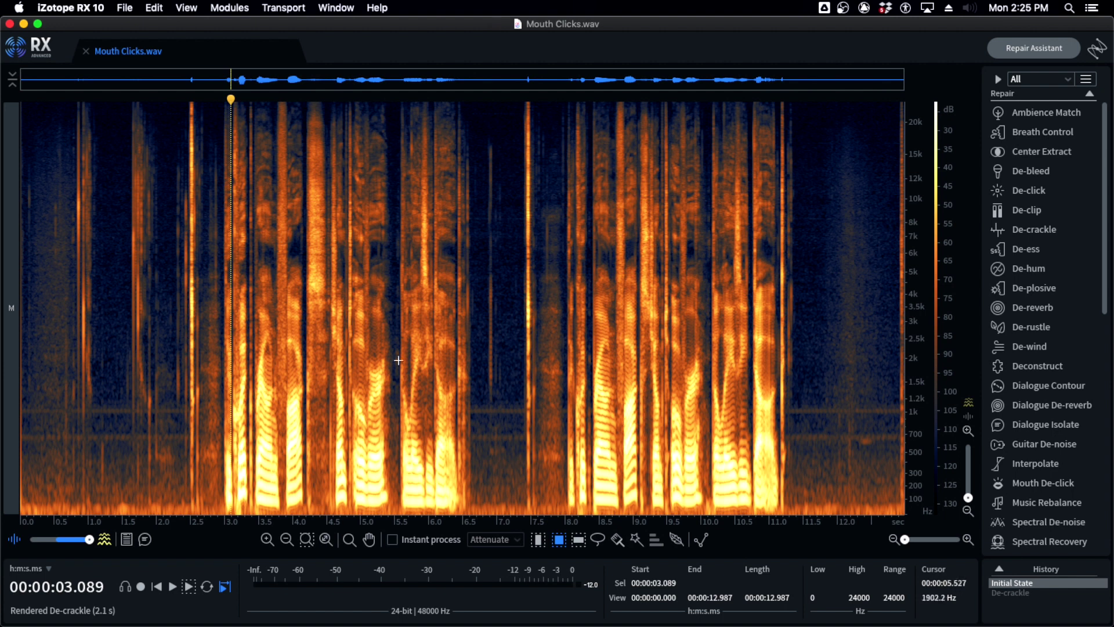
Open the keyboard shortcut preferences and search the commands for Declick
left_click(105, 9)
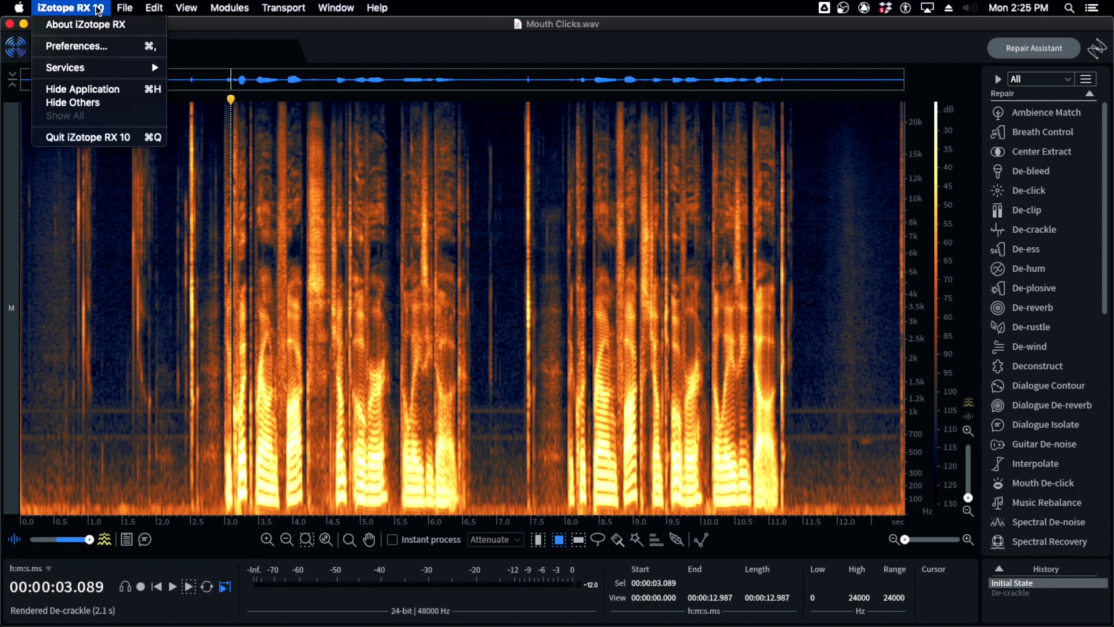
left_click(103, 43)
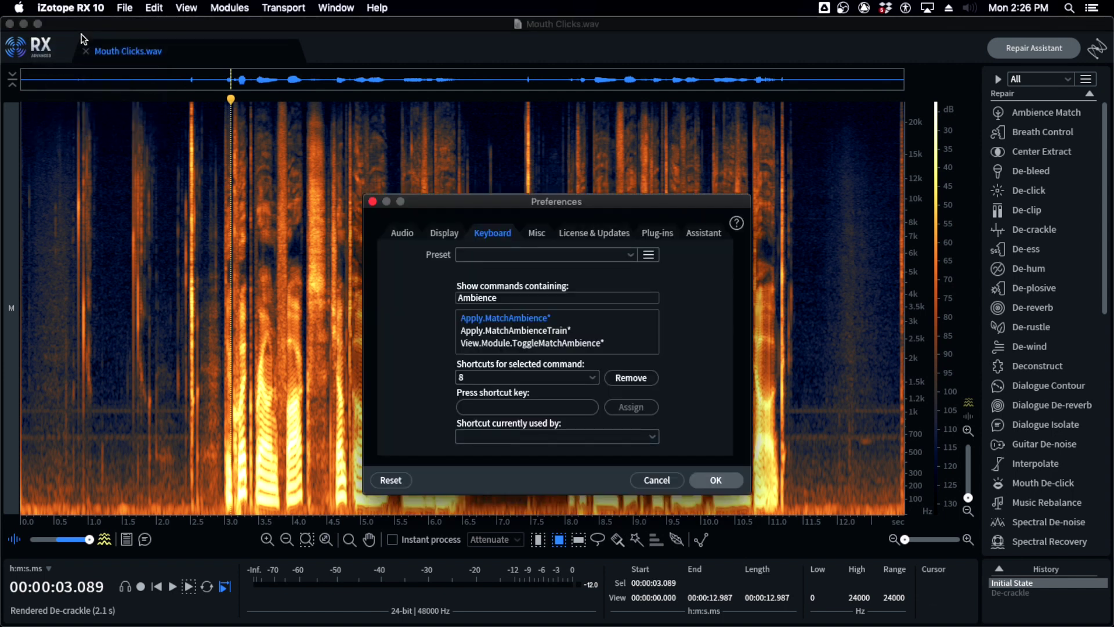
double_click(509, 299)
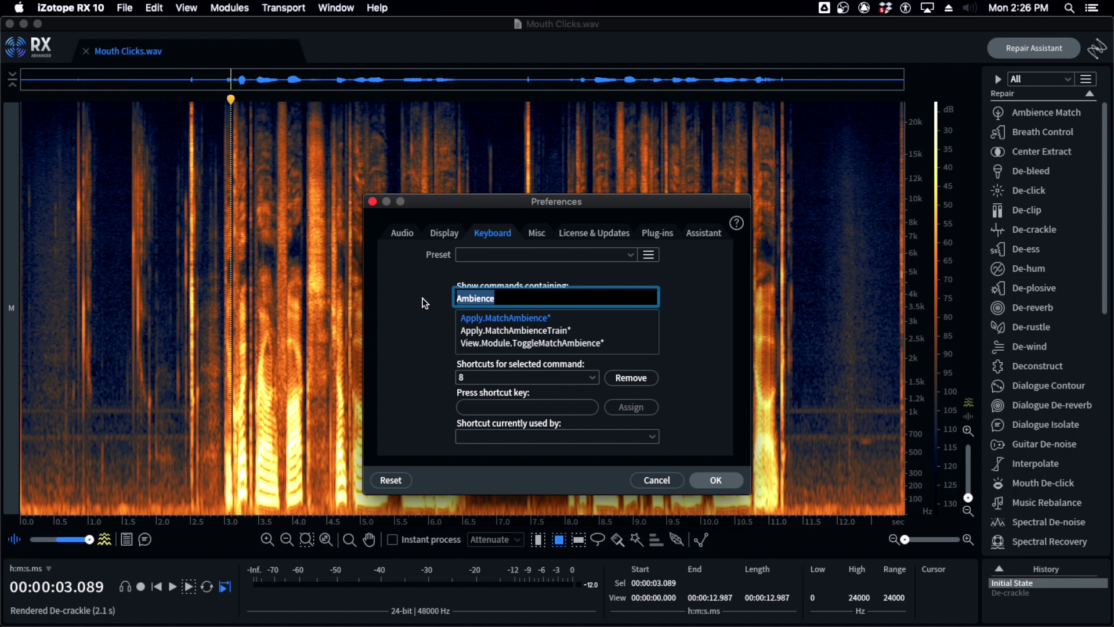
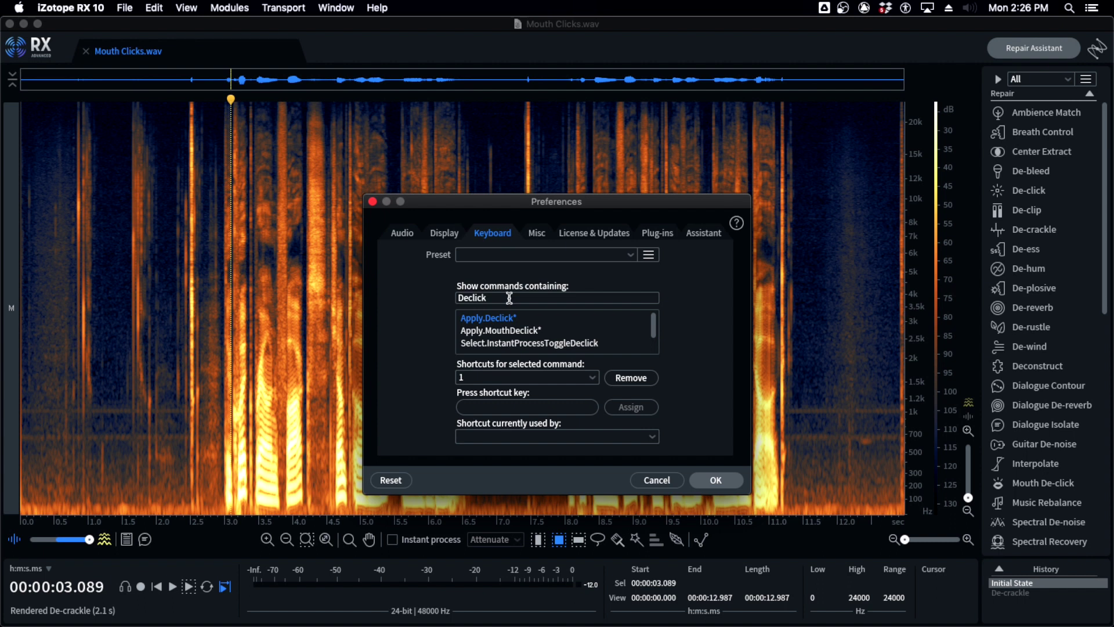
Search the keyboard shortcut commands for Decrackle to check its assigned shortcut
double_click(507, 298)
type("Decrckle")
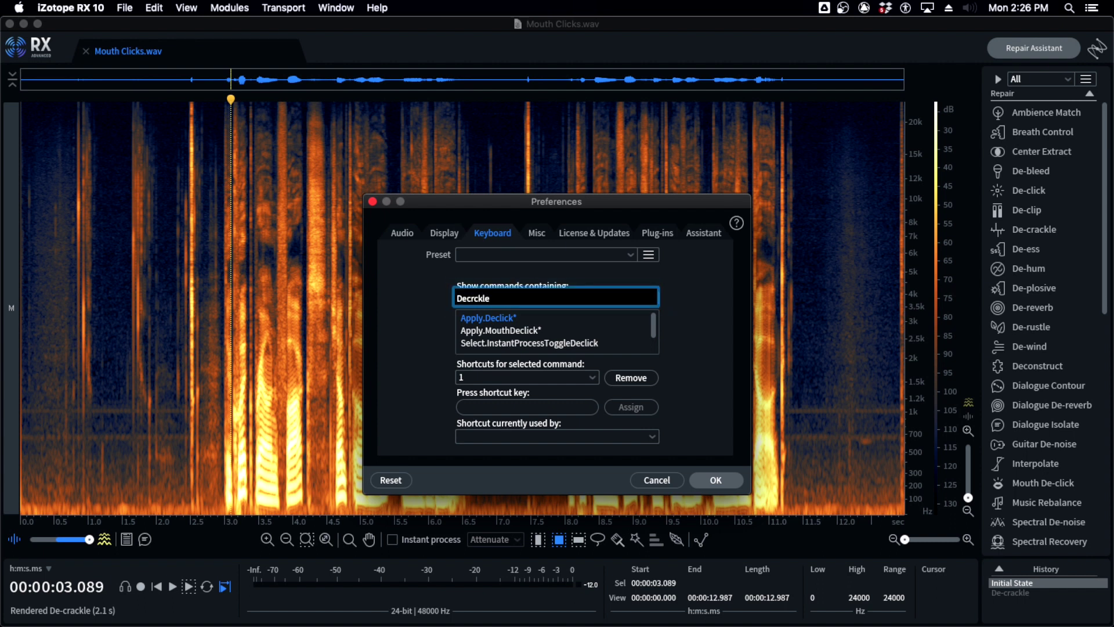
type("a")
key("Return")
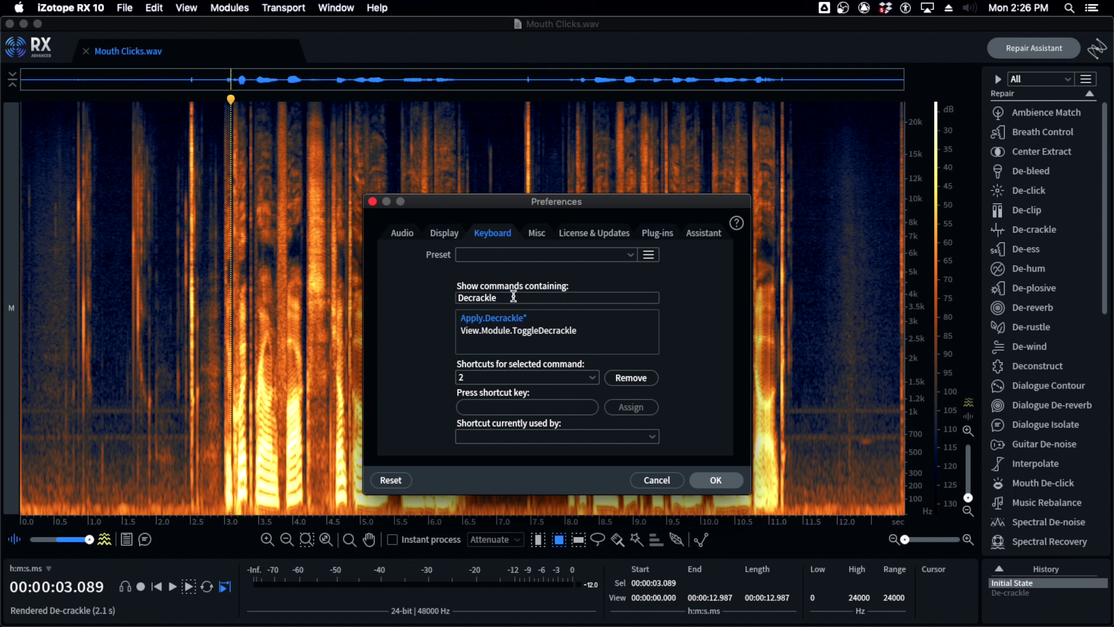
Search the keyboard shortcut commands for Spectral
left_click_drag(514, 296, 436, 297)
type("Spectra")
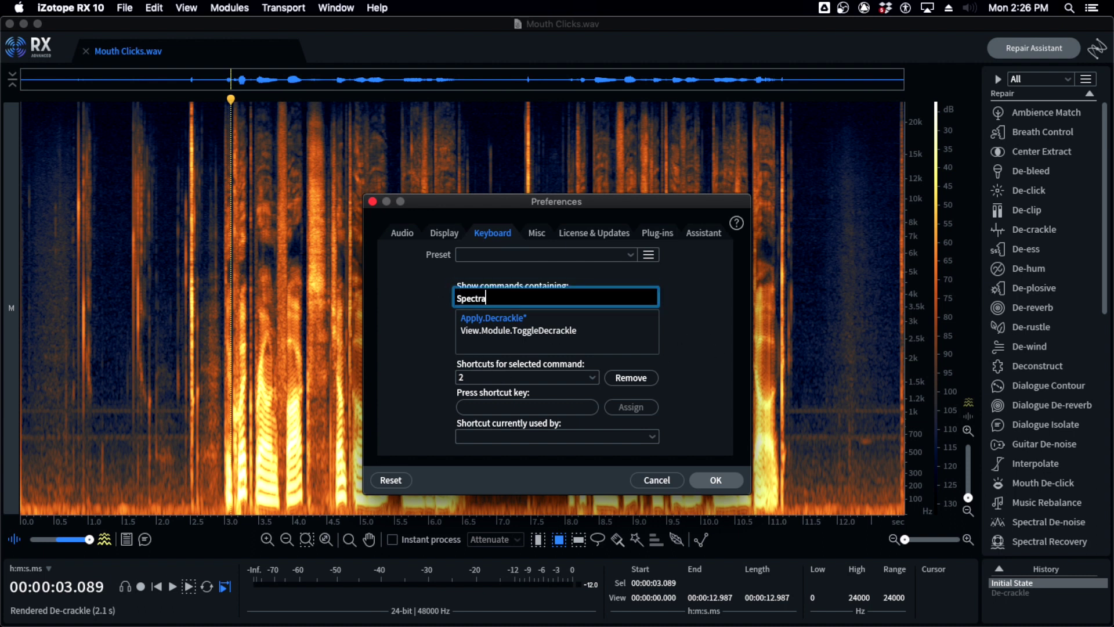
type("l Repai")
left_click(531, 297)
left_click(533, 296)
key("BackSpace")
key("BackSpace")
key("BackSpace")
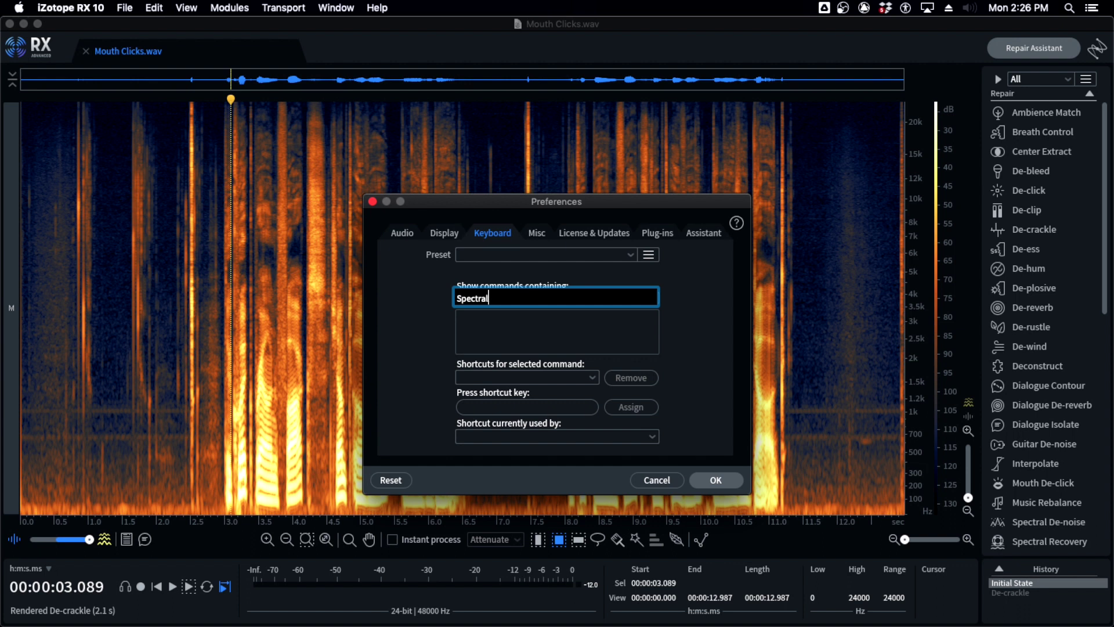
key("Return")
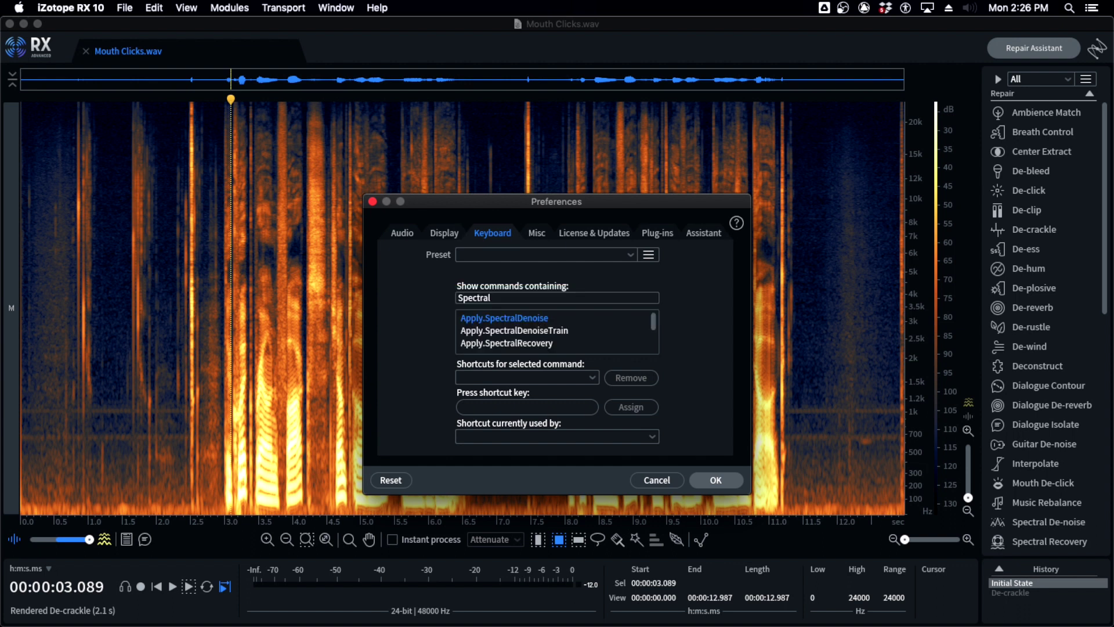
Check the shortcuts assigned to the SpectralRepair Attenuate and Replace commands
scroll(537, 343, "down", 2)
left_click(537, 340)
scroll(575, 334, "down", 2)
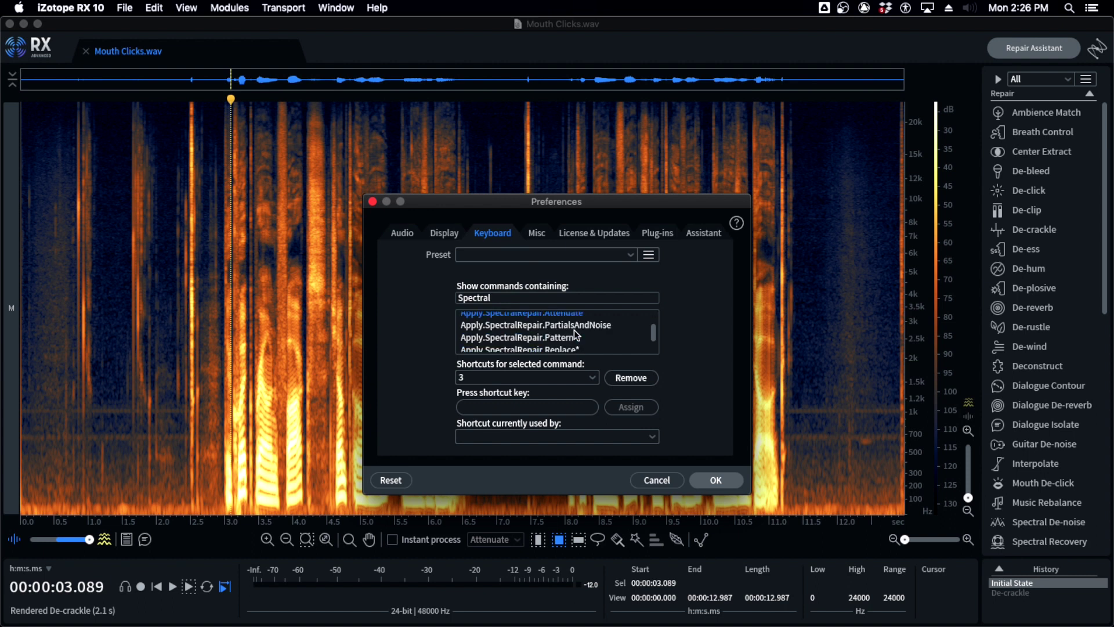
left_click(568, 346)
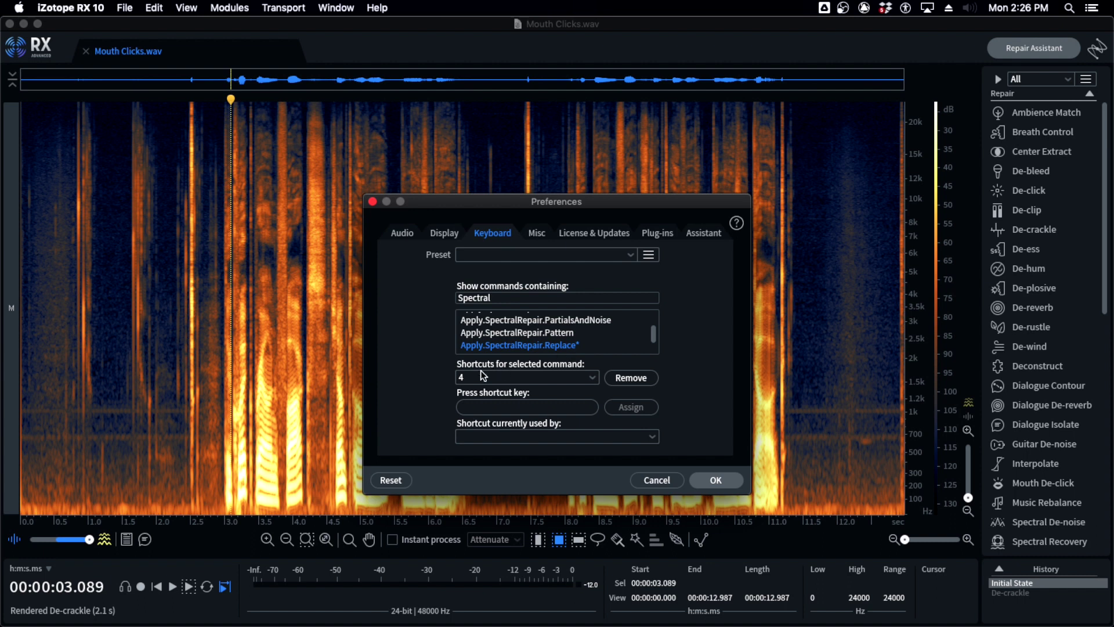
Search the commands for Ambience, check the shortcuts of MatchAmbienceTrain and MatchAmbience, and close the preferences
double_click(494, 299)
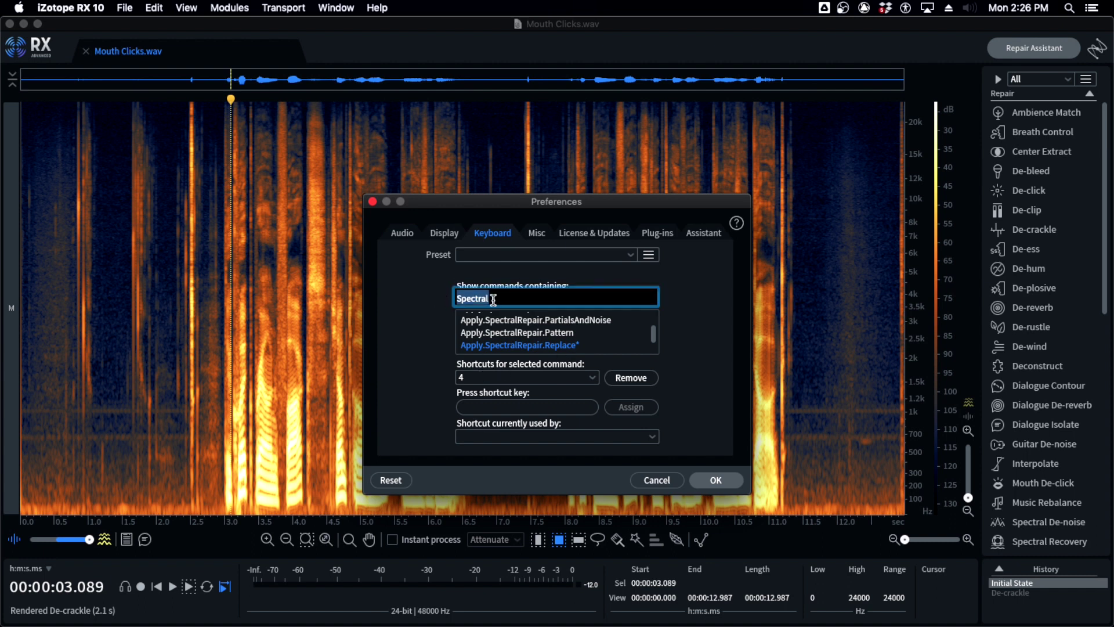
type("Ambience")
key("Return")
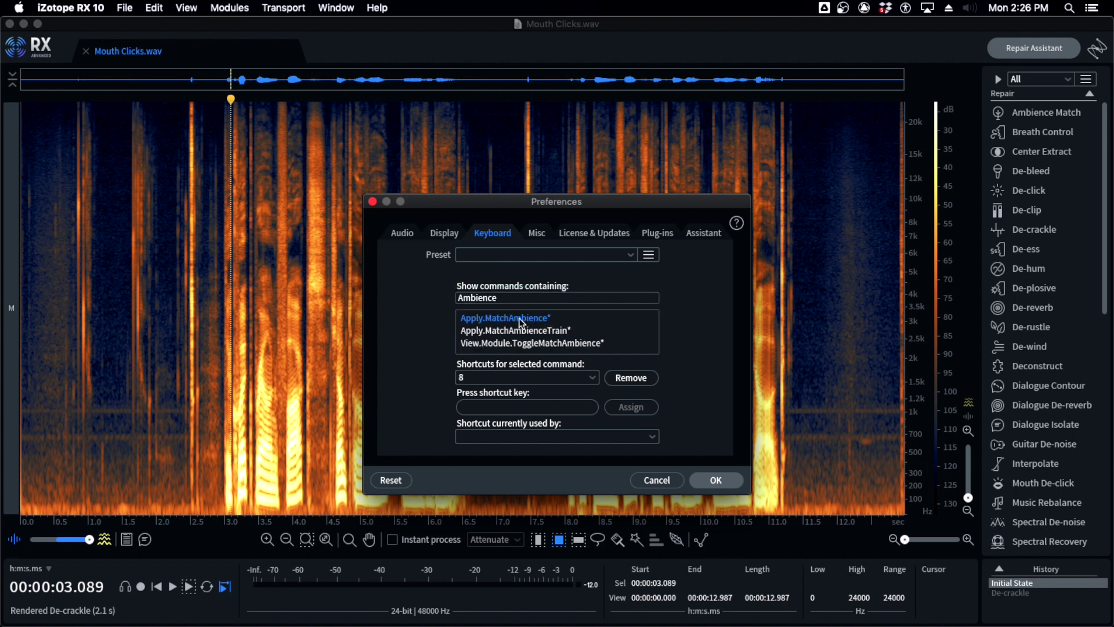
left_click(534, 331)
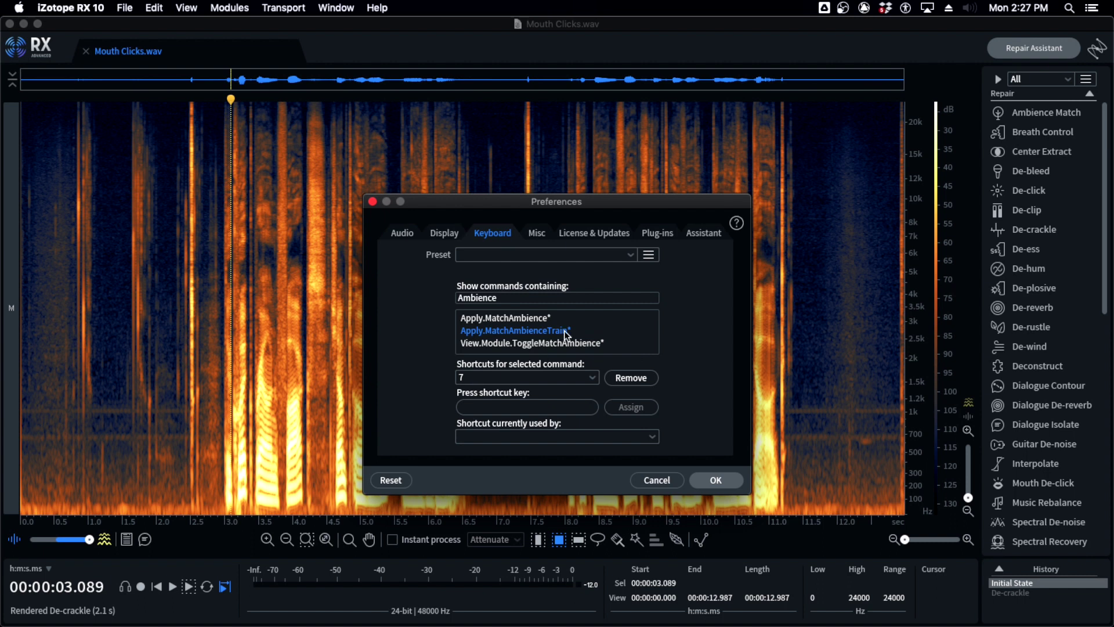
left_click(530, 320)
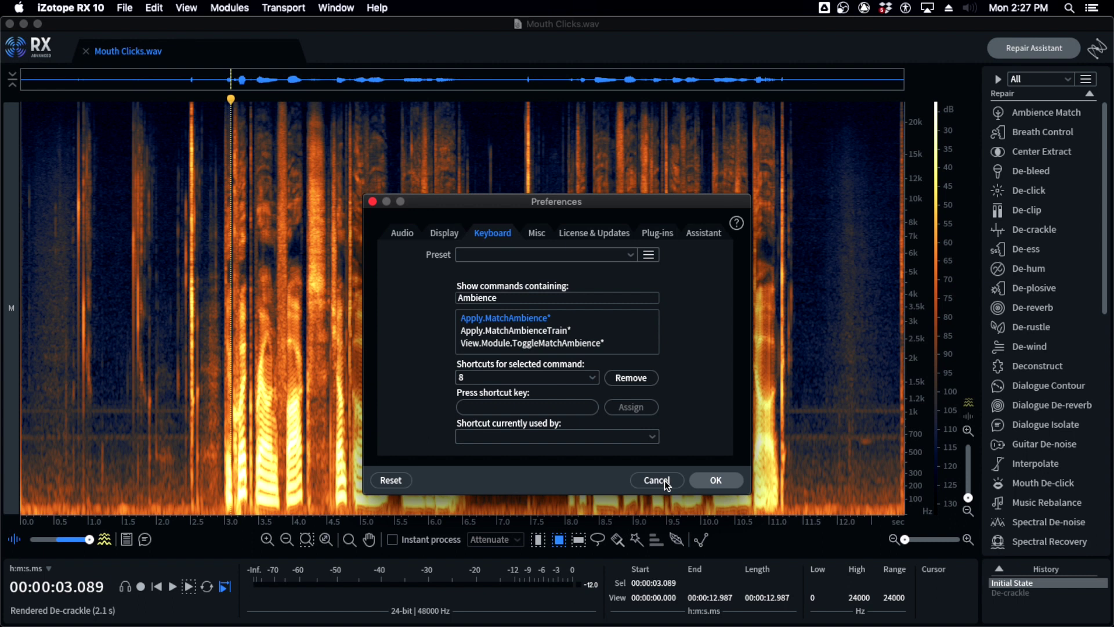
left_click(716, 481)
Play the original recording from about 0.78 s through the opening clicks and stop playback
left_click(191, 279)
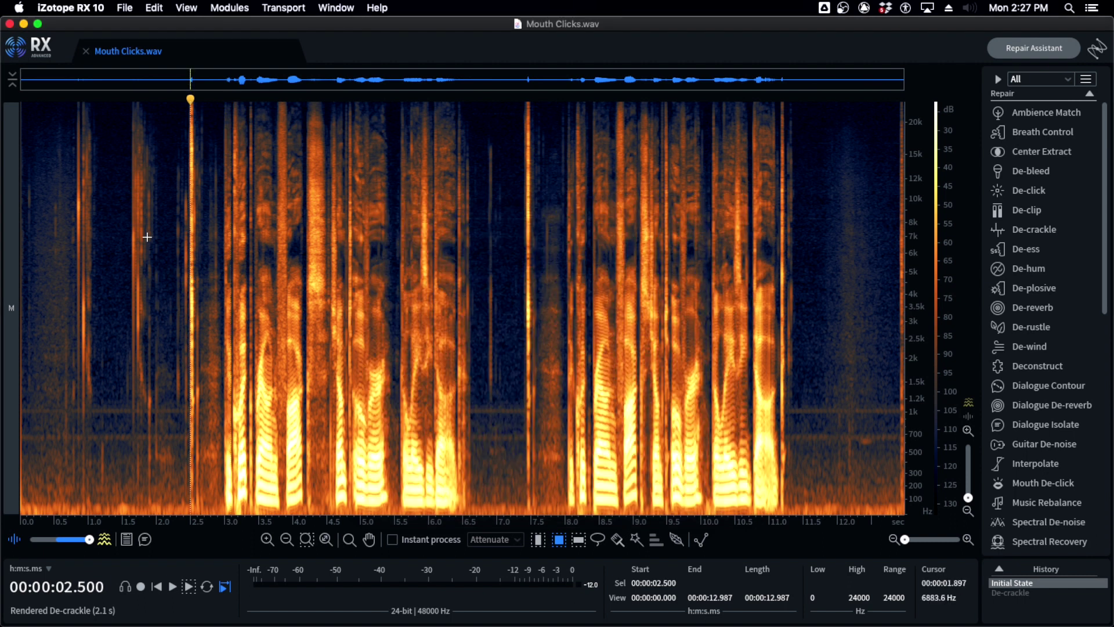
left_click(104, 250)
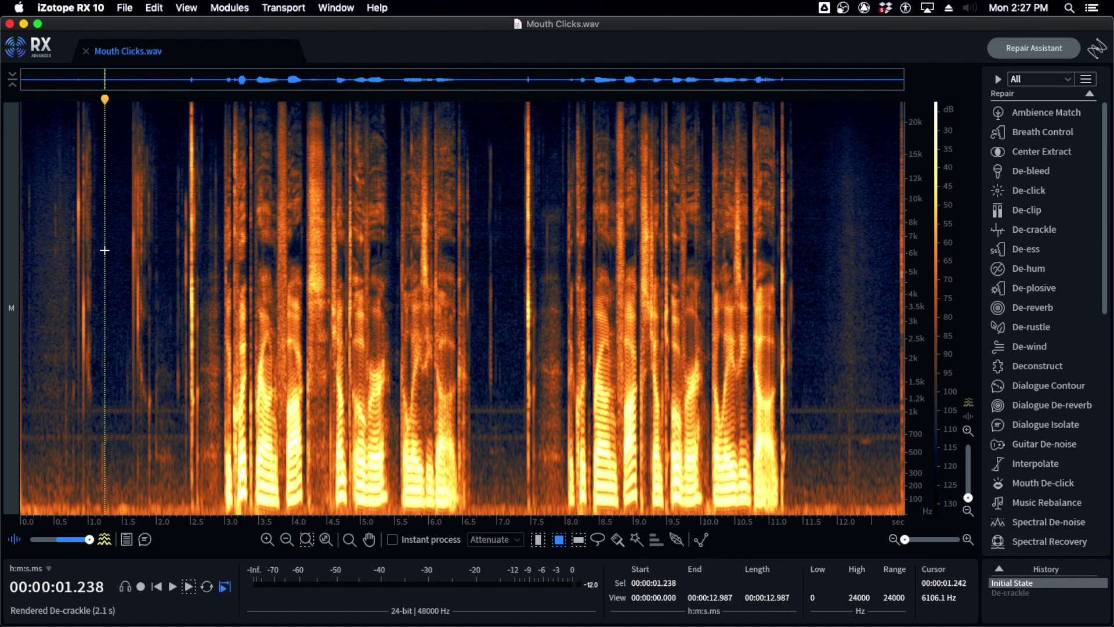
scroll(106, 252, "up", 2)
left_click(68, 224)
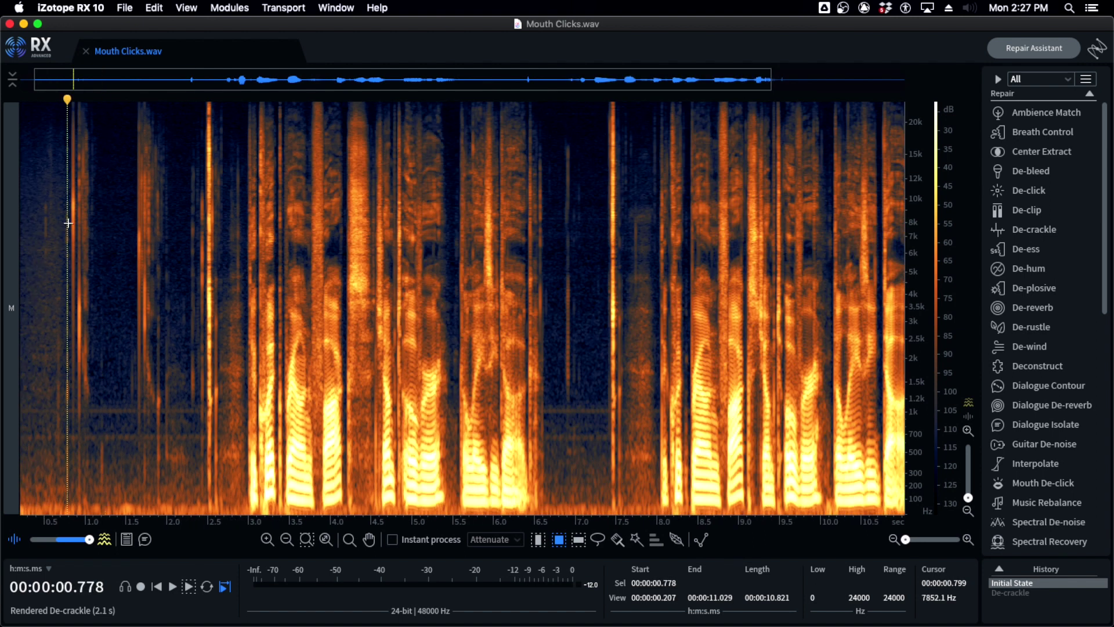
key("space")
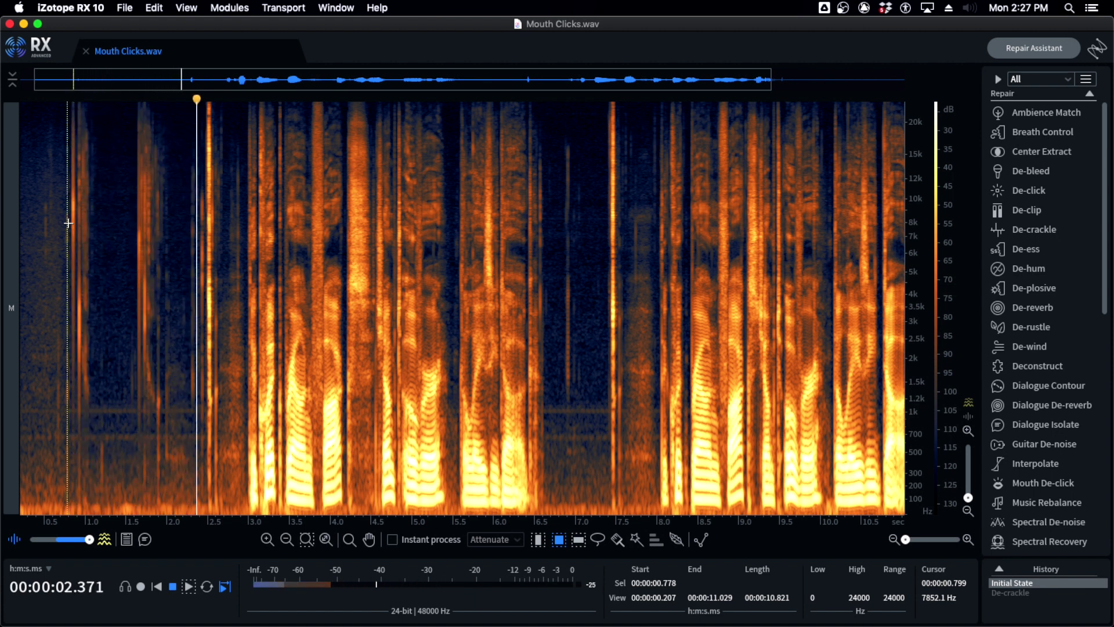
key("space")
Copy the clean room tone from about 1.10 to 1.60 s above 1.1 kHz and try pasting it over the first clicks
scroll(94, 232, "up", 3)
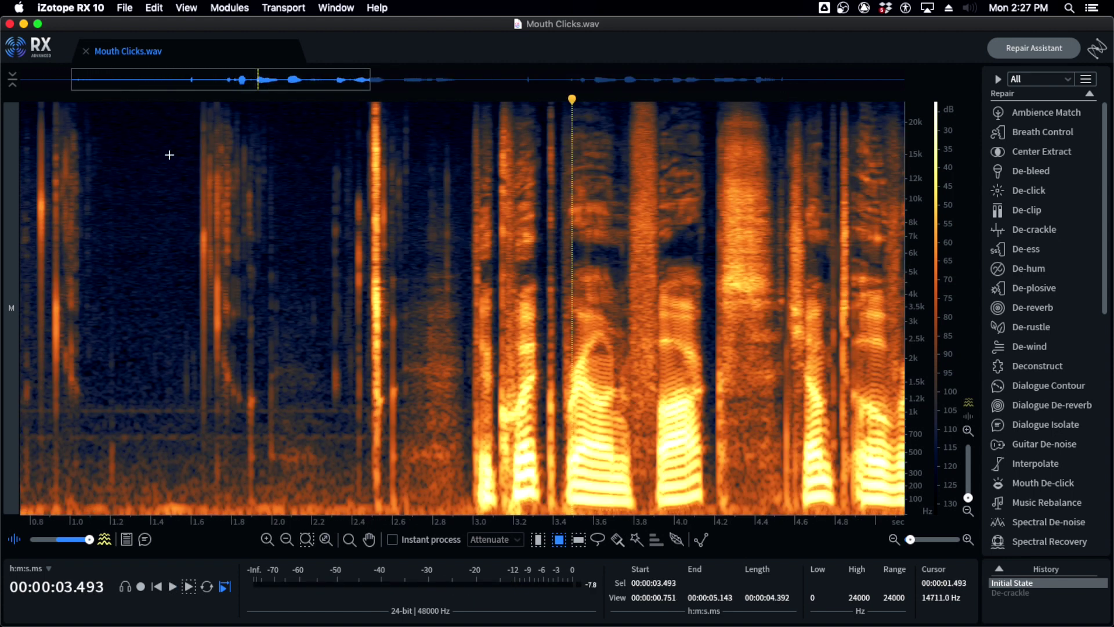
left_click(169, 155)
left_click(125, 315)
left_click_drag(189, 112, 90, 401)
scroll(173, 371, "down", 1)
key("super+c")
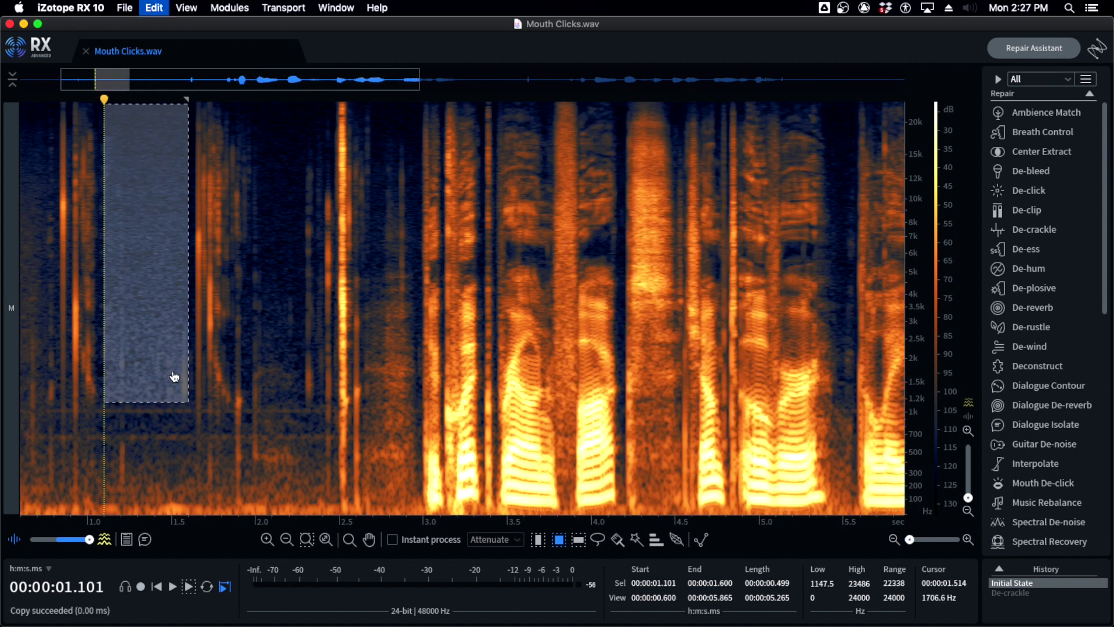
left_click_drag(173, 371, 119, 371)
key("super+v")
left_click(87, 288)
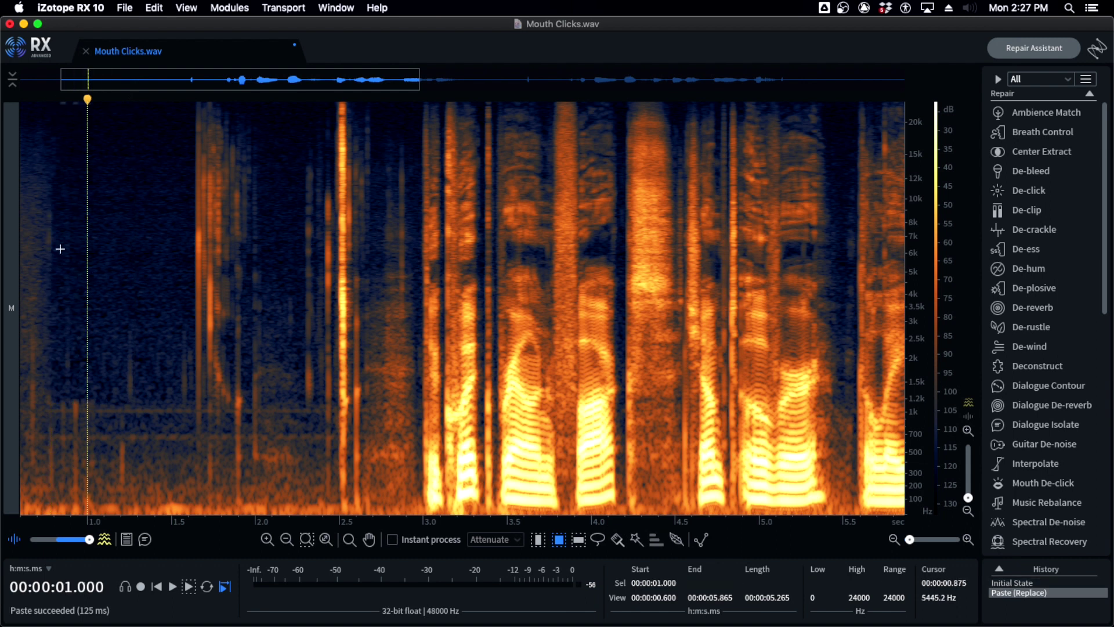
Try pasting the copied room tone over the second group of clicks, starting at about 1.56 s
left_click(186, 320)
left_click(180, 311)
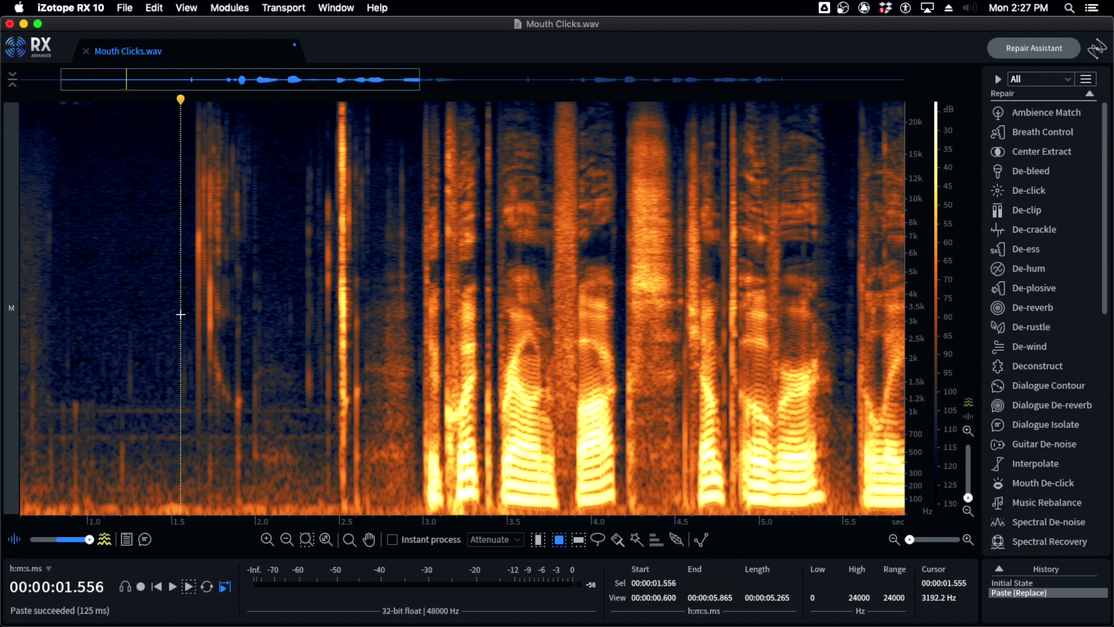
key("super+v")
left_click(172, 313)
scroll(134, 316, "up", 3)
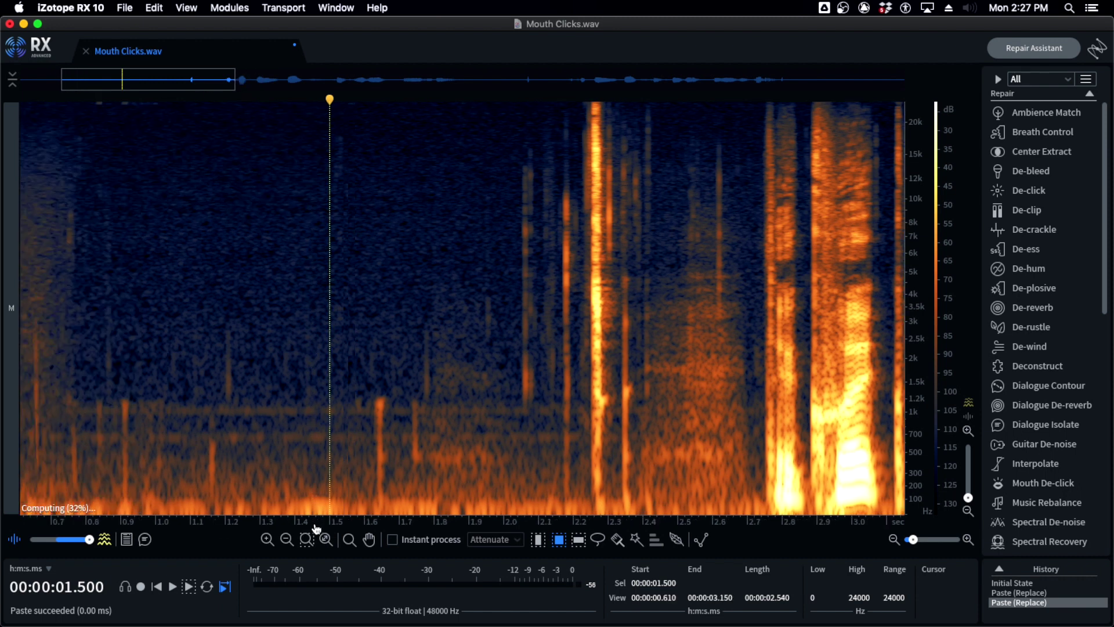
Undo both room tone pastes over the opening clicks
scroll(349, 406, "left", 2)
left_click(332, 305)
key("super+z")
key("super+z")
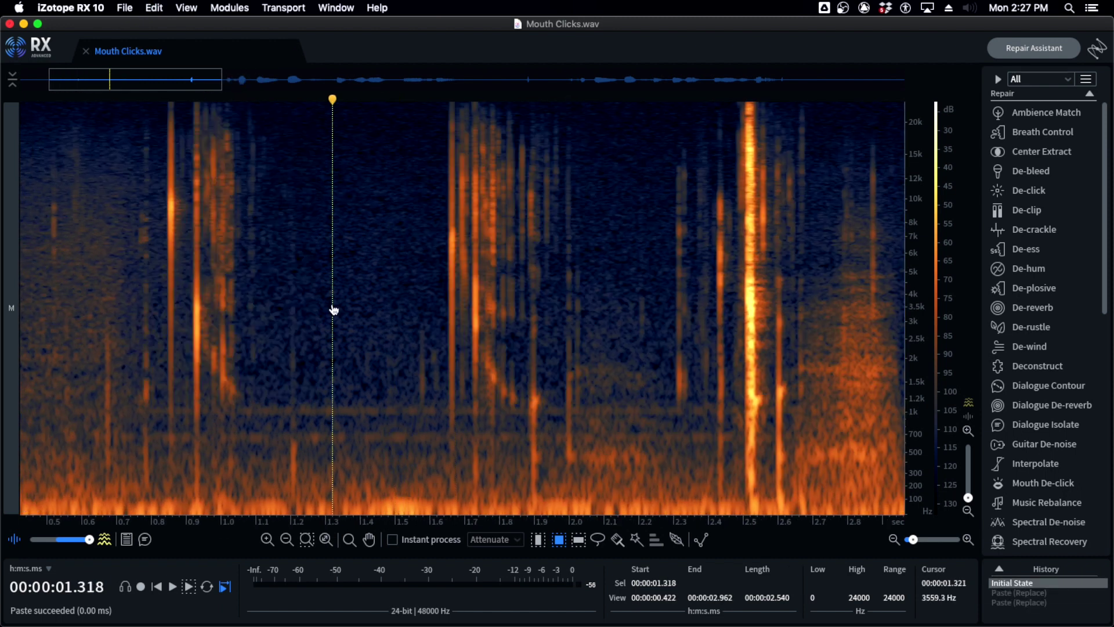
Select the clean room tone from about 1.24 to 1.58 s and learn it in the Ambience Match module
scroll(333, 309, "down", 2)
left_click_drag(395, 105, 314, 515)
key("super+shift+l")
left_click(1046, 113)
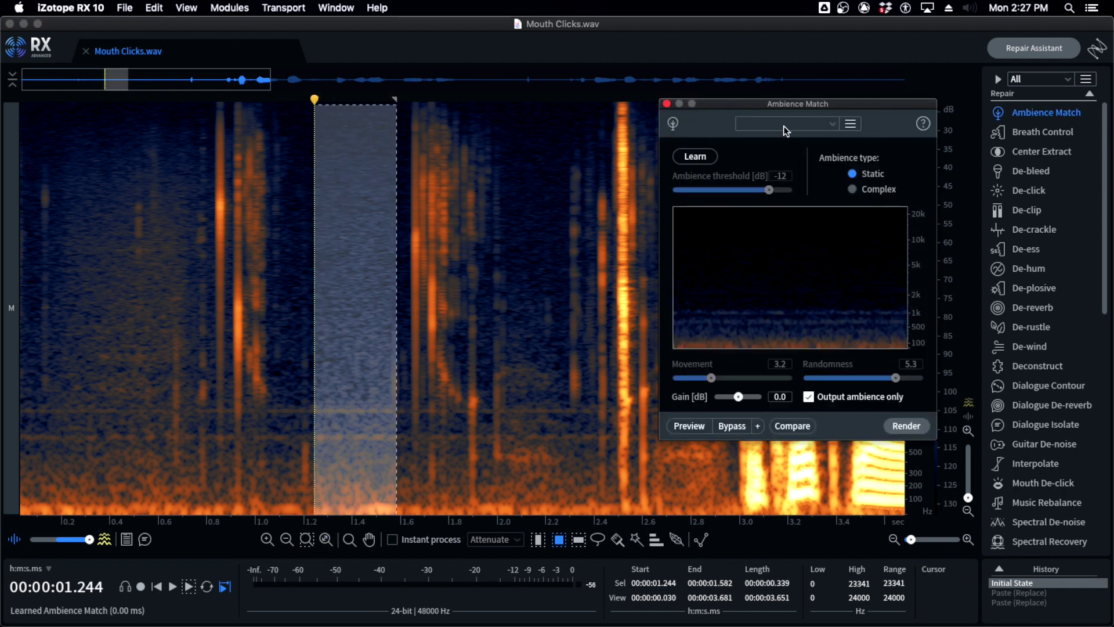
left_click_drag(795, 104, 757, 103)
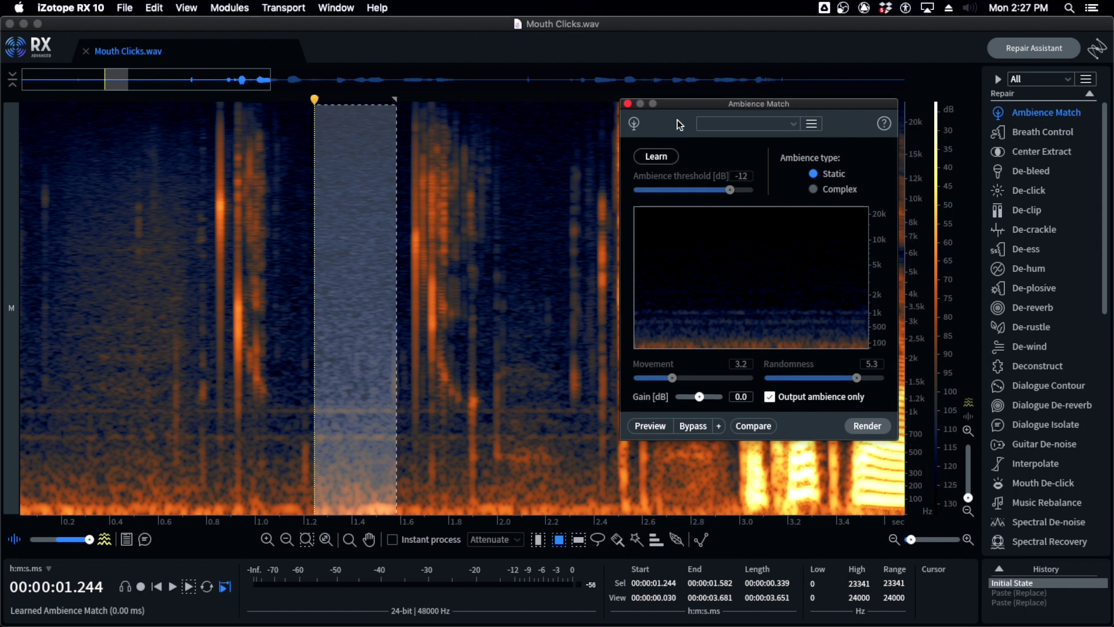
left_click(649, 158)
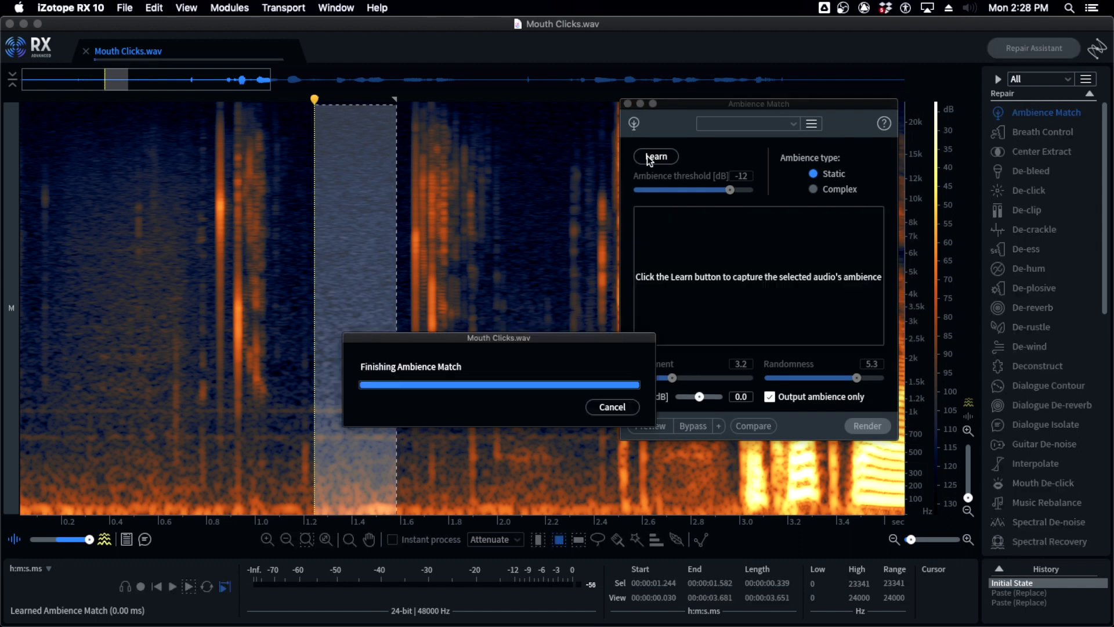
Replace the group of clicks from about 1.60 to 2.00 s with the learned room tone using Ambience Match
left_click(478, 227)
left_click_drag(400, 100, 494, 489)
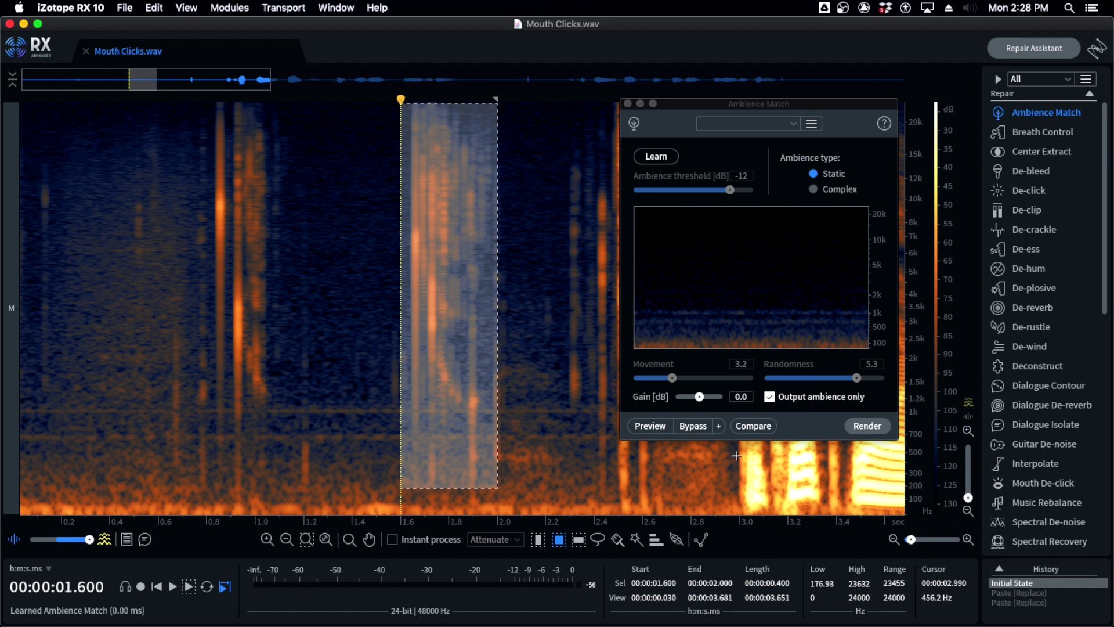
left_click(867, 426)
Render the learned ambience over the clicks from about 0.74 to 1.30 s
left_click(328, 312)
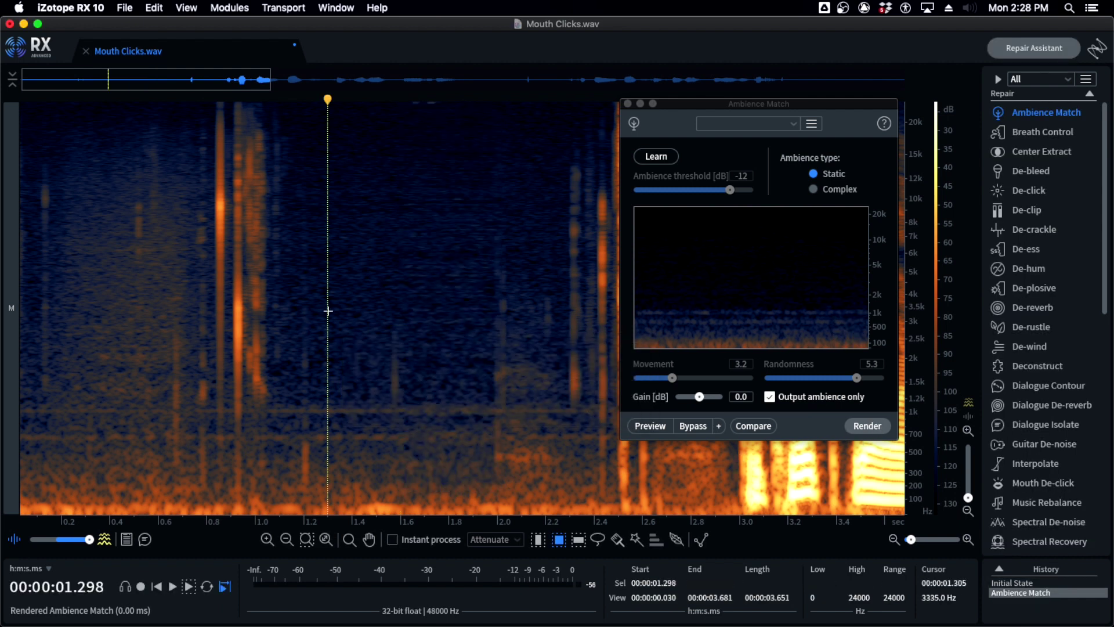
left_click_drag(328, 104, 193, 483)
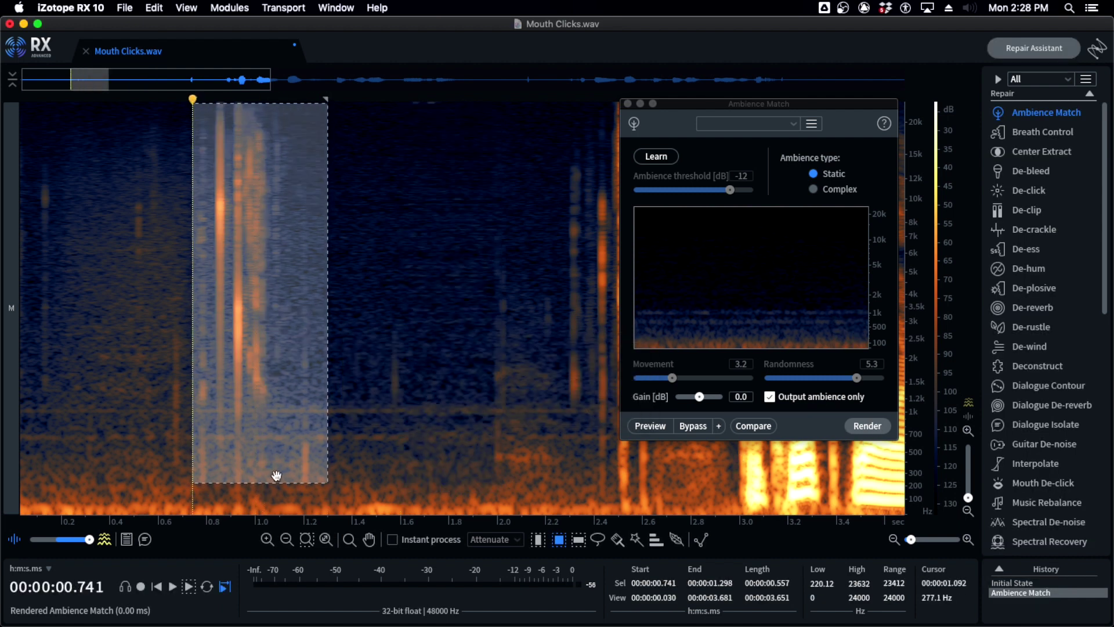
left_click(867, 426)
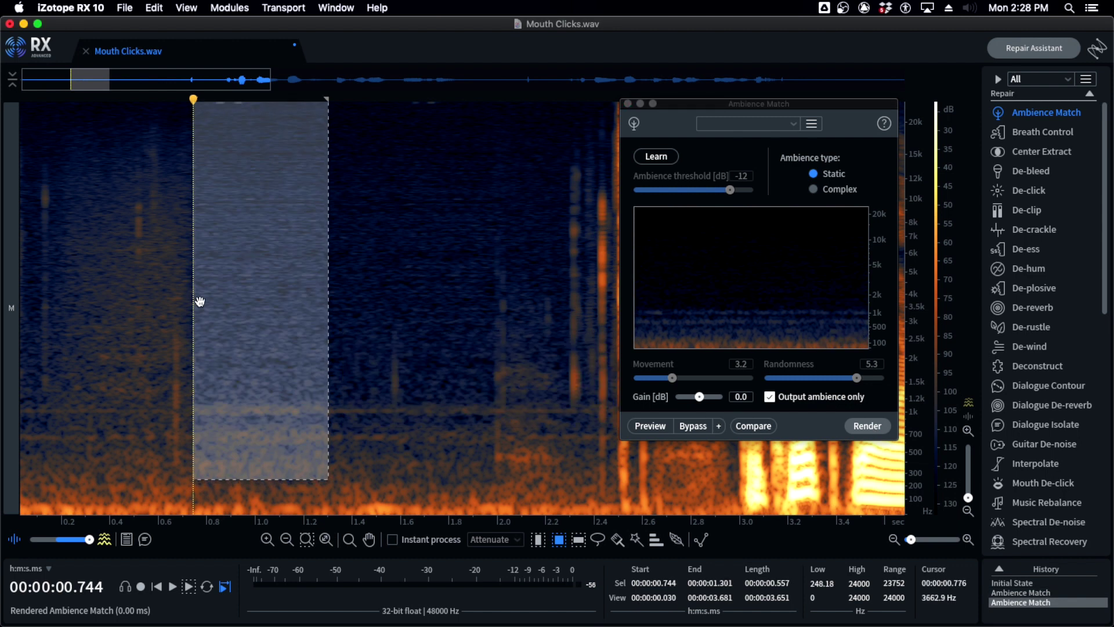
Play back the repaired opening from about 0.25 s to check how the rendered room tone sounds
left_click(109, 234)
left_click(75, 215)
key("space")
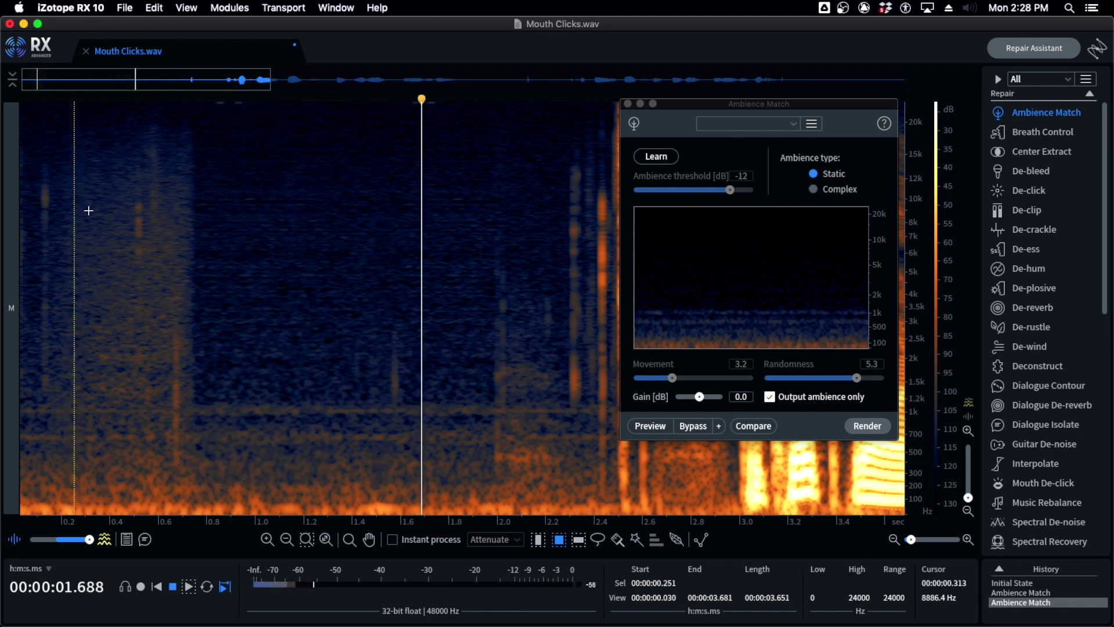
scroll(155, 232, "down", 3)
left_click(140, 224)
key("space")
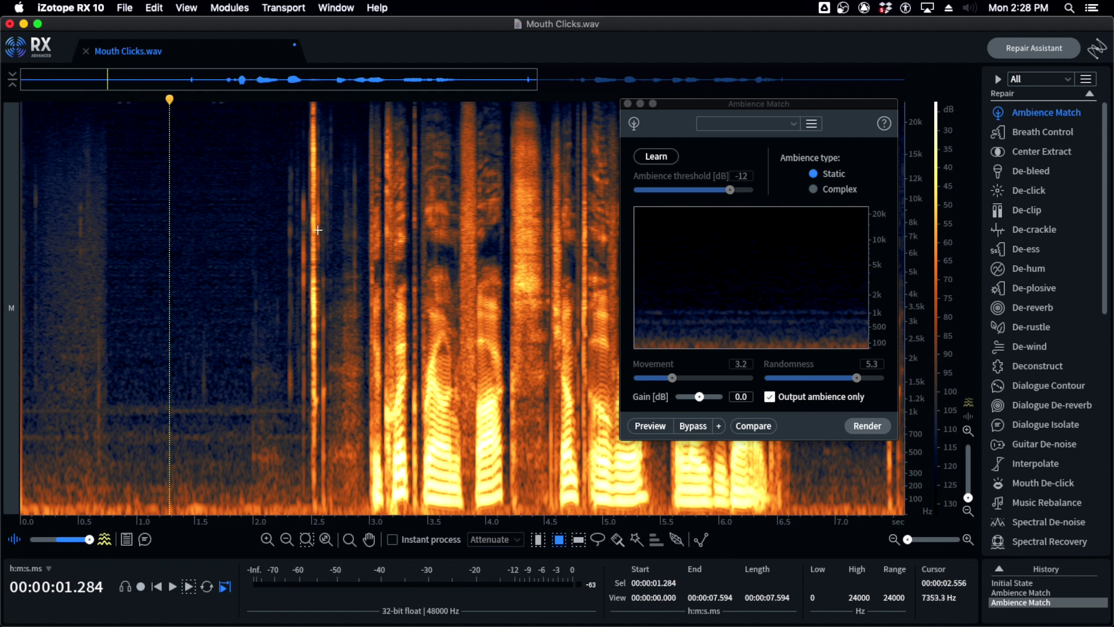
Undo and redo both Ambience Match renders to compare before and after, and play the result from about 0.37 s
key("super+z")
key("super+z")
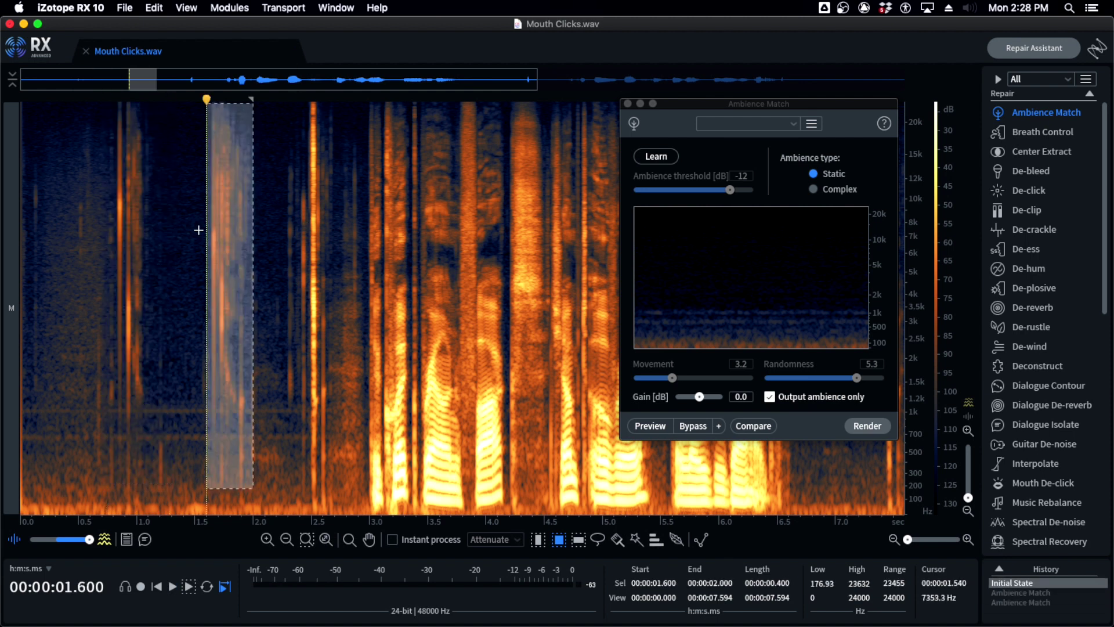
key("super+shift+z")
key("super+shift+z")
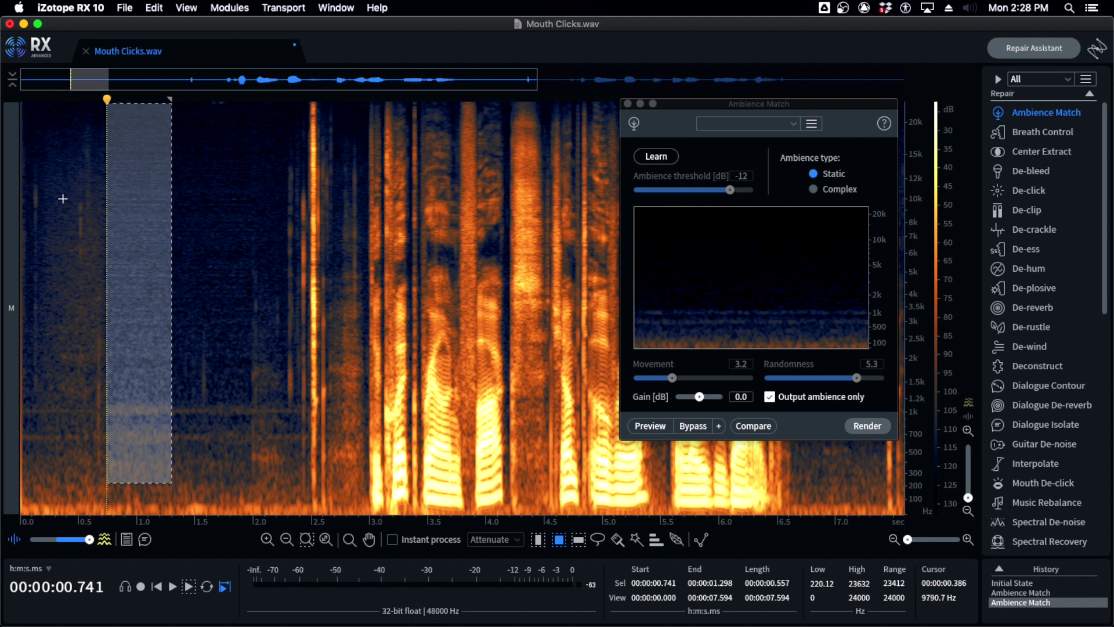
left_click(61, 198)
left_click(64, 175)
key("space")
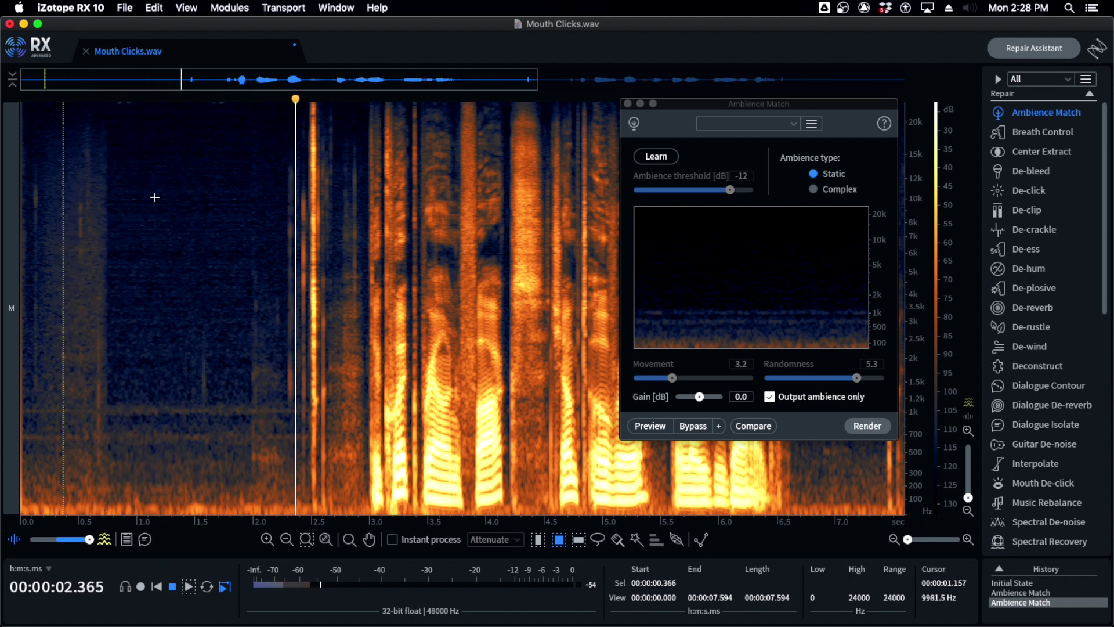
key("space")
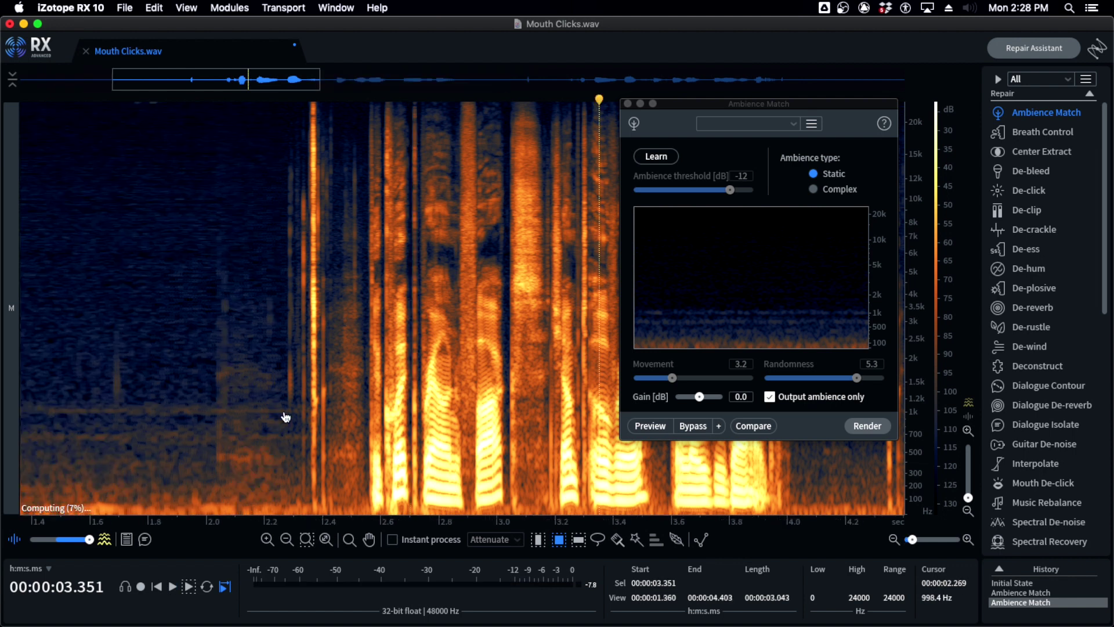
Close the Ambience Match module
scroll(281, 416, "up", 5)
scroll(351, 231, "down", 3)
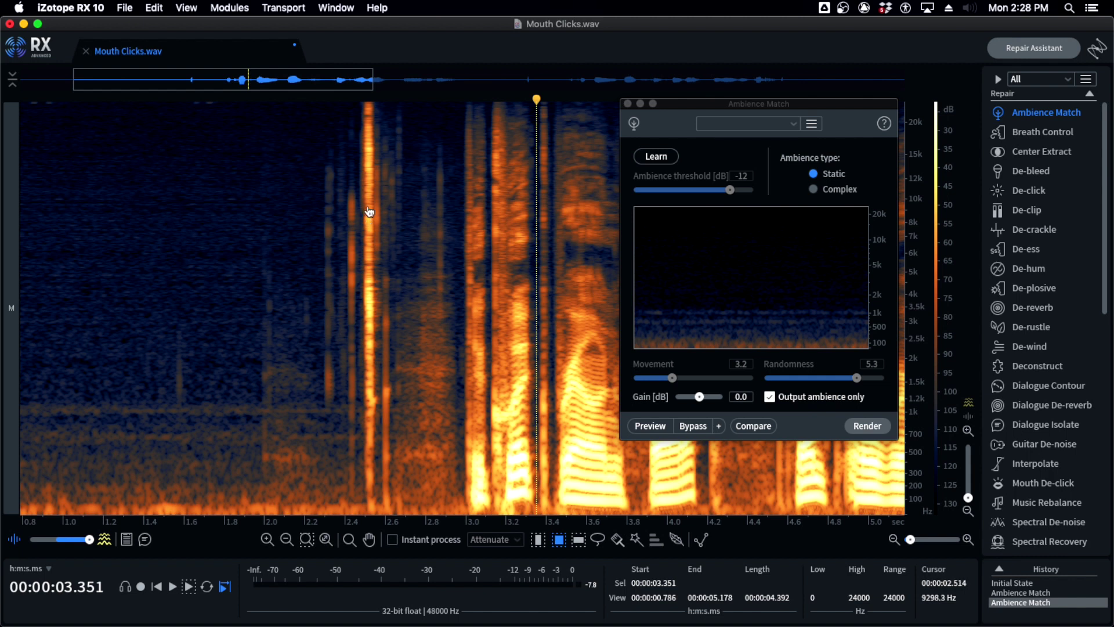
scroll(371, 221, "down", 4)
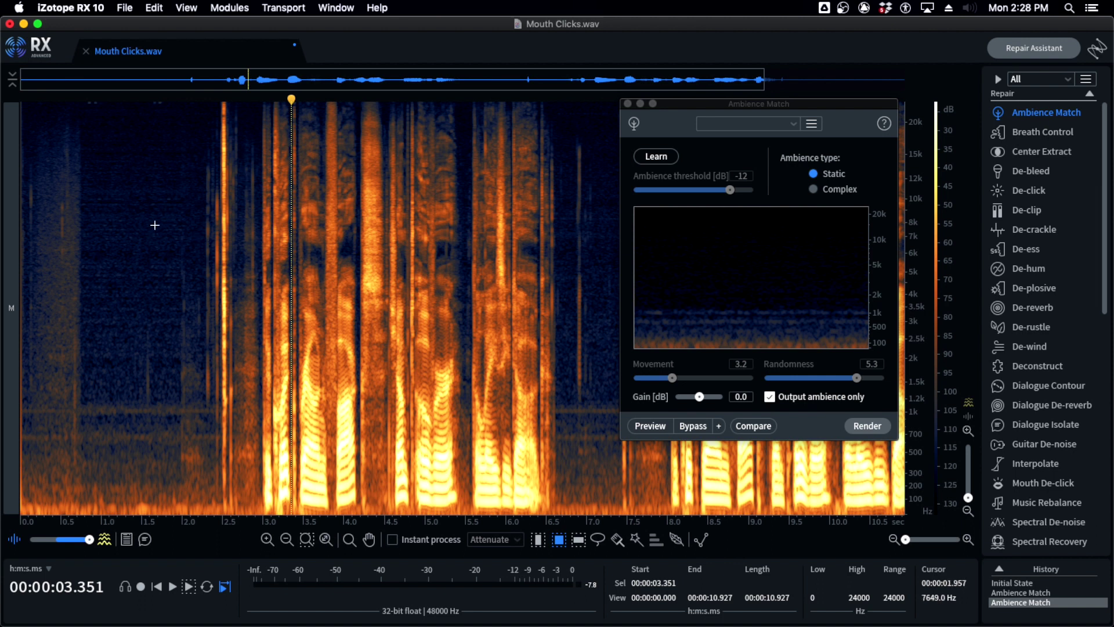
left_click(628, 104)
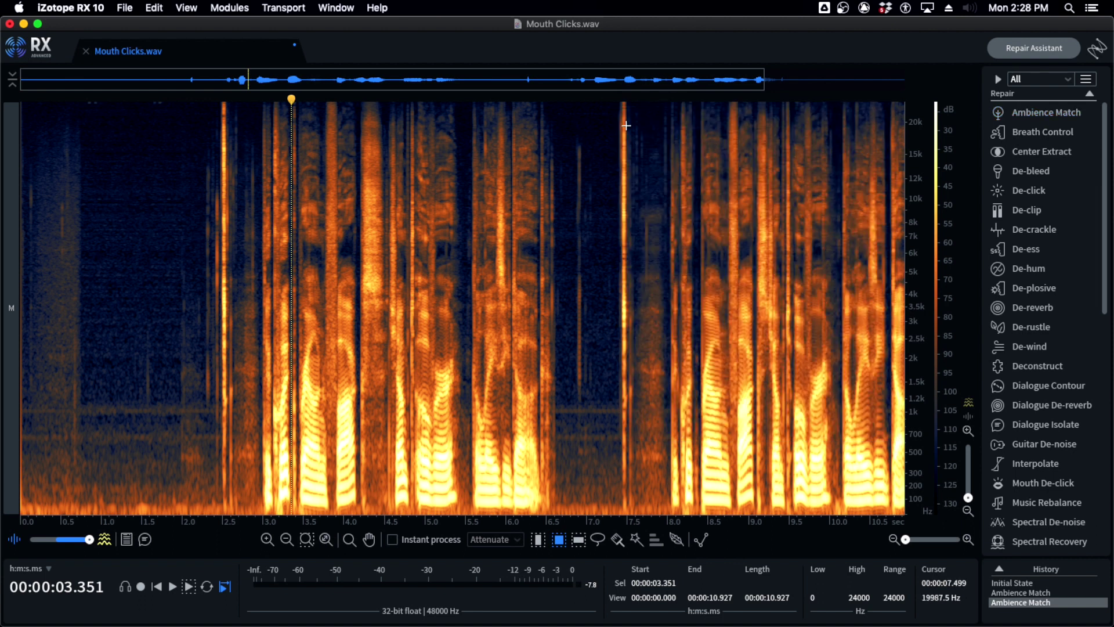
Copy the quiet section from about 6.69 to 7.37 s, between about 277 Hz and 20.2 kHz
left_click_drag(616, 121, 562, 476)
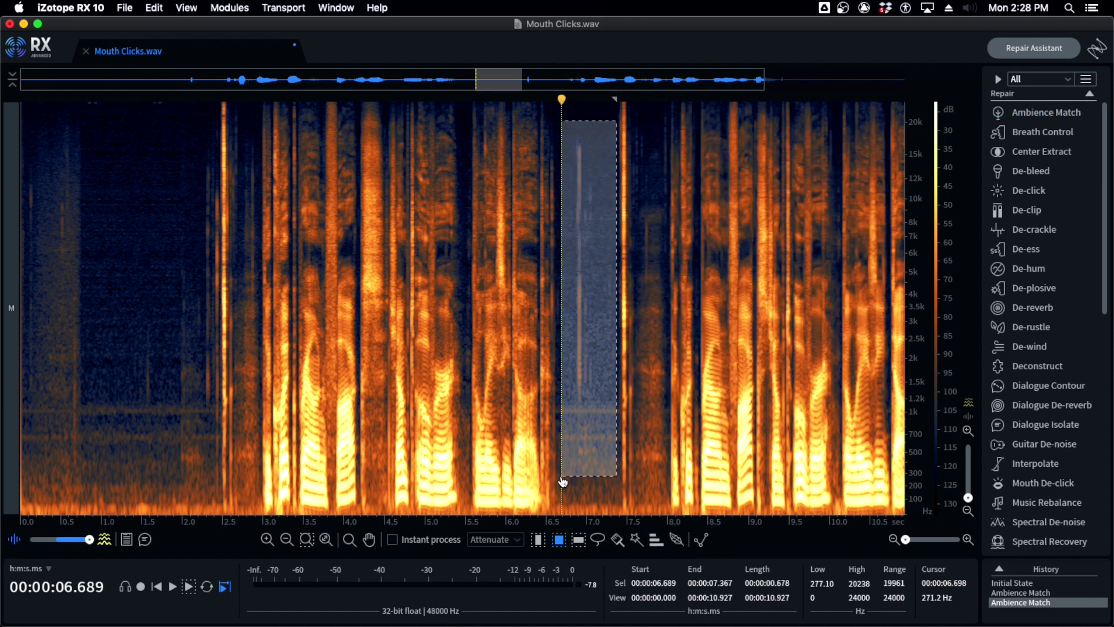
key("super+c")
left_click(184, 216)
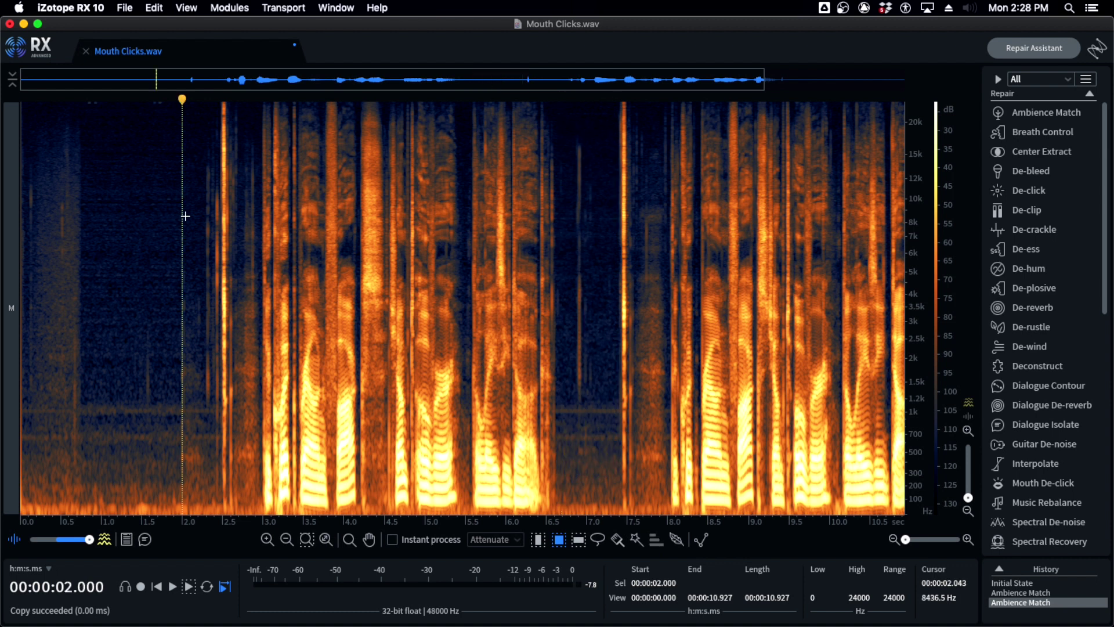
Set up the De-click module with the Multi-band (random clicks) algorithm, sensitivity 4.2 and click widening 1.2 ms
scroll(221, 249, "right", 3)
scroll(221, 250, "left", 2)
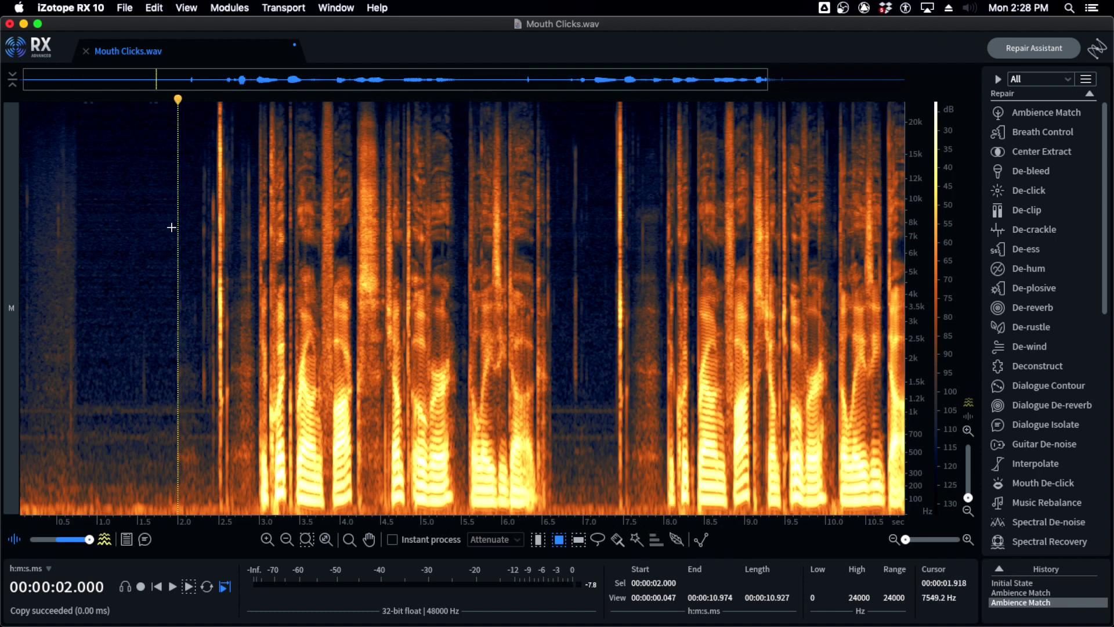
scroll(185, 235, "up", 5)
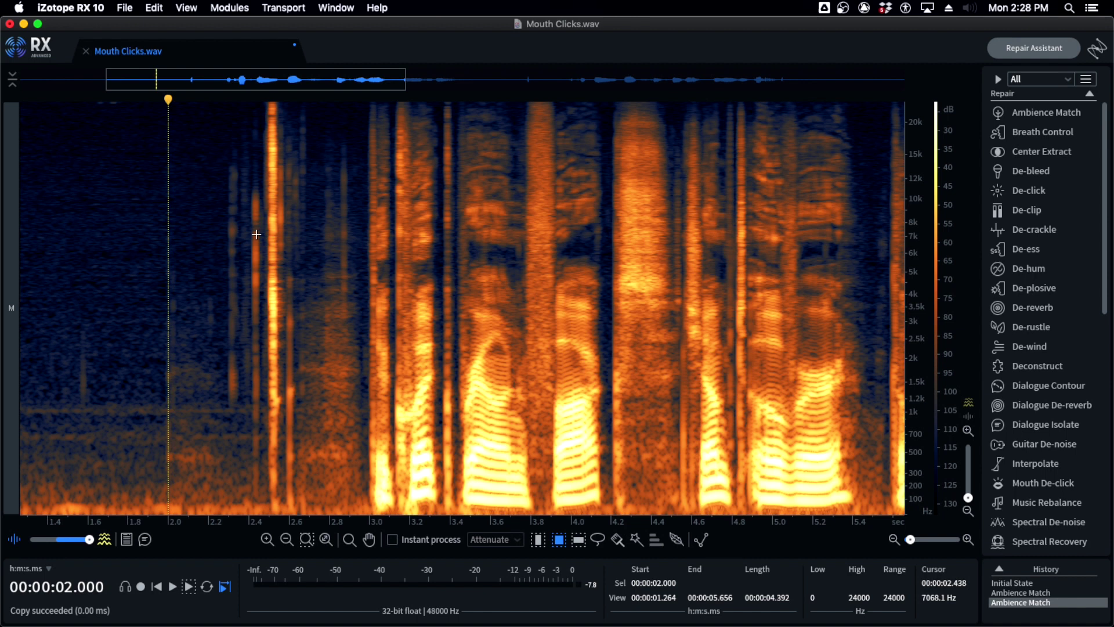
left_click(1036, 191)
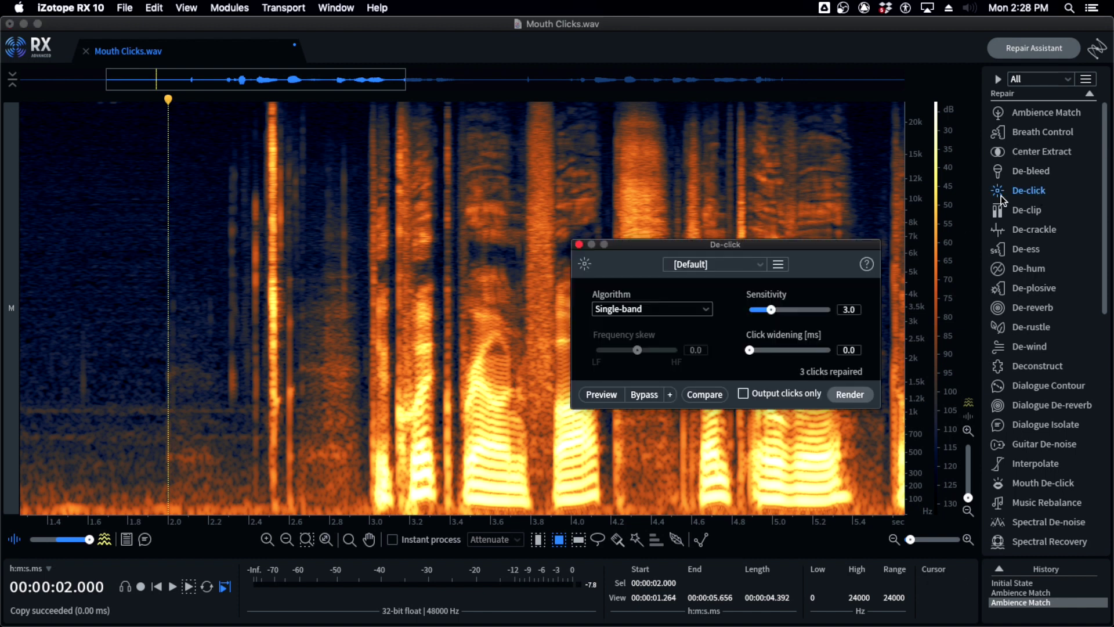
left_click(677, 310)
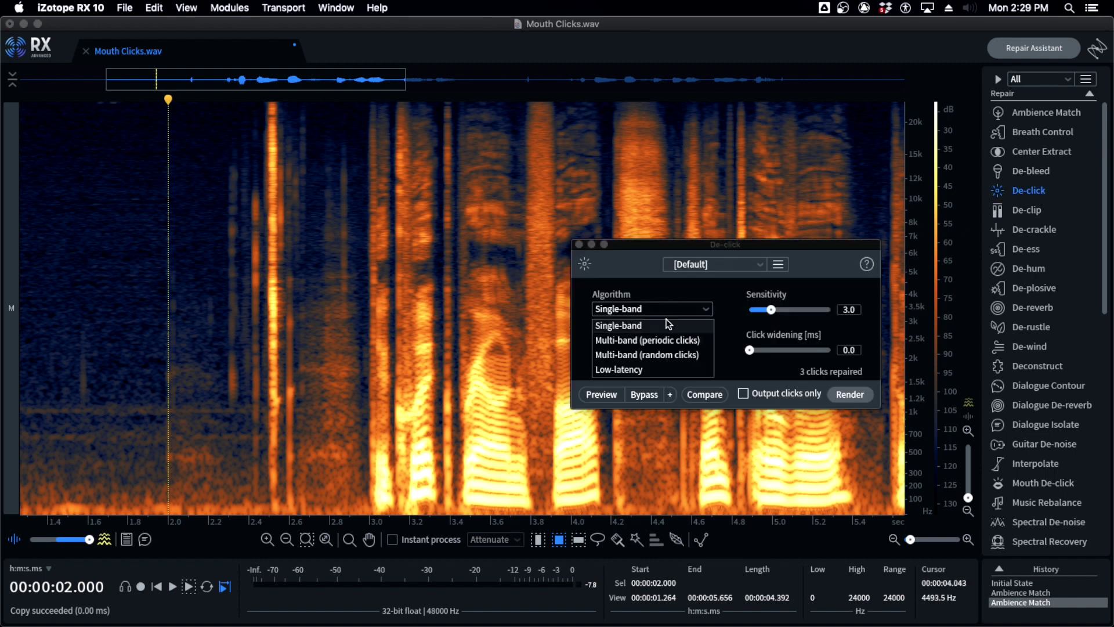
left_click(675, 355)
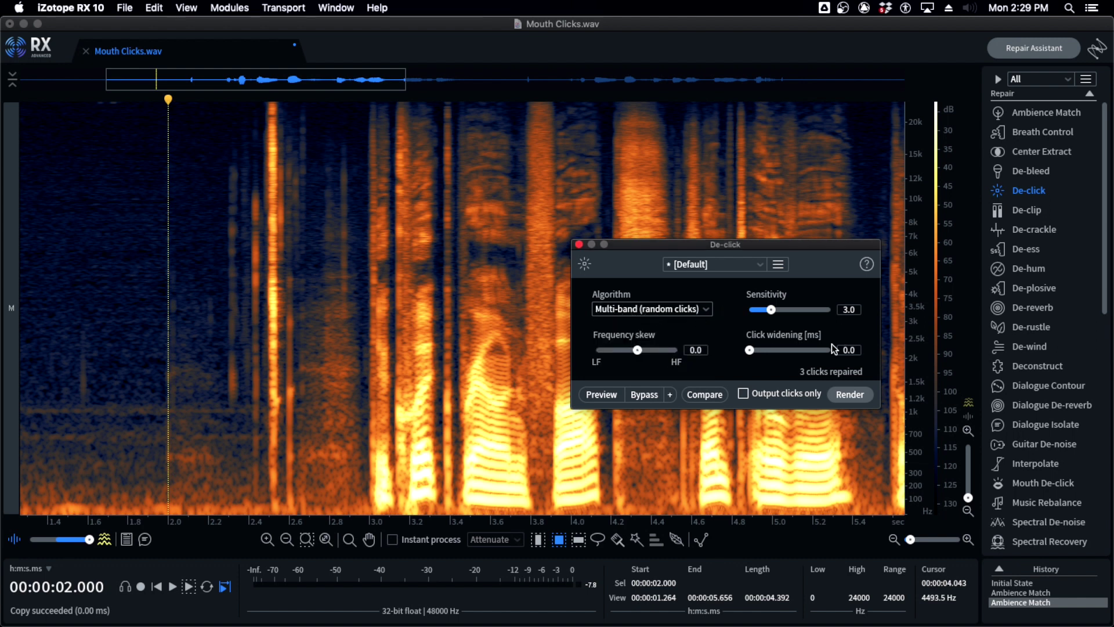
left_click_drag(771, 310, 782, 313)
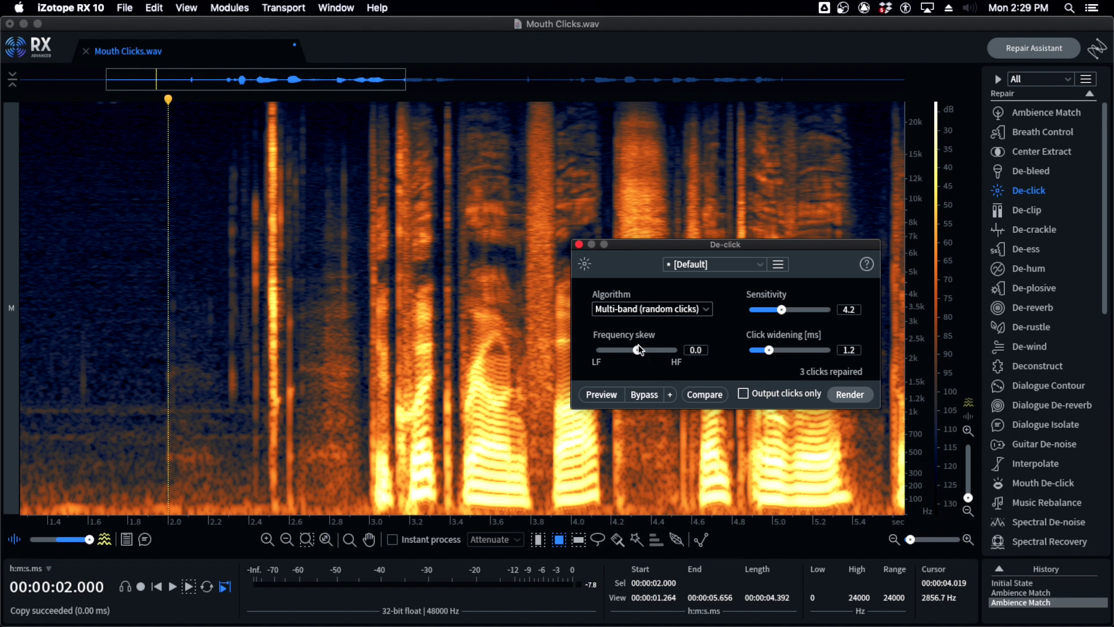
Examine and play the audio around the loud click near 2.5 s to locate the smaller clicks beside it
left_click(266, 250)
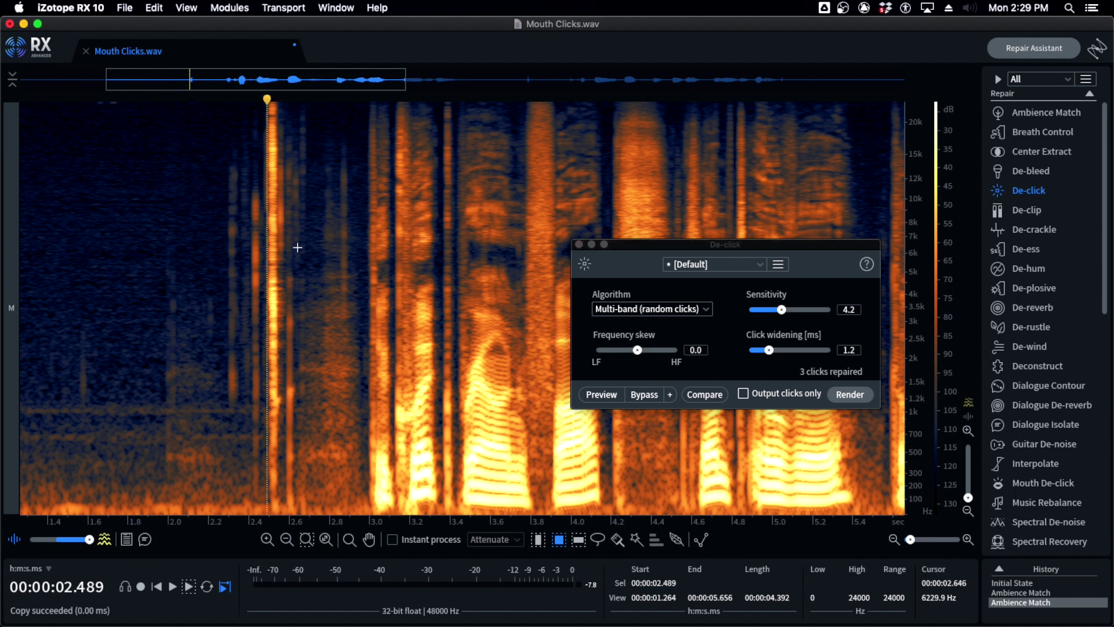
scroll(233, 257, "up", 3)
scroll(262, 254, "right", 2)
left_click(312, 244)
scroll(375, 232, "right", 3)
scroll(374, 233, "up", 2)
left_click(260, 251)
left_click(246, 267)
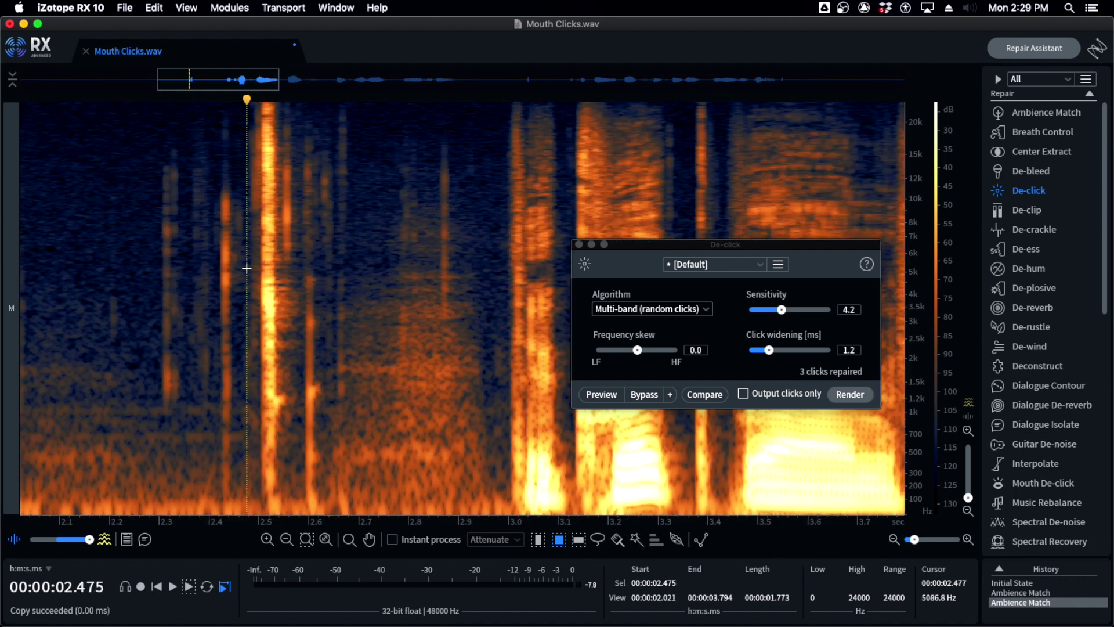
key("space")
scroll(247, 269, "down", 1)
double_click(247, 269)
left_click(253, 258)
key("space")
key("space")
Play the small clicks leading up to the loud one, starting from about 2.30 s and again from about 2.12 s
left_click(159, 217)
key("space")
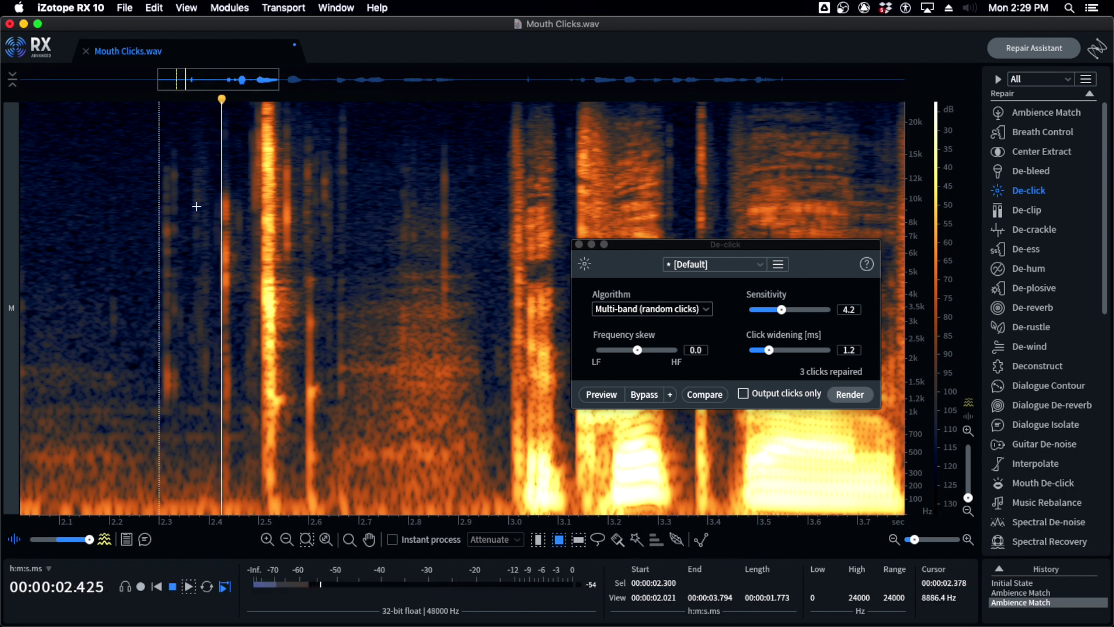
key("space")
left_click_drag(155, 144, 259, 460)
left_click(51, 209)
left_click(94, 166)
left_click(72, 146)
key("space")
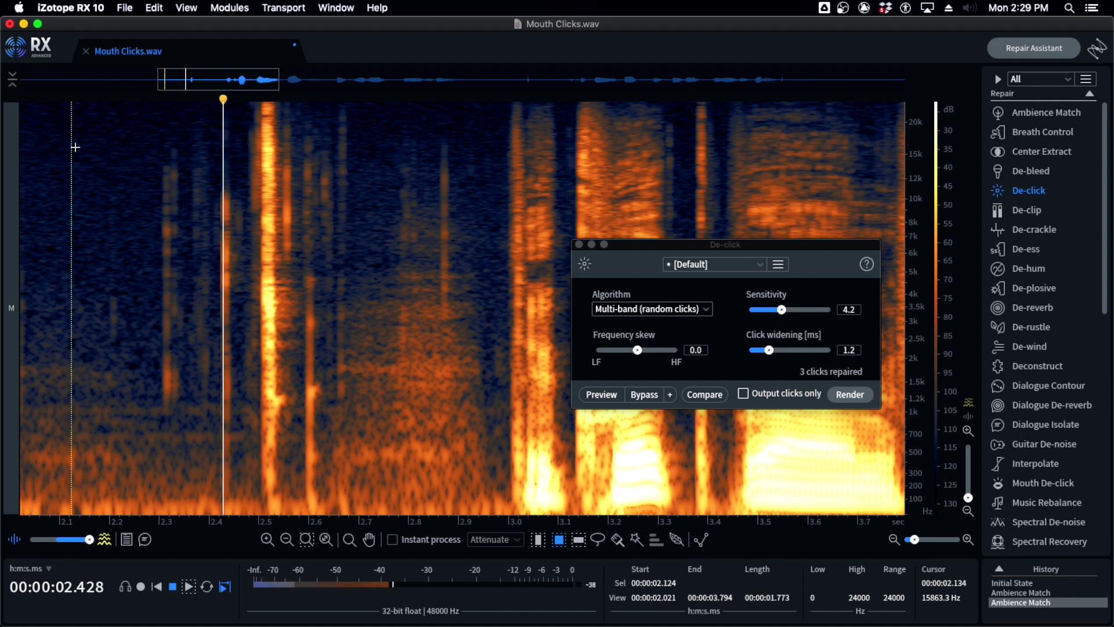
key("space")
Render De-click on the clicks from about 2.26 to 2.48 s and on those from about 2.60 to 2.78 s
left_click_drag(138, 127, 299, 565)
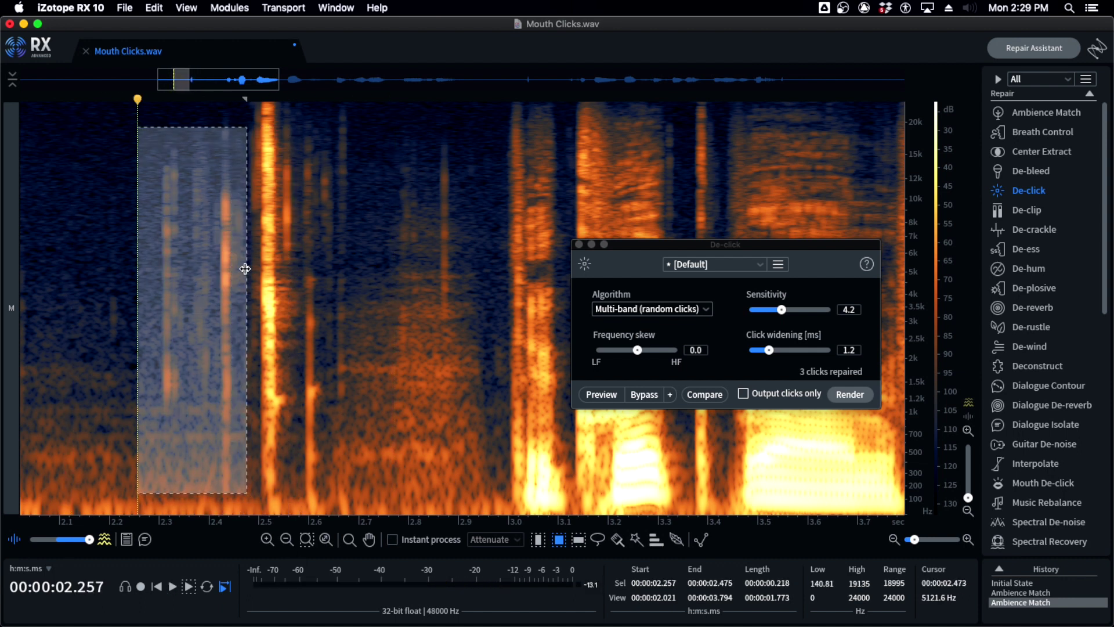
key("Return")
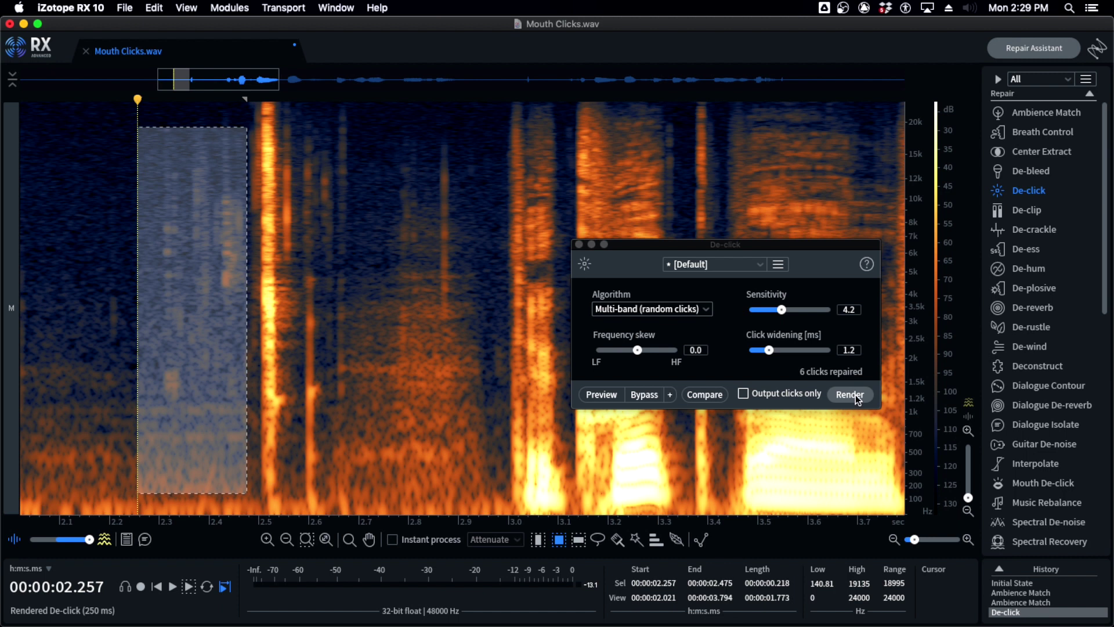
left_click(359, 137)
left_click_drag(309, 111, 397, 410)
key("Return")
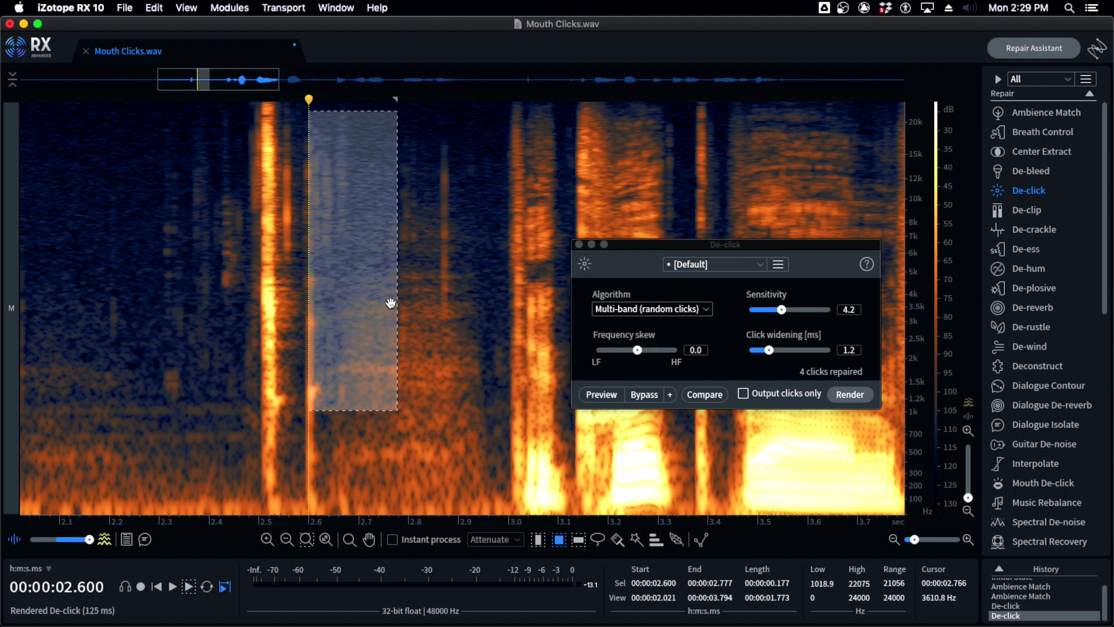
Play back the de-clicked passage from about 2.10 s to check the repair
left_click(284, 260)
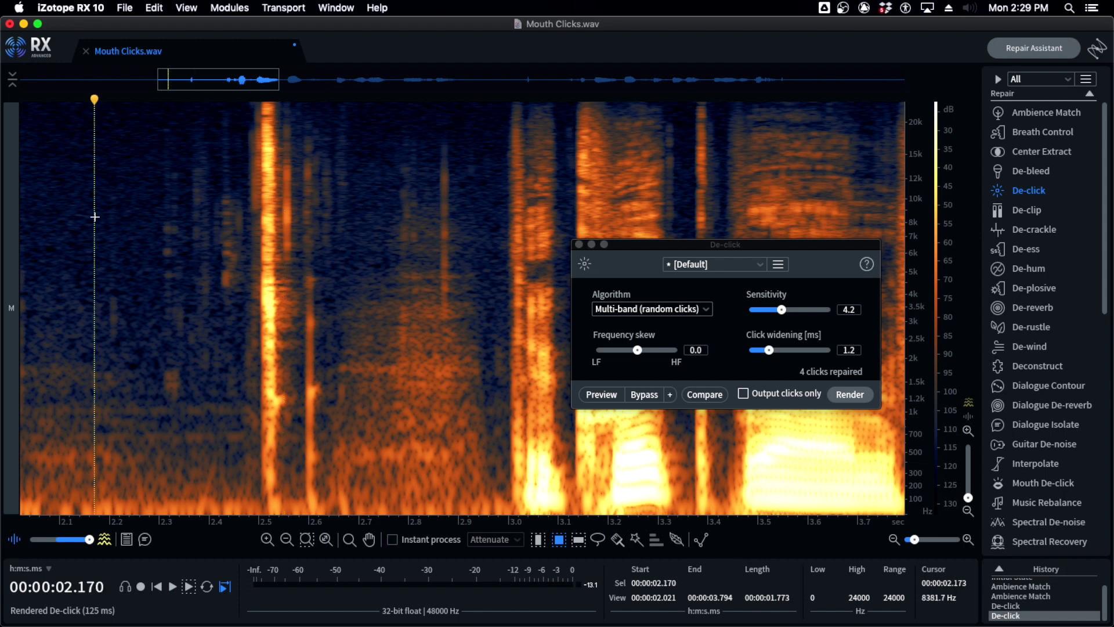
key("space")
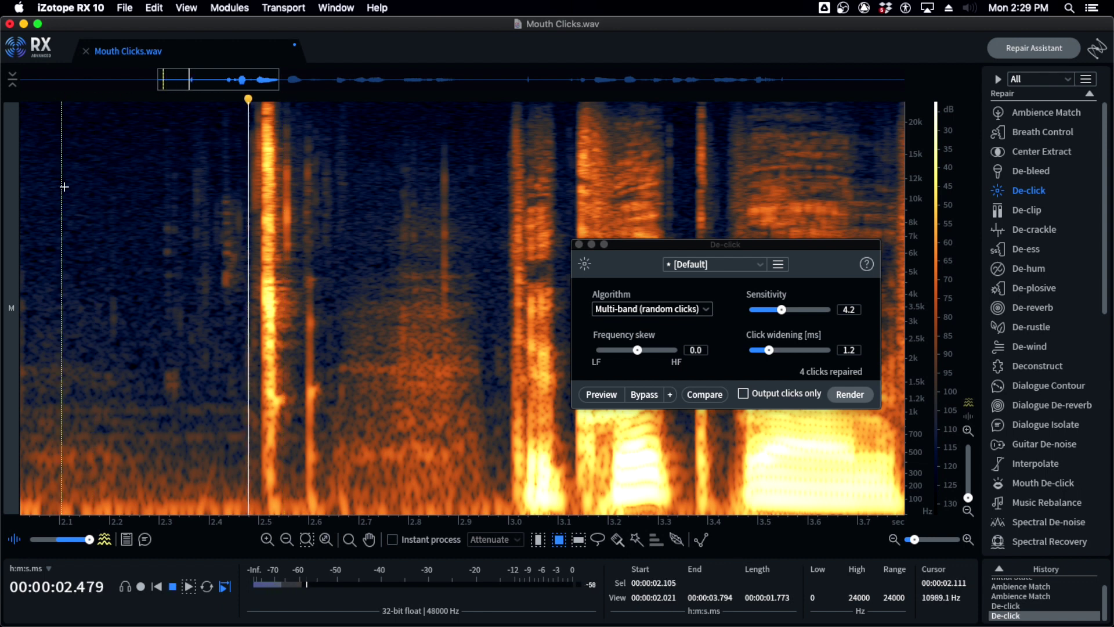
key("space")
scroll(288, 215, "up", 2)
scroll(124, 182, "down", 2)
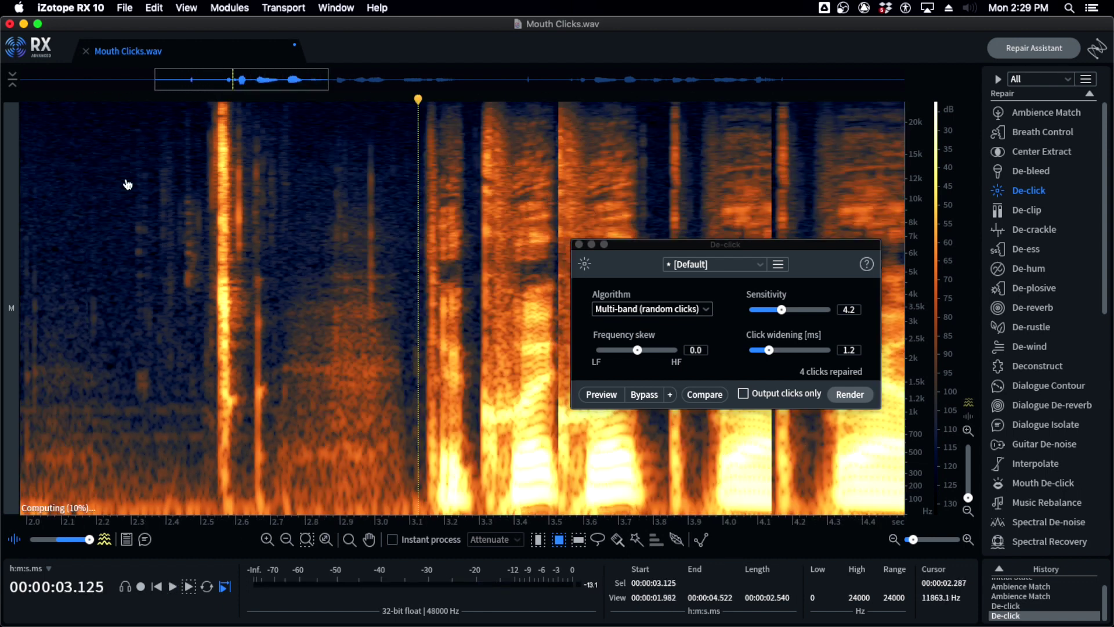
Copy the clean room tone from about 2.04 to 2.27 s between 4 and 18 kHz, and undo a trial paste at 2.30 s
left_click_drag(41, 133, 115, 292)
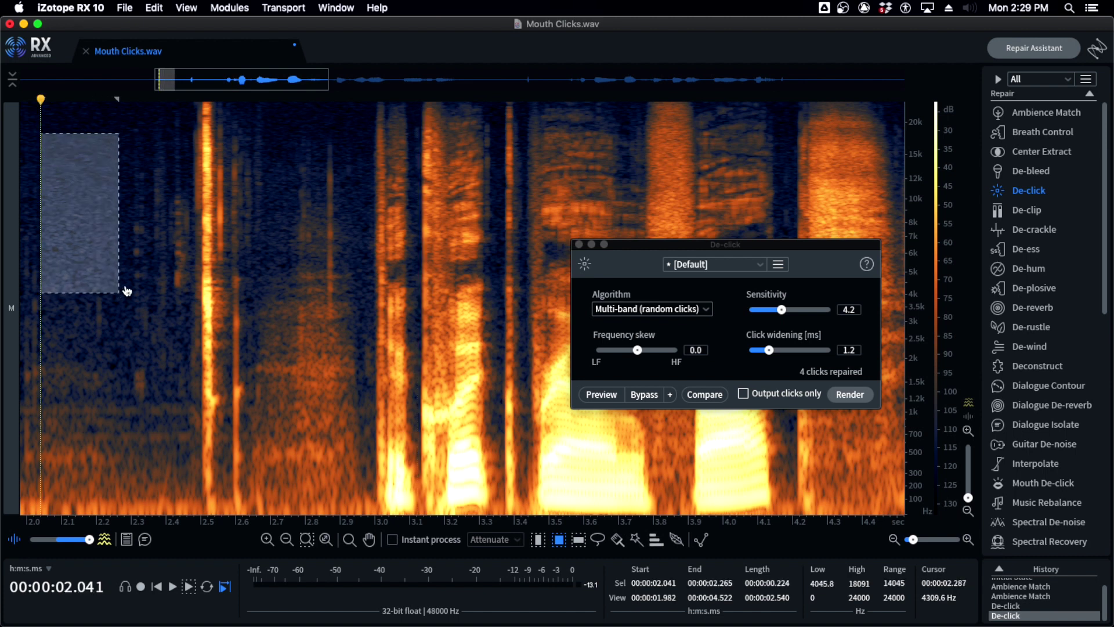
left_click(133, 251)
key("ctrl+v")
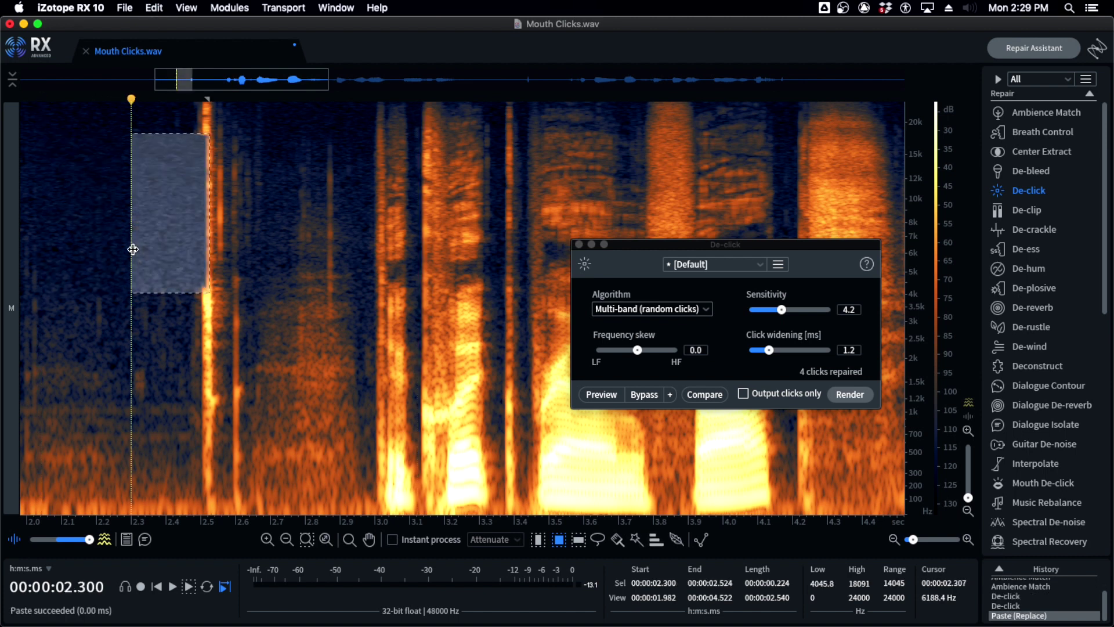
key("ctrl+z")
Paste the copied room tone into a selection from about 2.30 to 2.47 s between 3.9 and 14.6 kHz, and play the result
left_click_drag(131, 156, 190, 289)
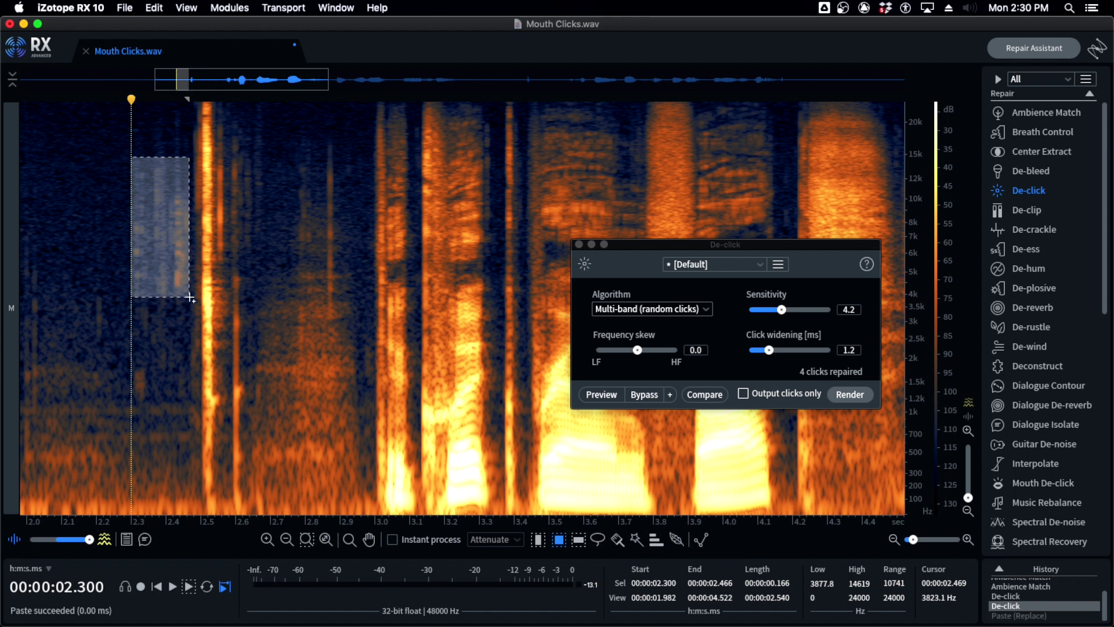
key("ctrl+v")
left_click(86, 200)
key("space")
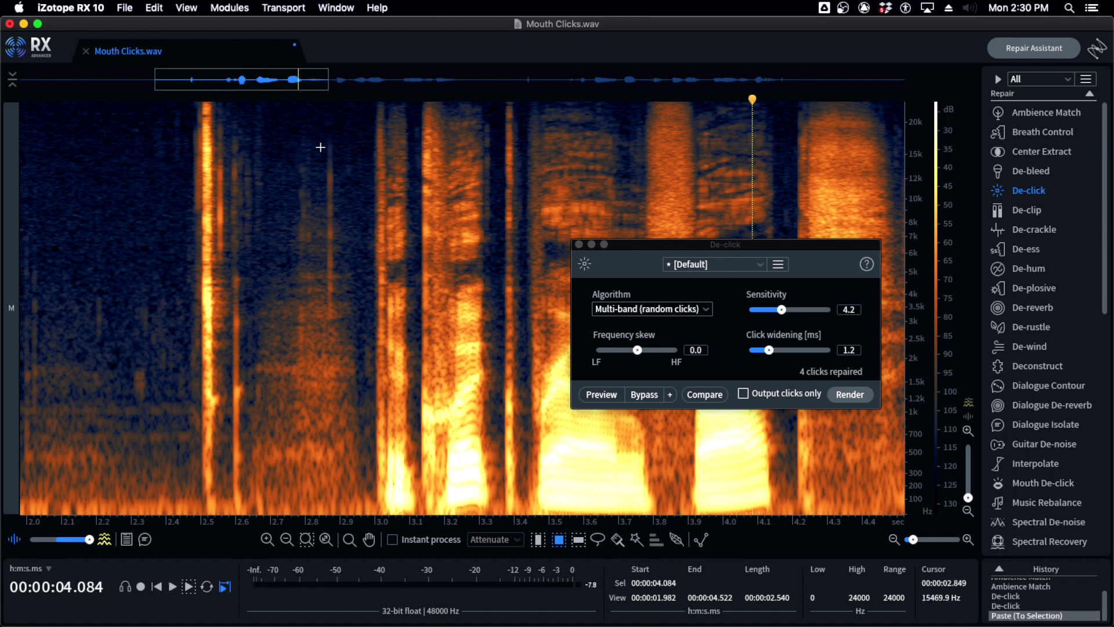
Render De-click on the click from about 2.82 to 2.94 s between 2.4 and 19.7 kHz, and close the module while playing the result
left_click_drag(314, 123, 354, 338)
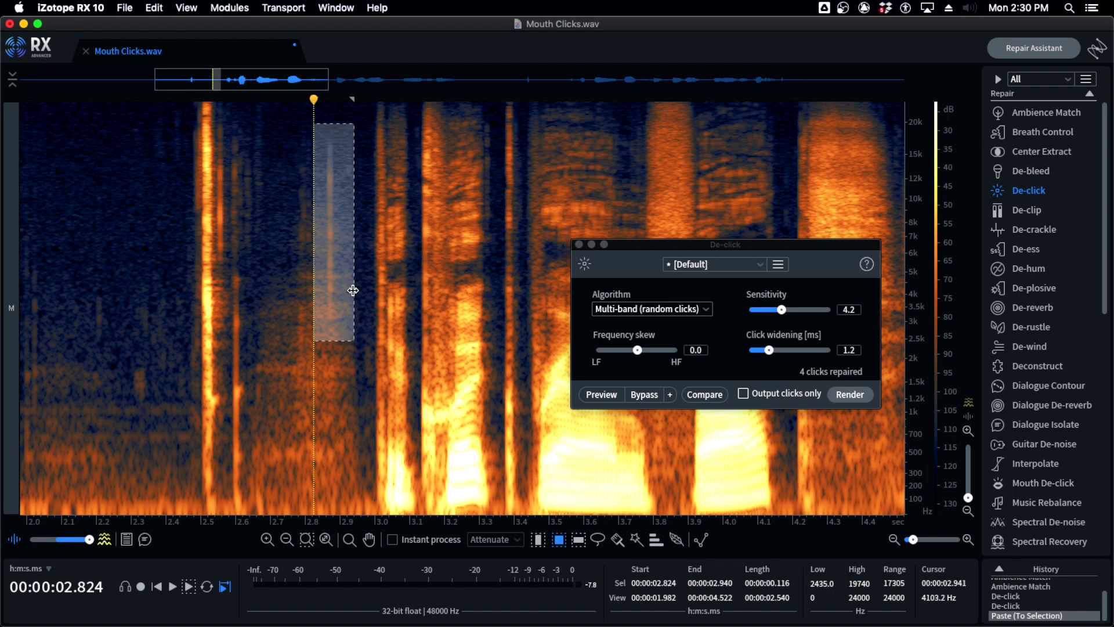
key("Return")
left_click(231, 222)
key("space")
left_click(182, 218)
left_click(181, 218)
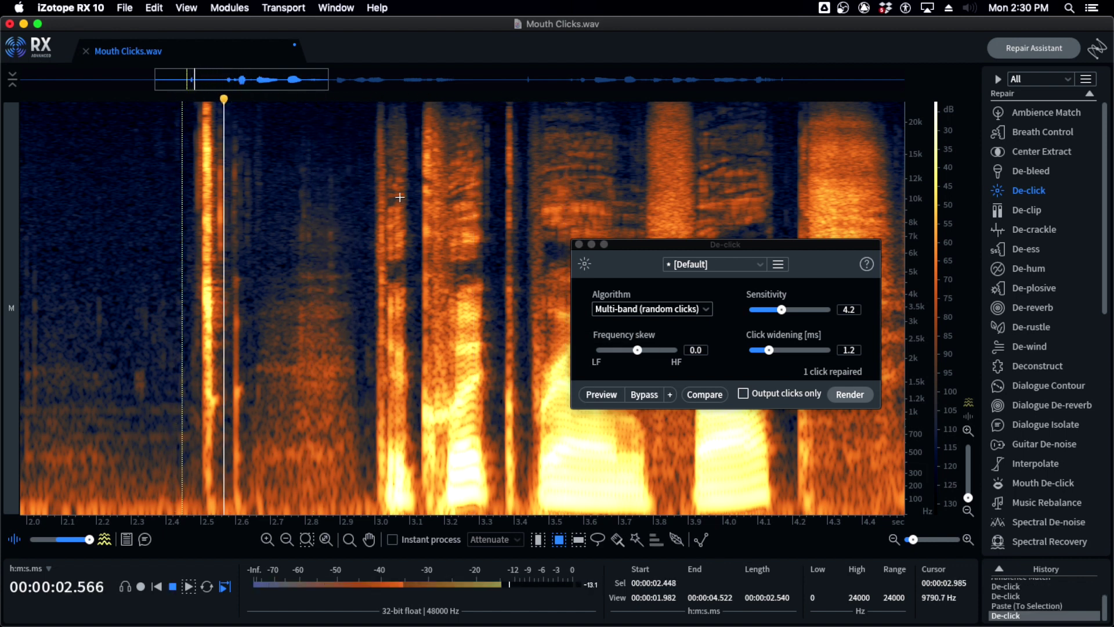
left_click(579, 245)
Listen on through the first phrase and examine the pause between about 6.6 and 7.4 s for mouth clicks
scroll(654, 282, "down", 3)
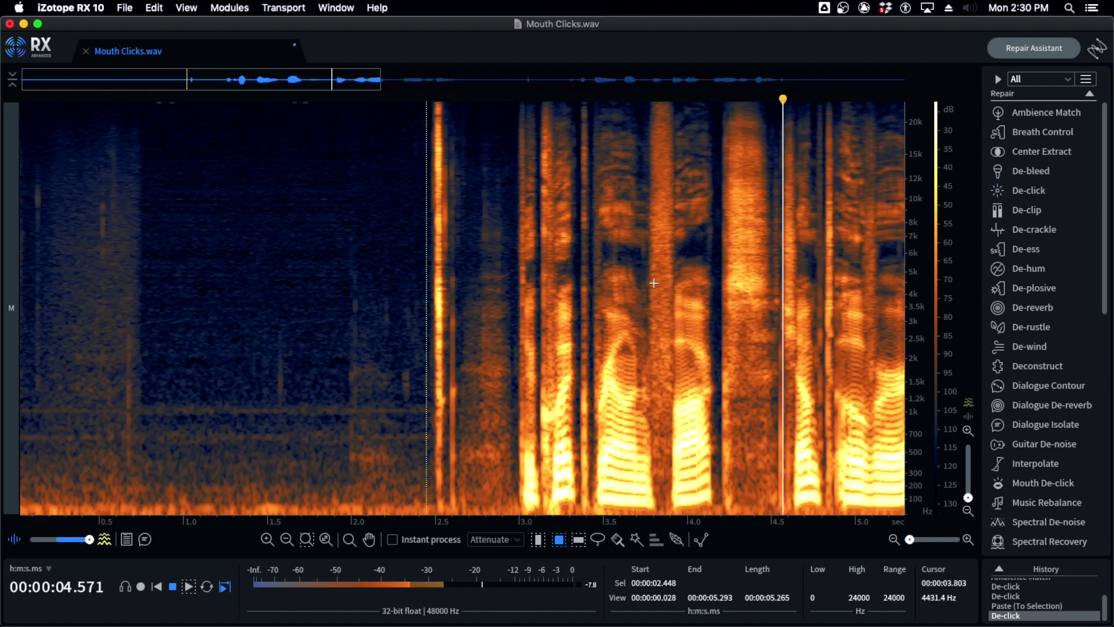
scroll(787, 323, "down", 2)
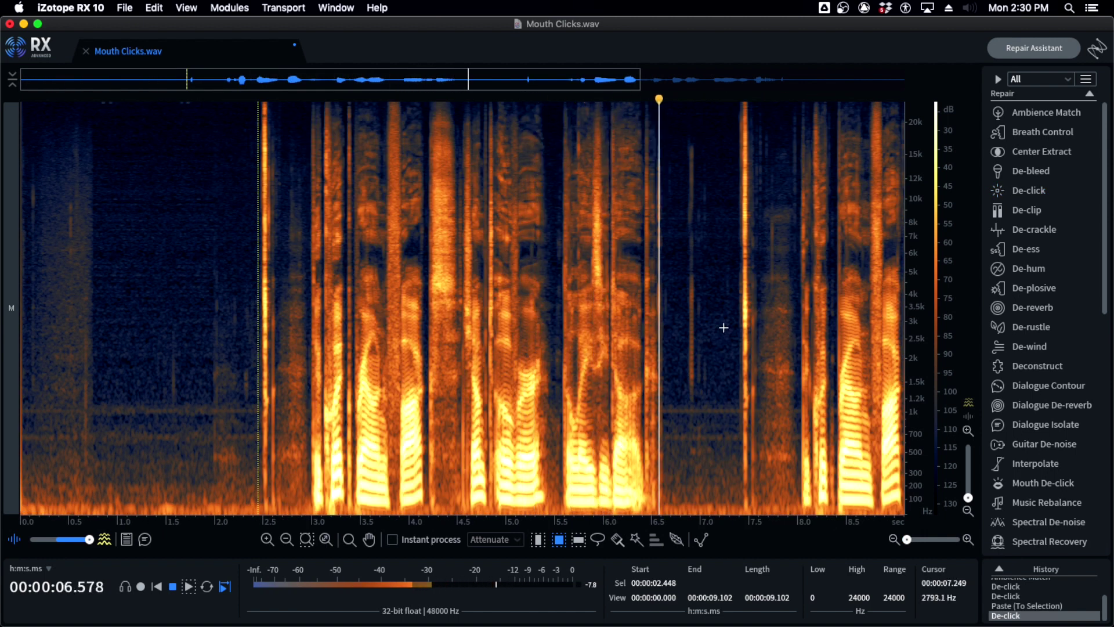
key("space")
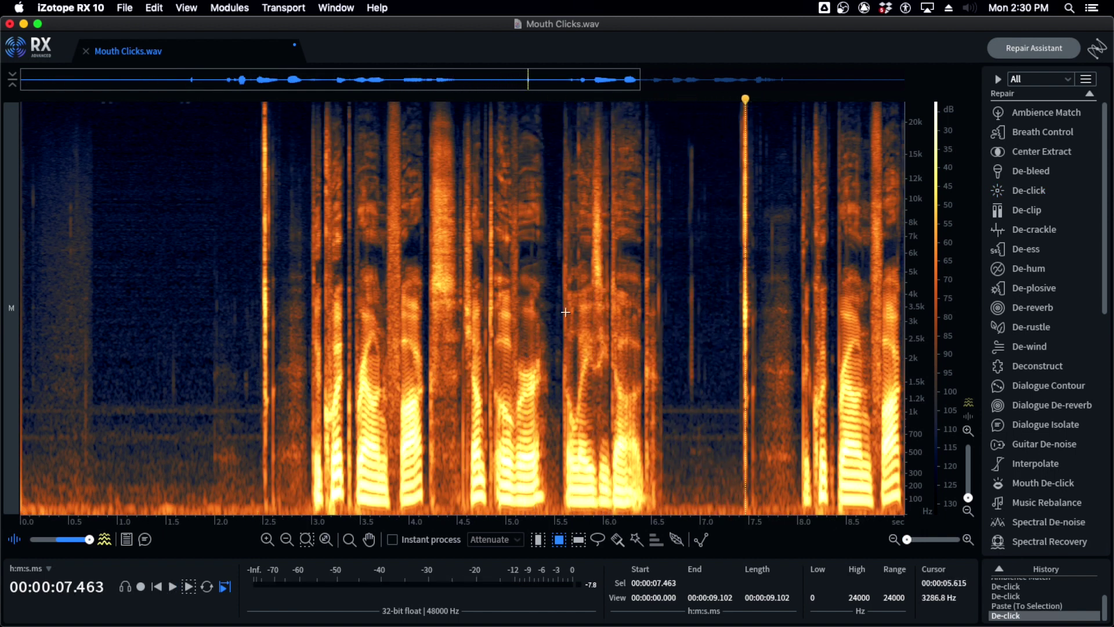
left_click(661, 305)
scroll(638, 279, "up", 10)
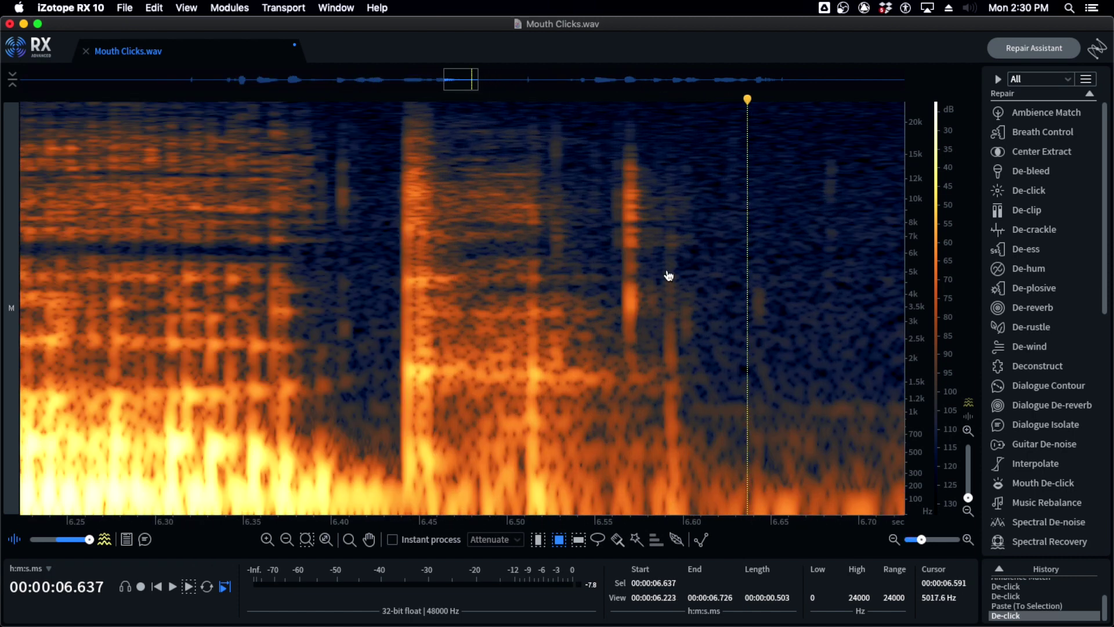
scroll(668, 276, "down", 2)
key("space")
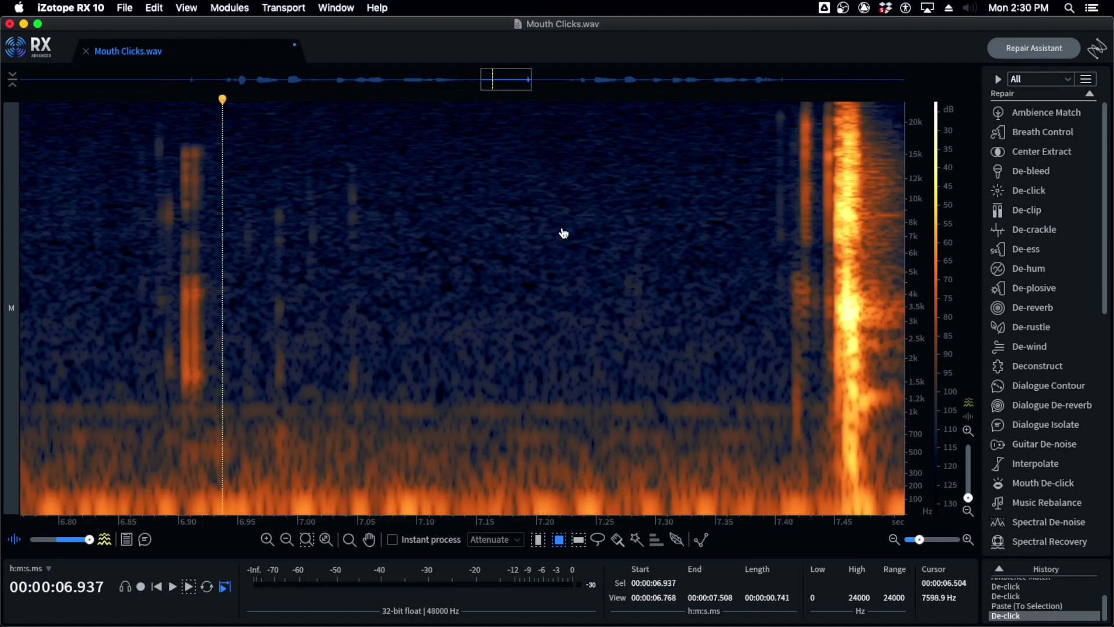
key("space")
scroll(561, 228, "down", 4)
scroll(339, 203, "up", 3)
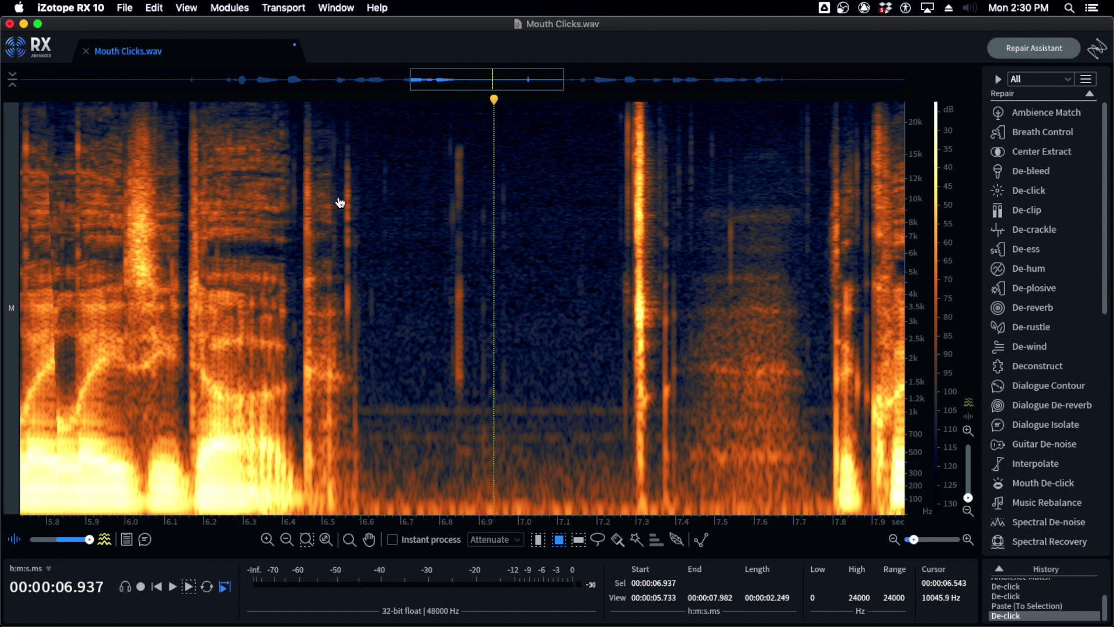
scroll(325, 200, "down", 4)
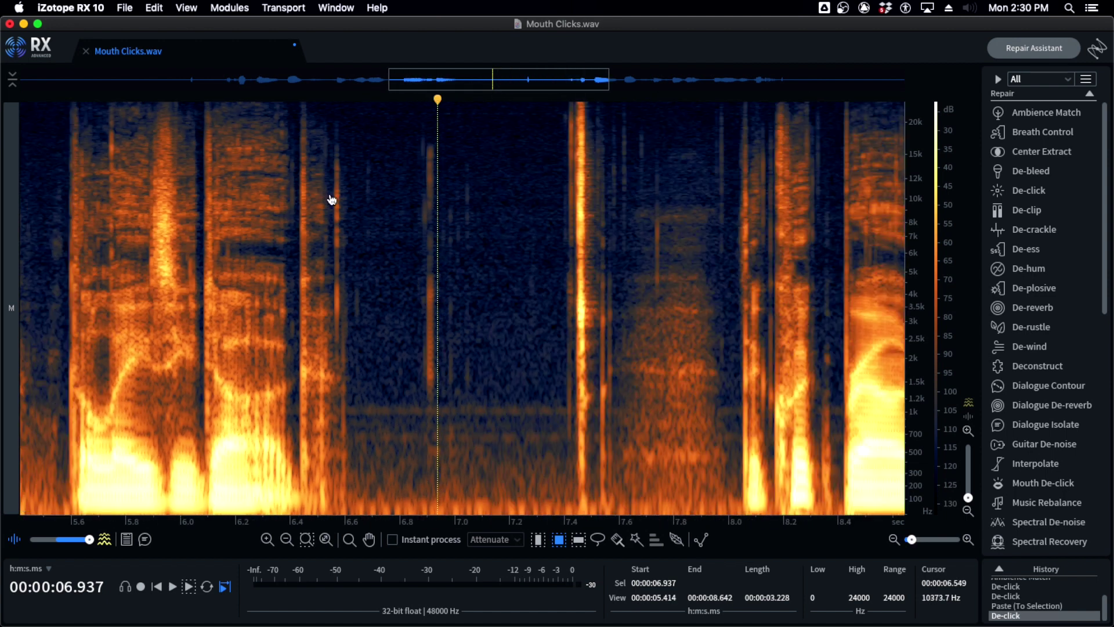
Render De-click on the click from about 6.54 to 6.60 s between 3.9 and 21.5 kHz, and play the result
scroll(334, 197, "up", 2)
left_click_drag(328, 131, 364, 137)
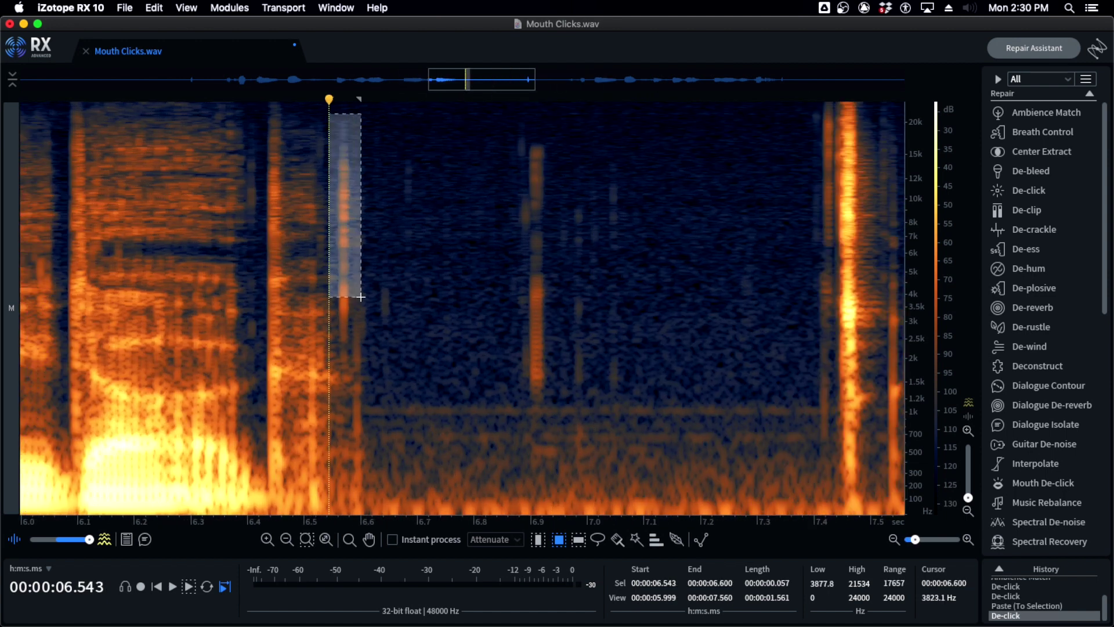
key("super+r")
left_click(201, 249)
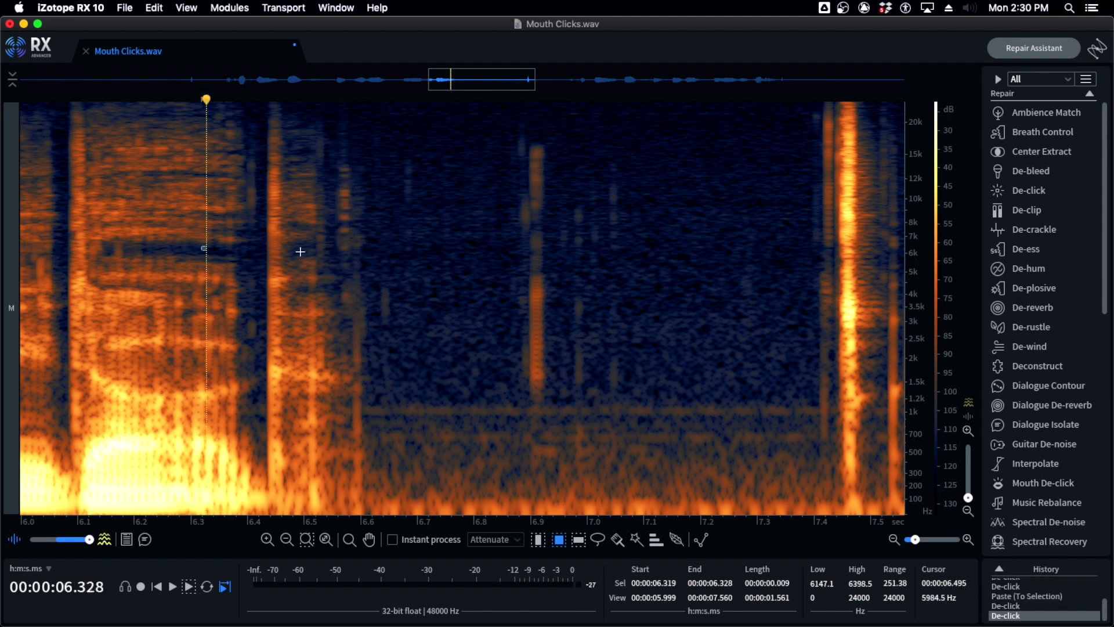
left_click(170, 229)
key("space")
left_click(202, 182)
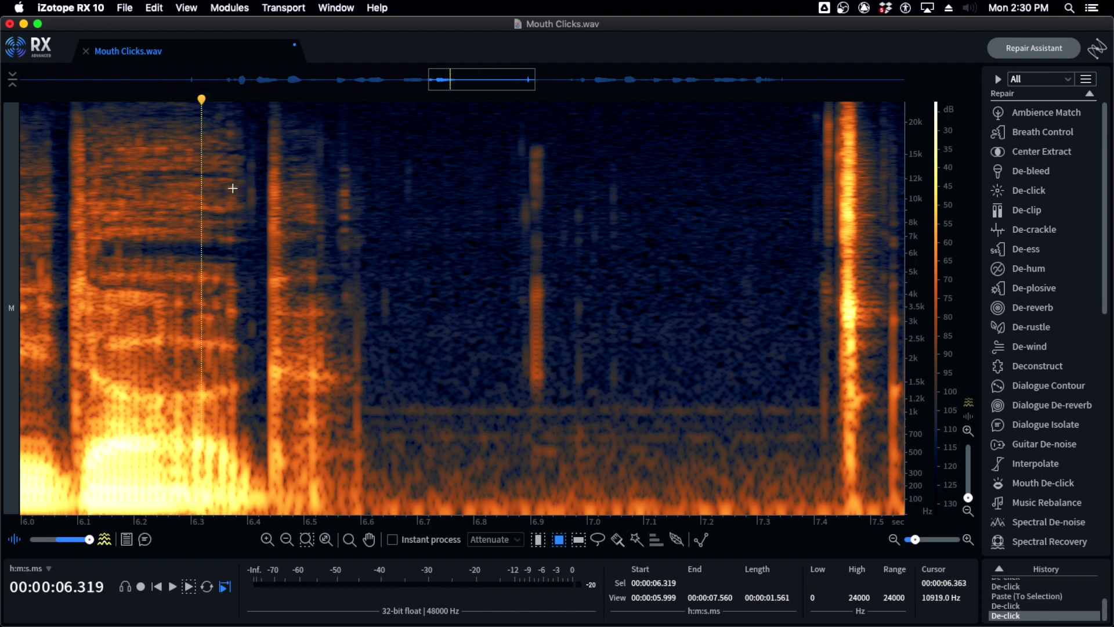
Render De-click again on the remaining click near 6.57 s and play the passage from about 6.35 s
left_click_drag(323, 147, 349, 148)
key("super+r")
left_click(292, 227)
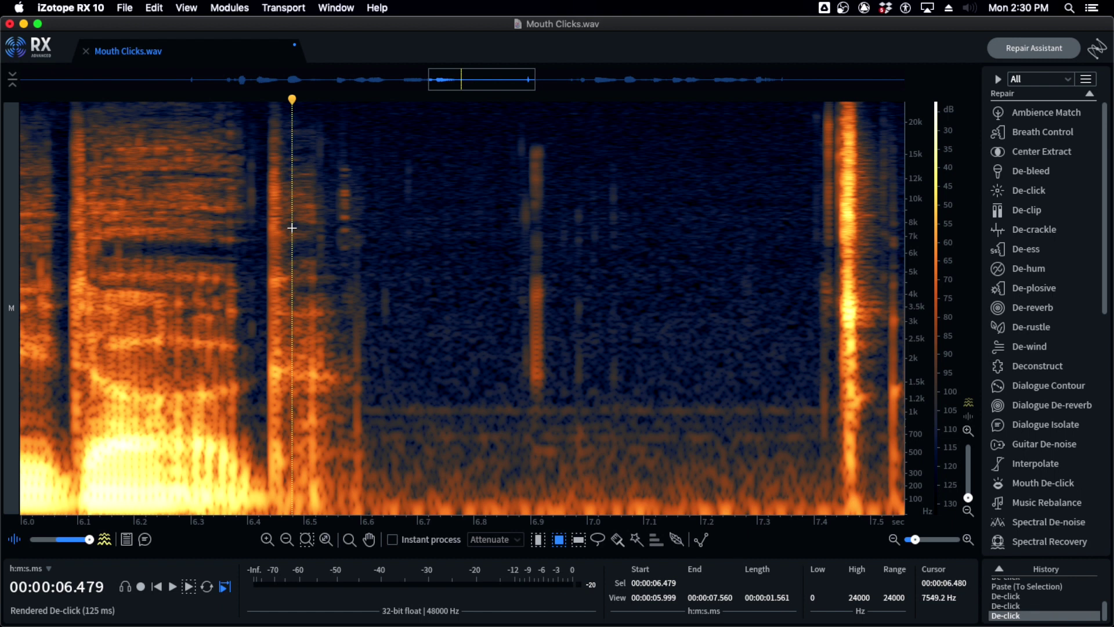
scroll(292, 229, "down", 3)
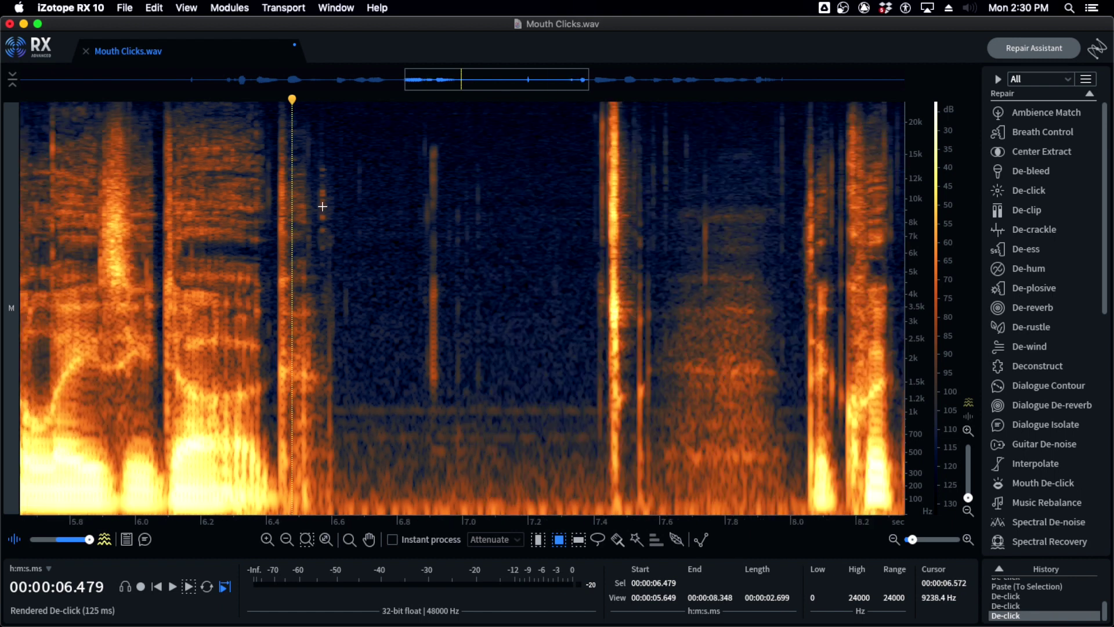
scroll(329, 149, "up", 3)
left_click_drag(302, 151, 332, 260)
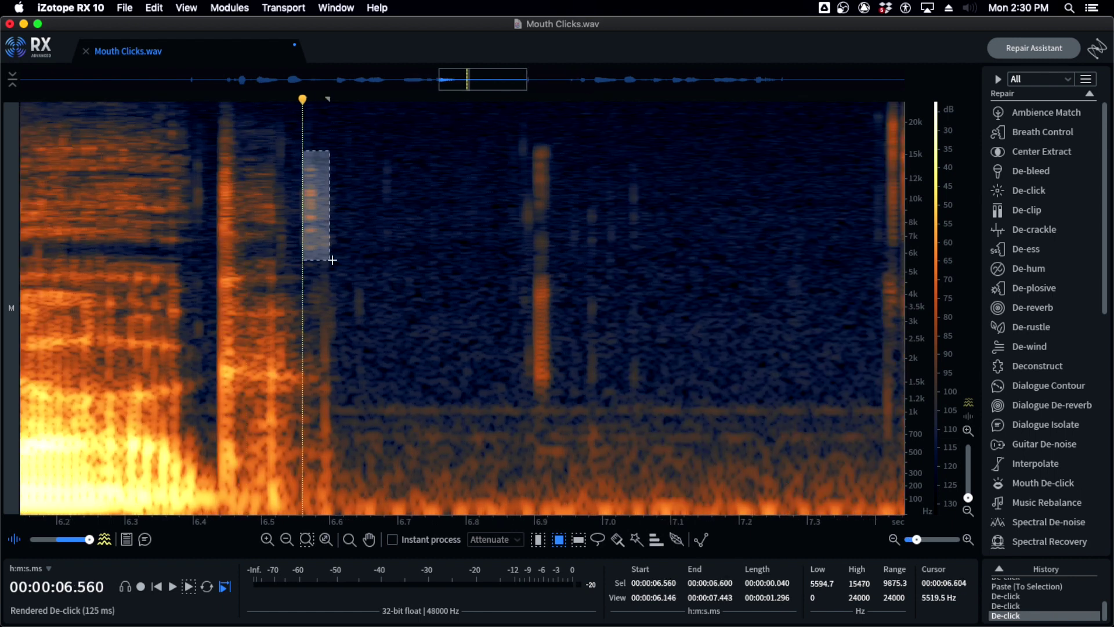
left_click(156, 181)
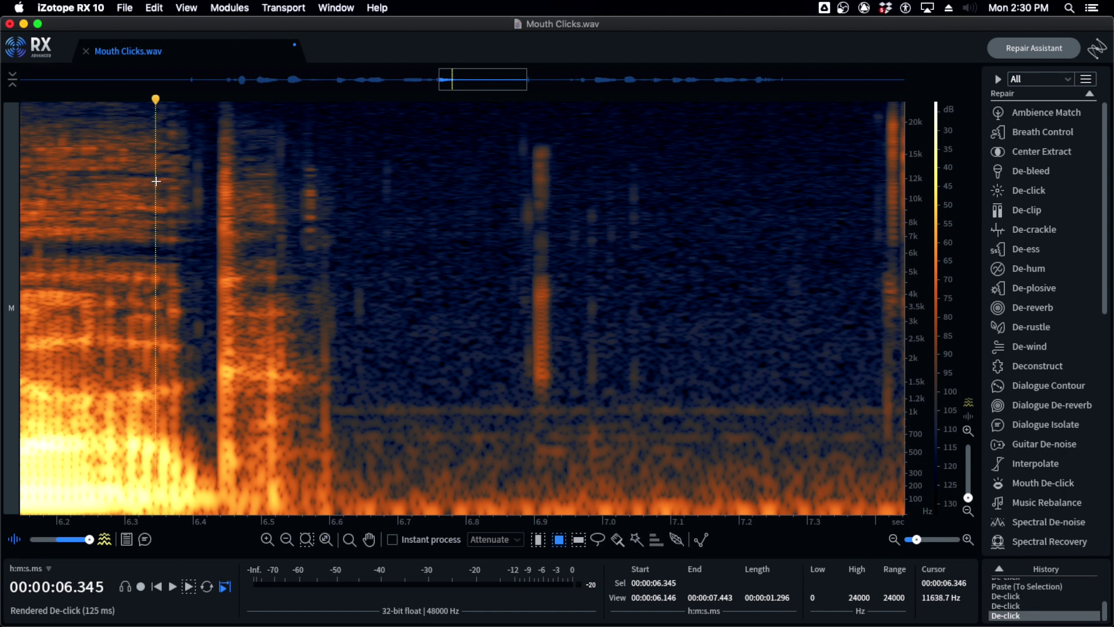
key("space")
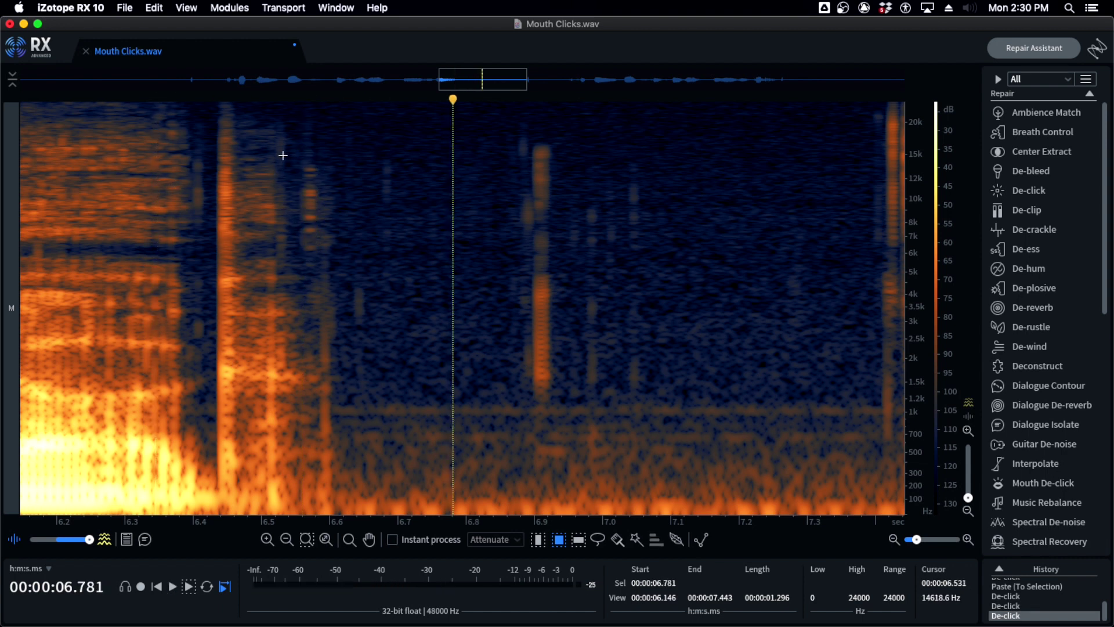
Apply Spectral Repair Attenuate to the click from about 6.56 to 6.59 s between 5.2 and 16.5 kHz, and play from 6.10 s
left_click_drag(300, 144, 326, 269)
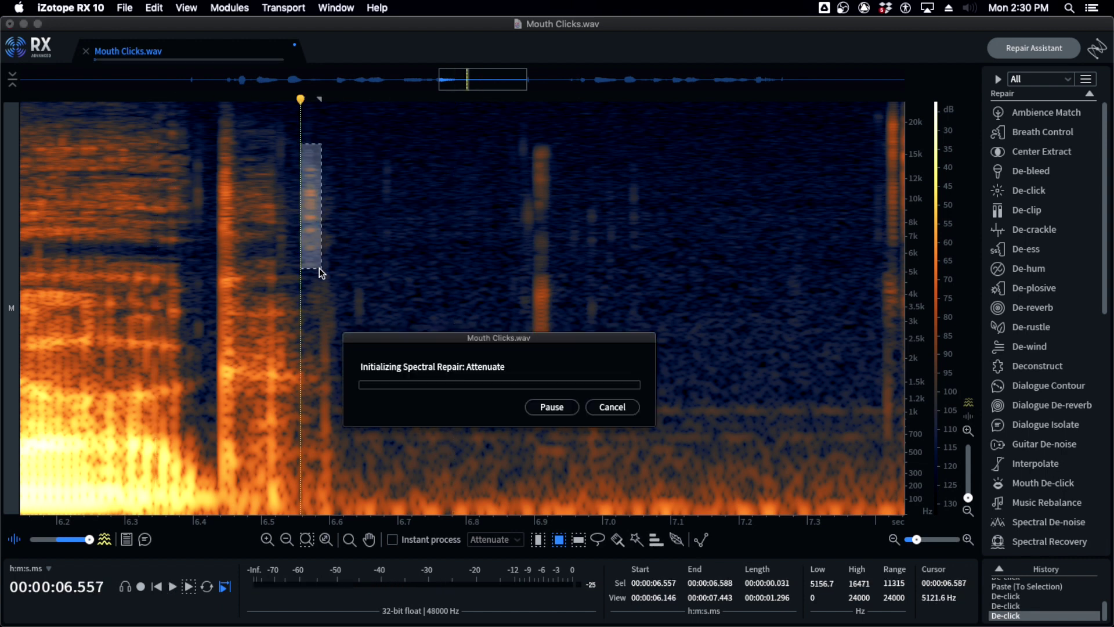
key("b")
left_click(129, 199)
scroll(116, 192, "down", 2)
left_click(58, 177)
key("space")
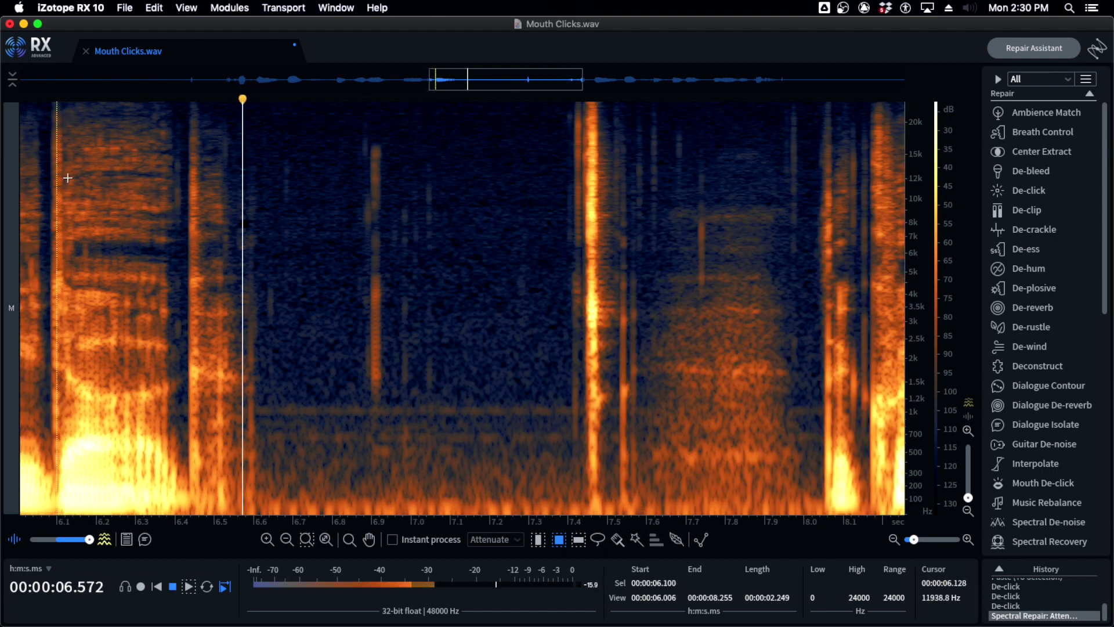
Render De-click from about 6.64 to 6.81 s above 1.9 kHz, and De-crackle from about 6.55 to 6.79 s above 1.8 kHz
left_click_drag(269, 138, 339, 361)
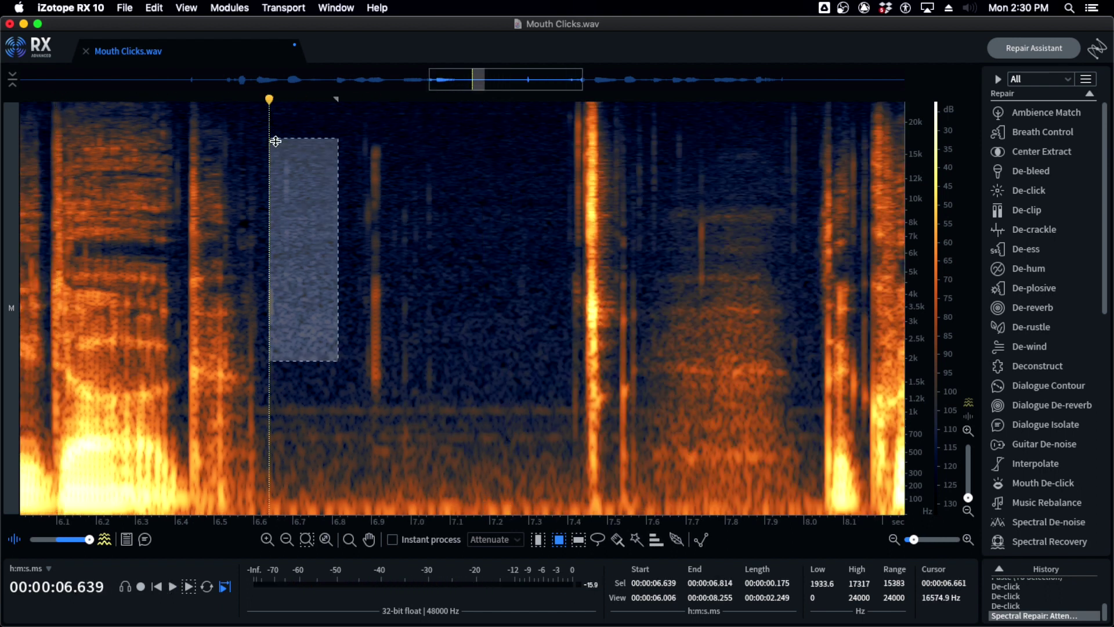
key("d")
left_click(177, 188)
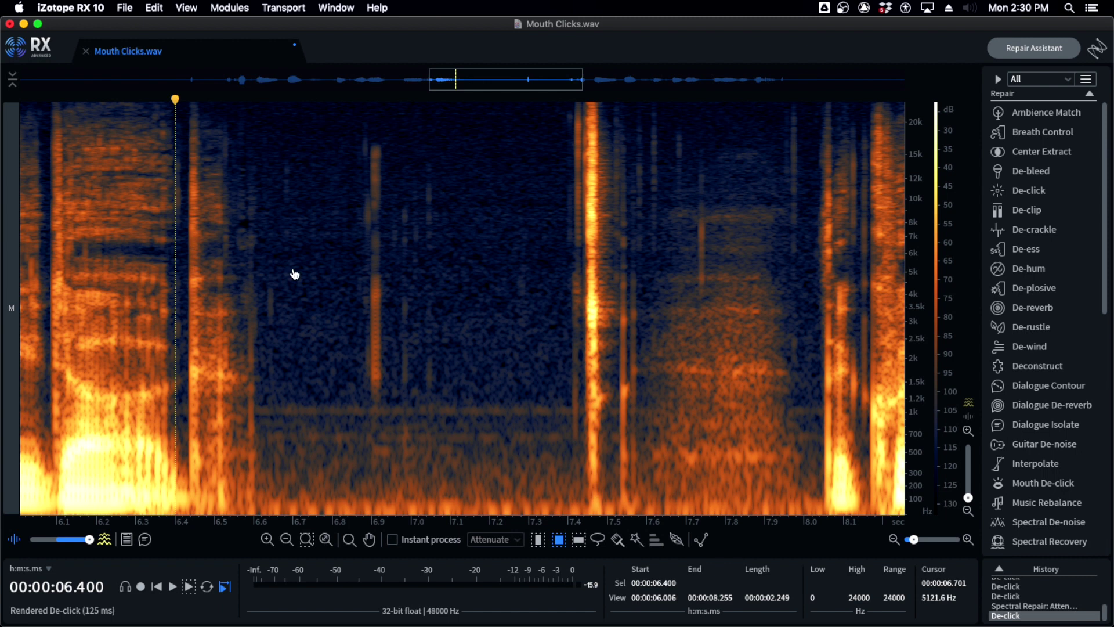
scroll(295, 274, "up", 2)
left_click_drag(189, 122, 357, 367)
key("Return")
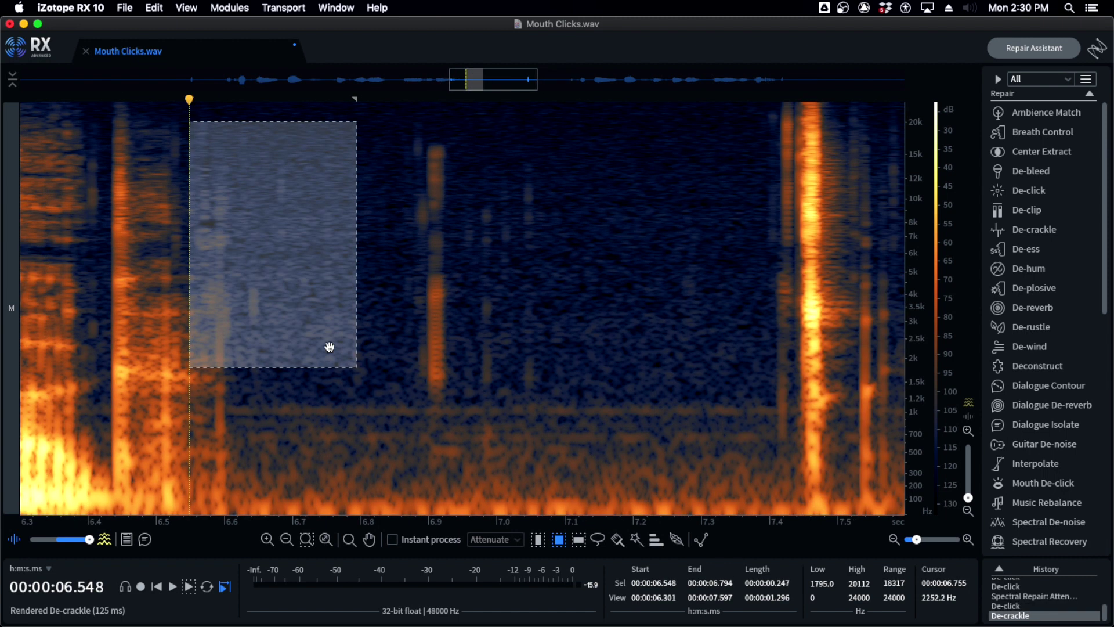
Copy the clean room tone from about 6.73 to 6.80 s between 2.1 and 5.9 kHz and paste it at about 6.63 s
left_click(326, 255)
left_click_drag(311, 254, 361, 348)
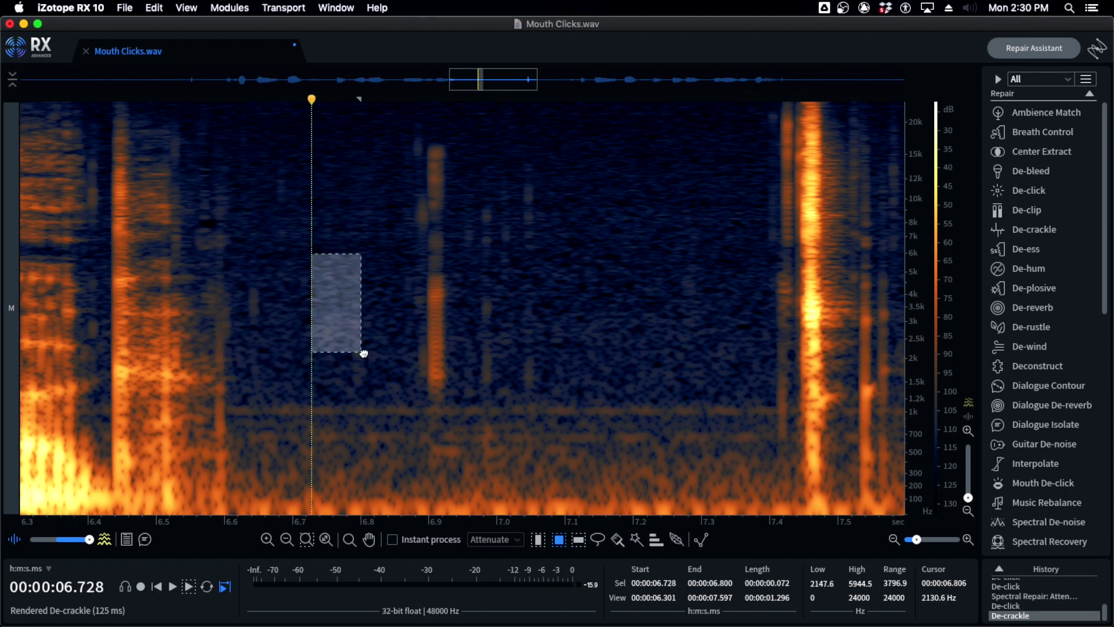
left_click_drag(244, 253, 298, 351)
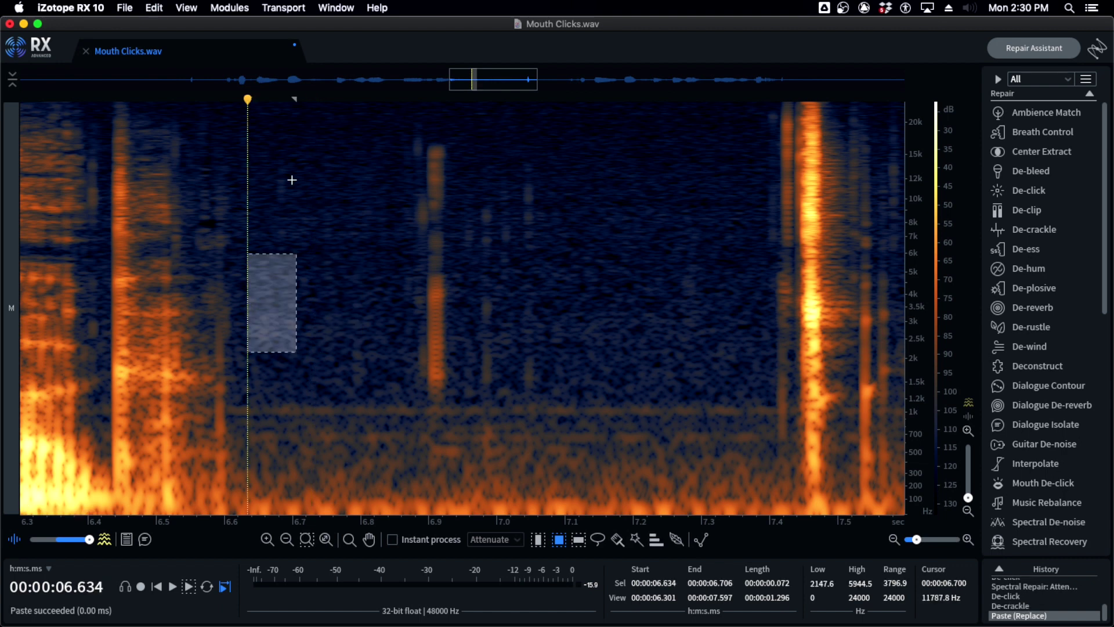
Copy about 75 ms of room tone between 7.9 and 16.7 kHz, paste it at about 6.67 s, and play the result
left_click_drag(317, 142, 370, 201)
key("cmd+v")
left_click(271, 177)
key("cmd+v")
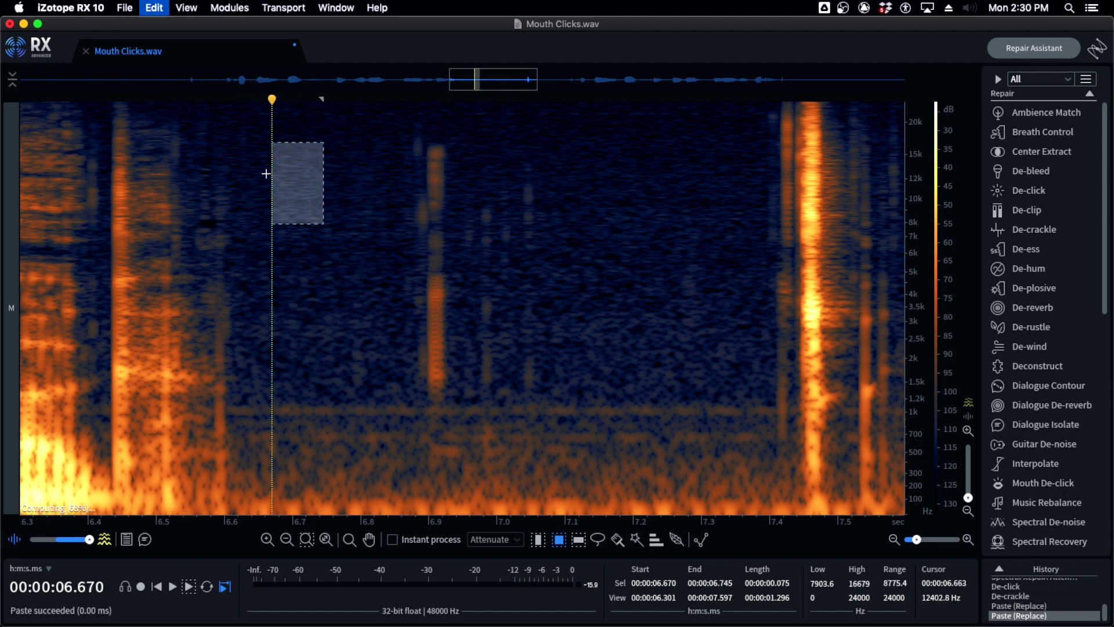
left_click(206, 169)
key("space")
scroll(452, 215, "down", 3)
key("space")
Paste room tone copied from about 7.10 to 7.35 s between 1.2 and 18.4 kHz over the click near 6.9 s, and play the result
left_click_drag(517, 131, 613, 396)
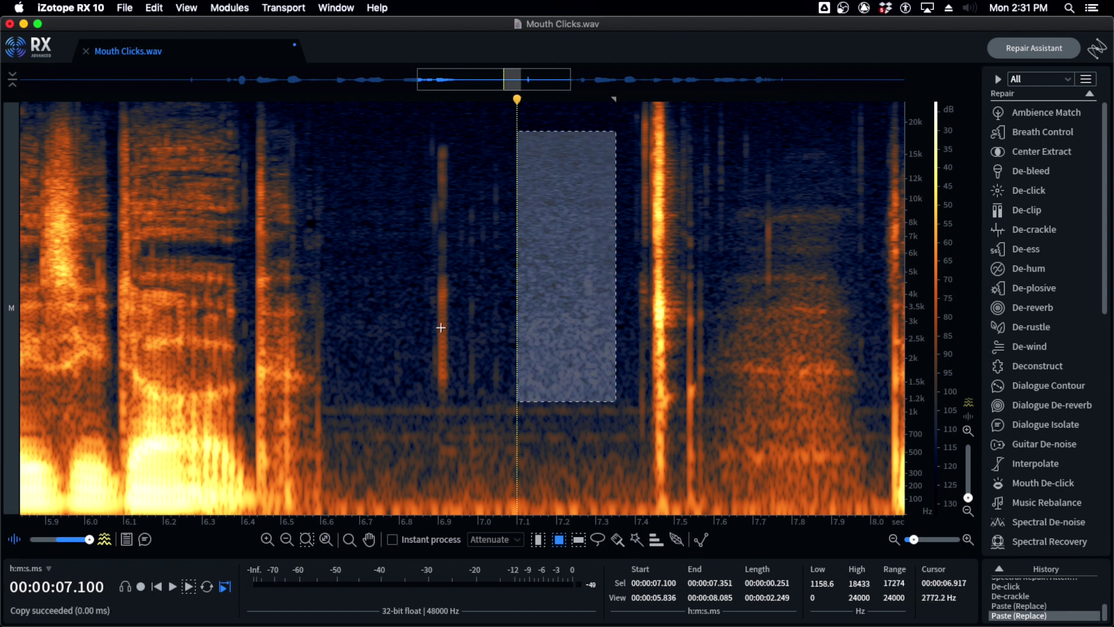
left_click(422, 314)
key("cmd+v")
left_click(391, 303)
left_click(253, 256)
key("space")
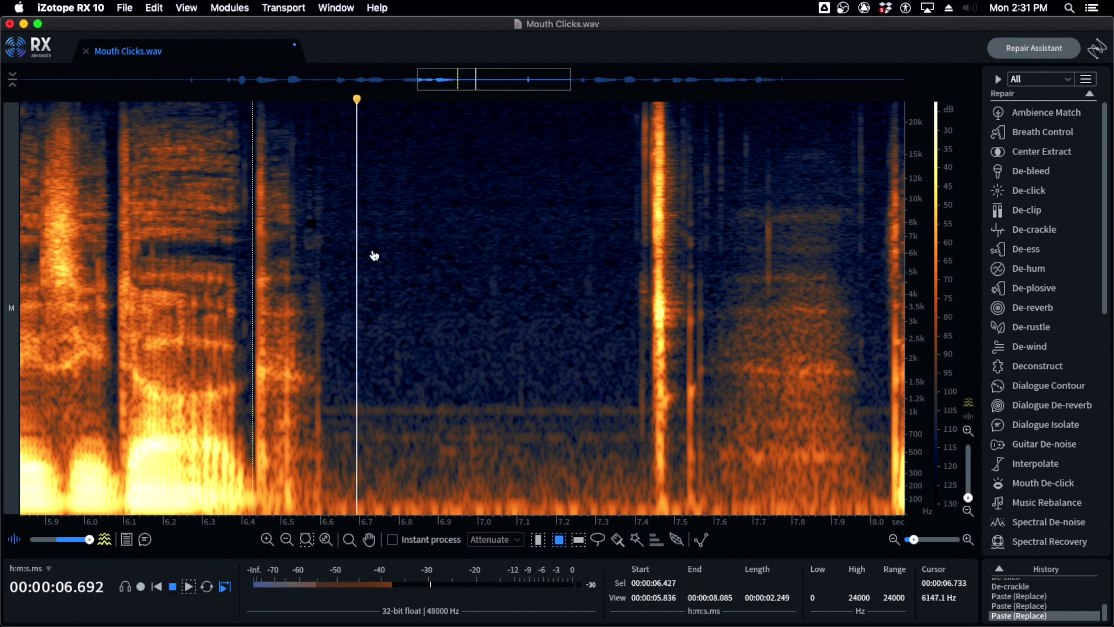
scroll(536, 286, "down", 4)
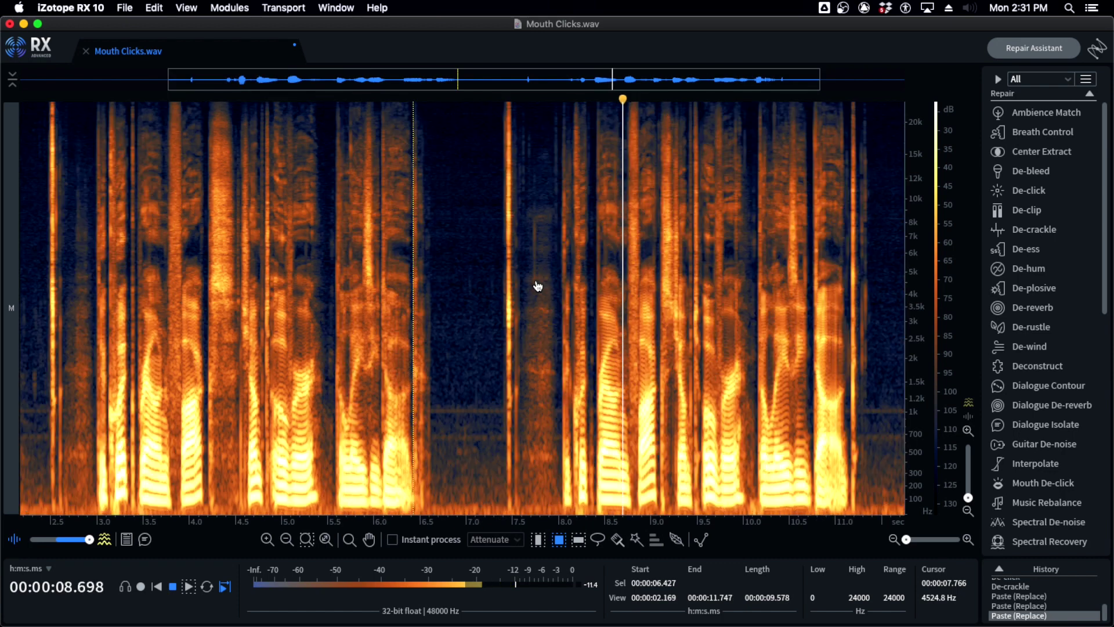
scroll(538, 286, "up", 2)
left_click(510, 273)
key("space")
Paste room tone copied from about 6.98 to 7.23 s into a selection from about 7.39 to 7.59 s above 200 Hz, and play the result
scroll(293, 284, "down", 2)
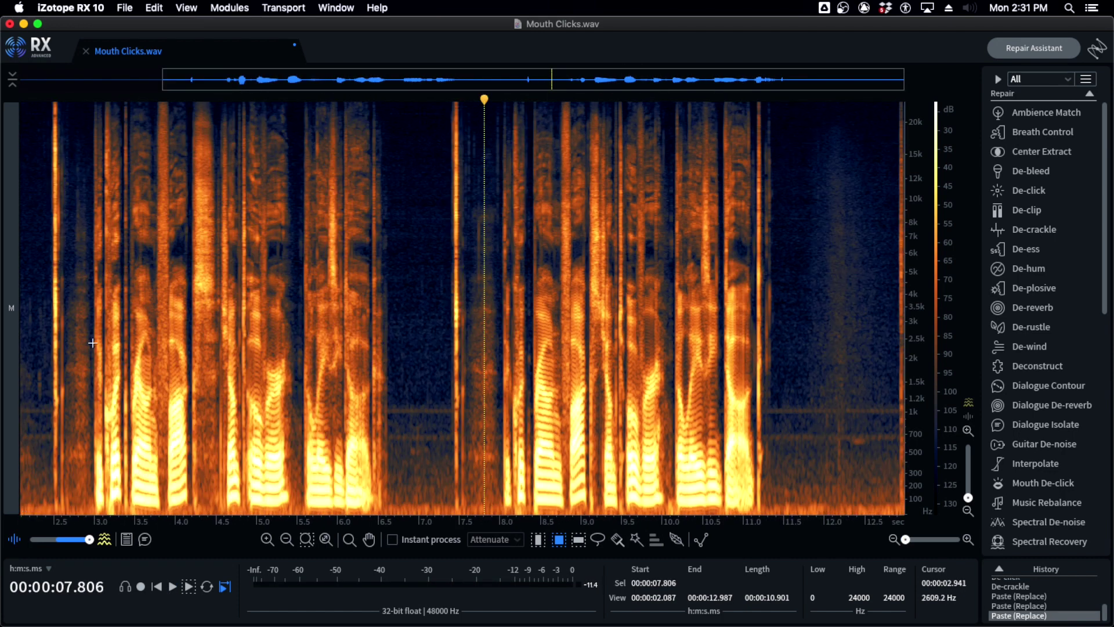
scroll(477, 285, "up", 2)
scroll(240, 253, "up", 2)
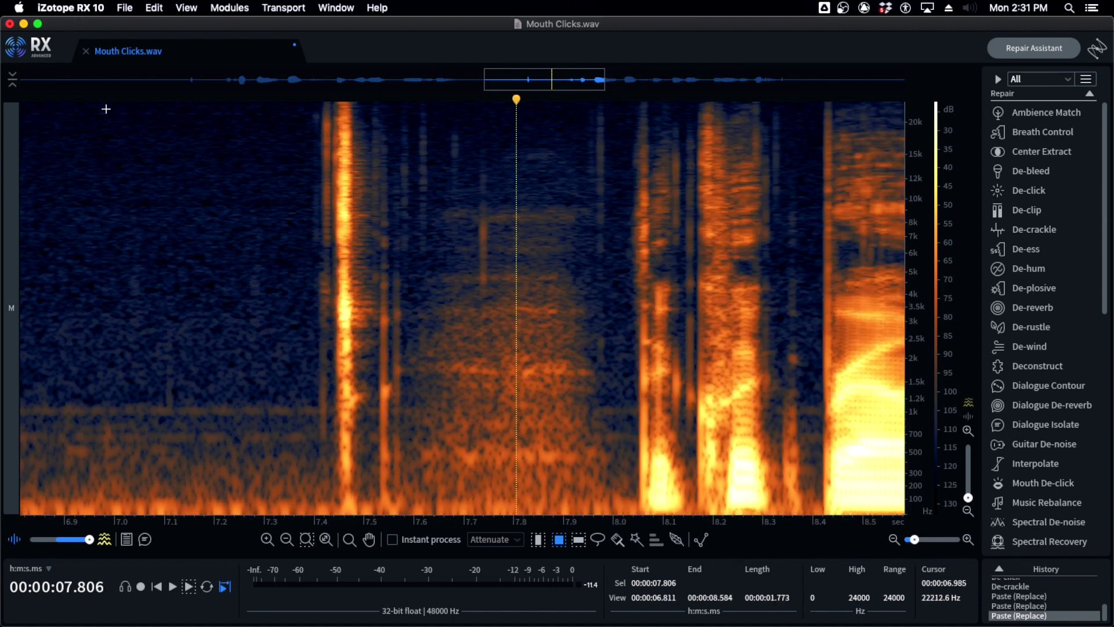
left_click_drag(106, 105, 227, 496)
left_click_drag(408, 486, 307, 99)
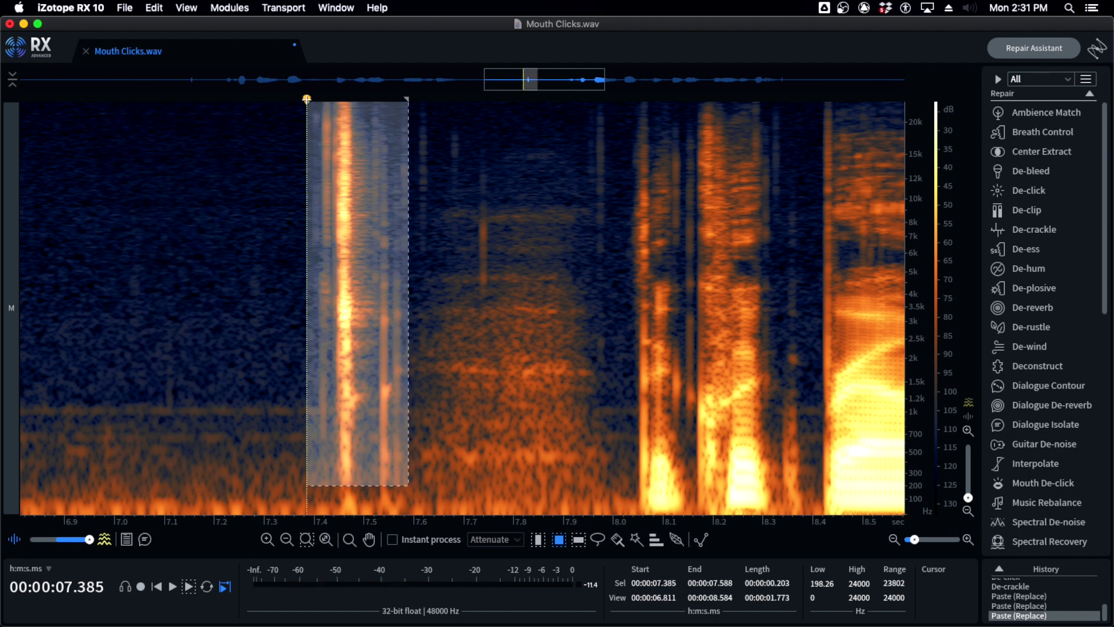
key("super+v")
left_click(146, 460)
key("space")
left_click(227, 433)
scroll(346, 398, "down", 3)
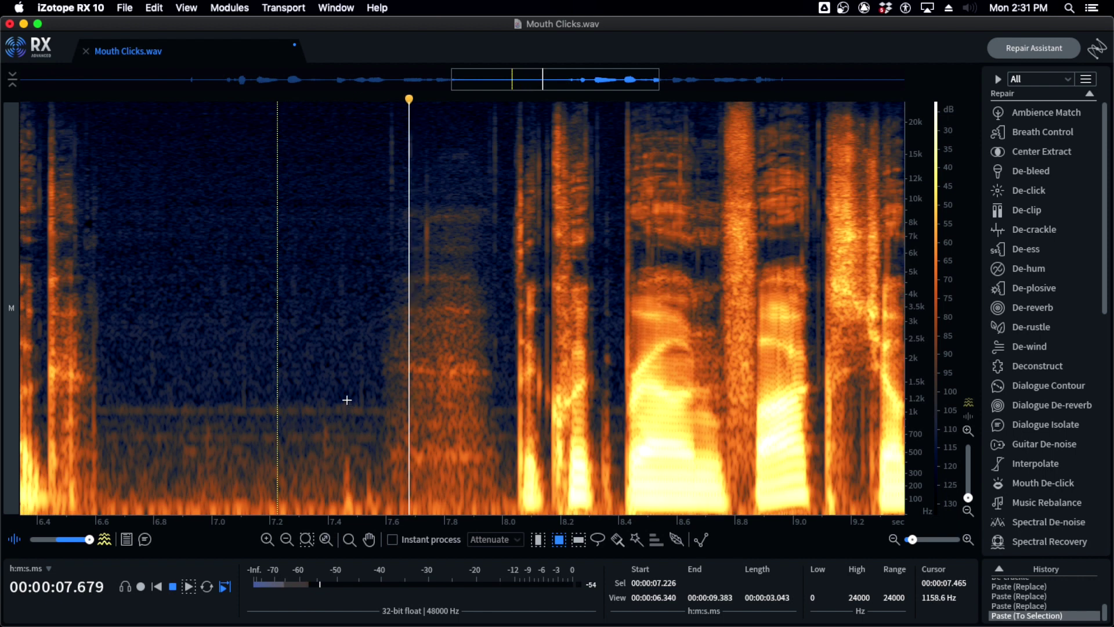
Paste the copied room tone into a selection from about 7.40 to 7.58 s between 19 and 652 Hz, and play the result
left_click_drag(329, 438, 382, 517)
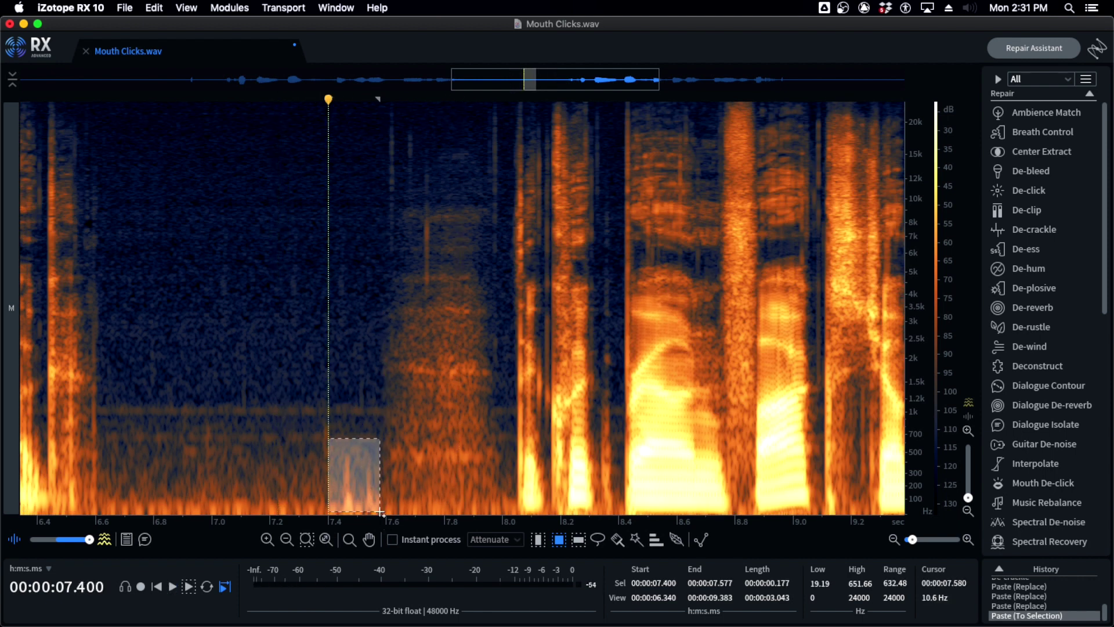
key("super+v")
left_click(277, 435)
key("space")
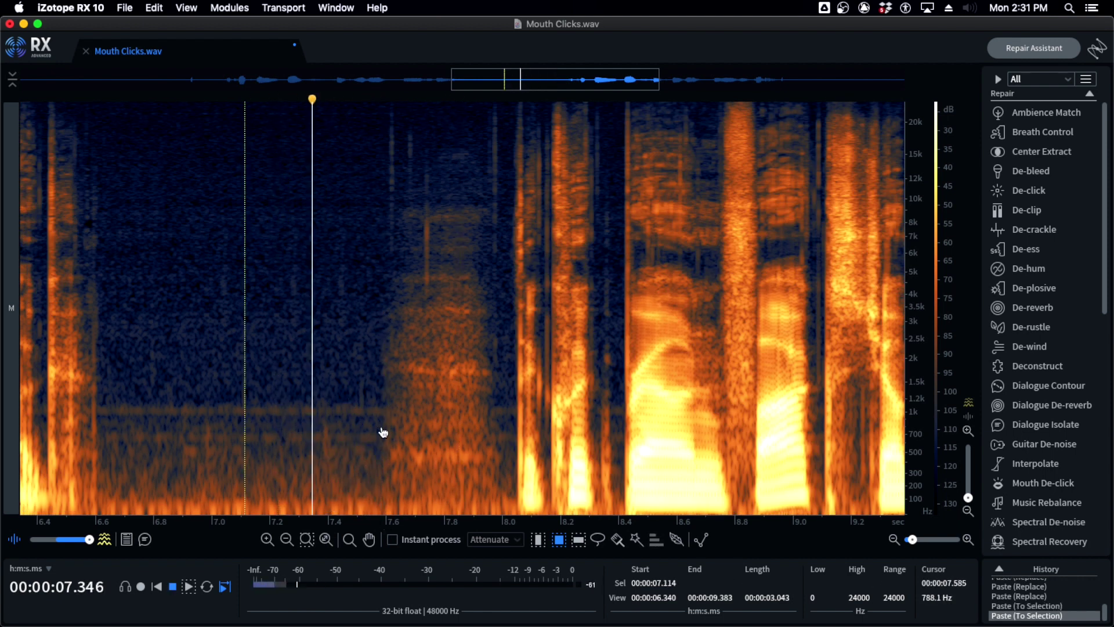
scroll(386, 175, "up", 2)
key("space")
Apply De-click to the breath's upper part from about 7.55 to 7.83 s, between 3.85 and 23 kHz
left_click_drag(364, 106, 506, 298)
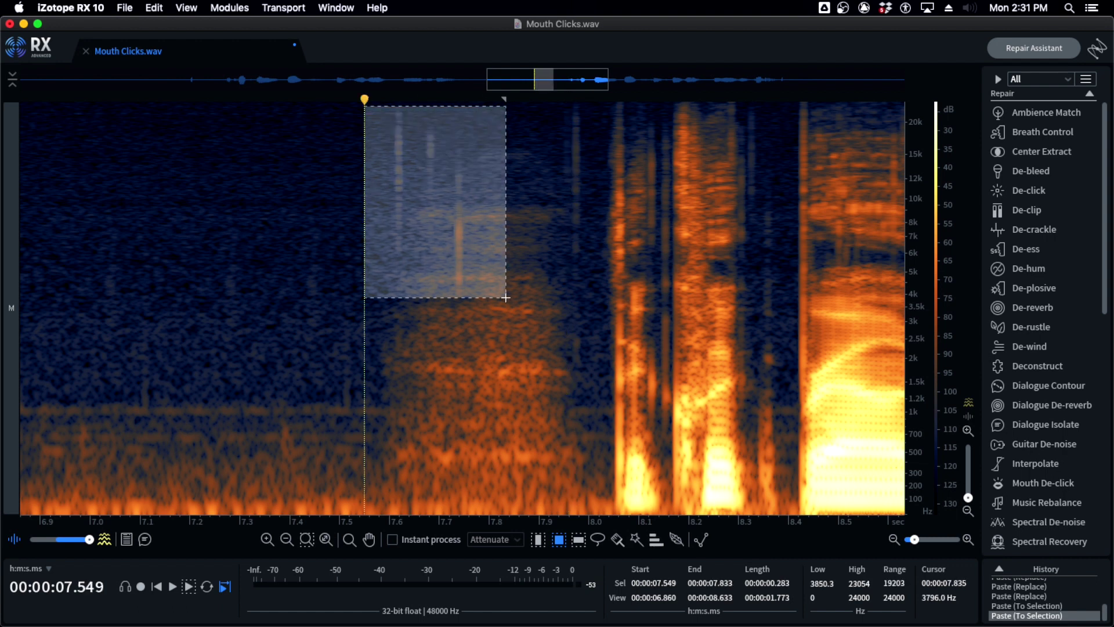
key("super+r")
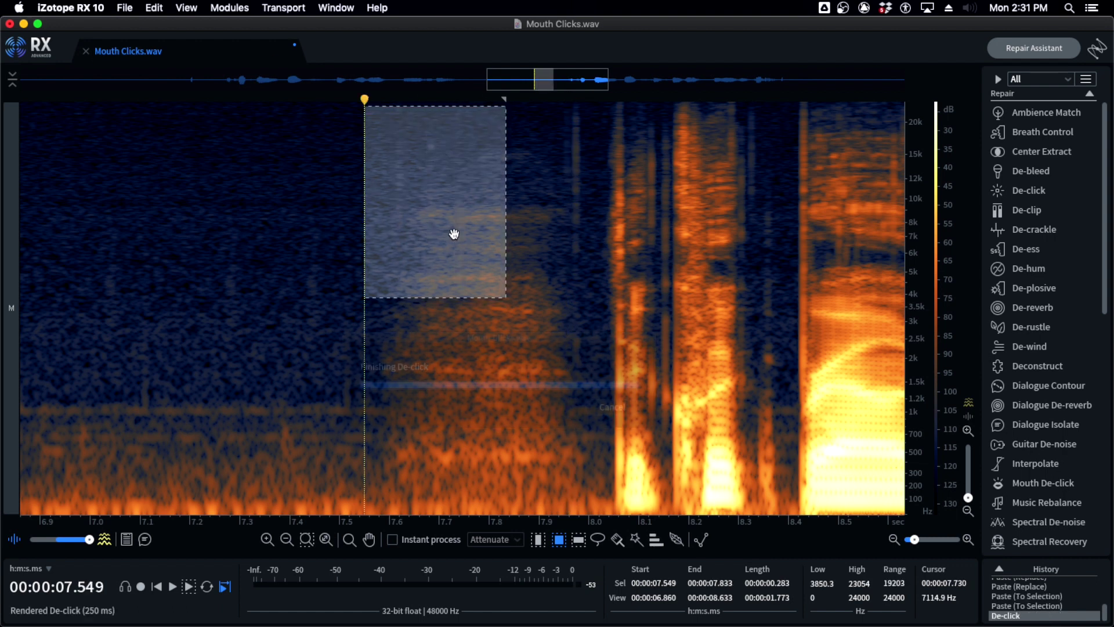
left_click(310, 187)
Apply De-click to the high-frequency click just before 8.0 s, and play the repaired passage from about 7.23 s
left_click_drag(546, 104, 593, 250)
key("super+r")
left_click(202, 221)
scroll(363, 219, "down", 1)
key("space")
scroll(363, 218, "down", 2)
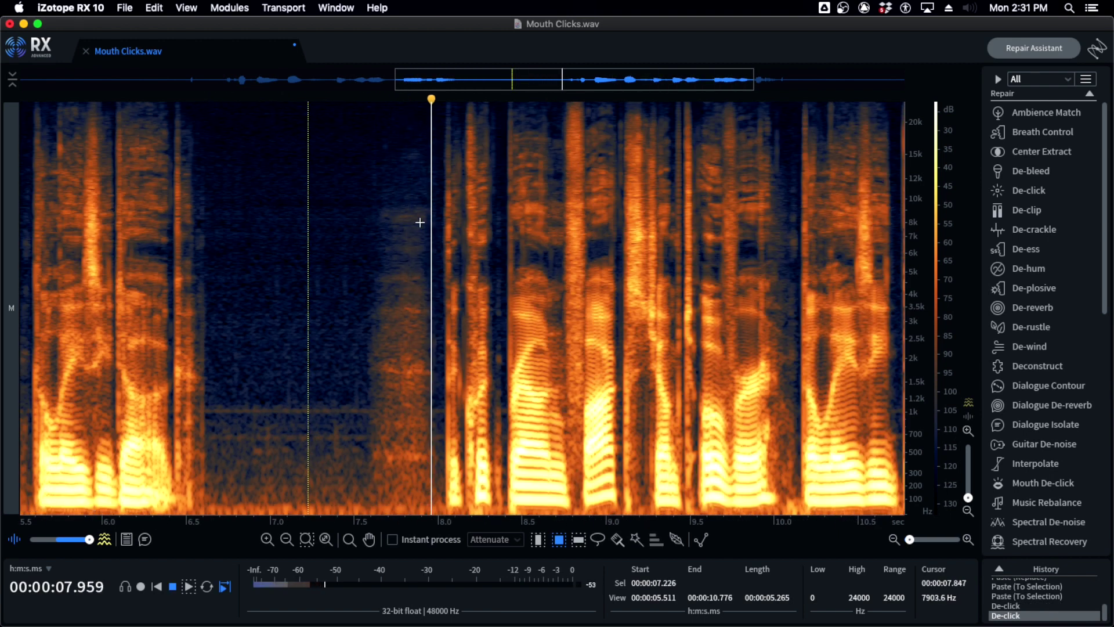
scroll(550, 256, "down", 1)
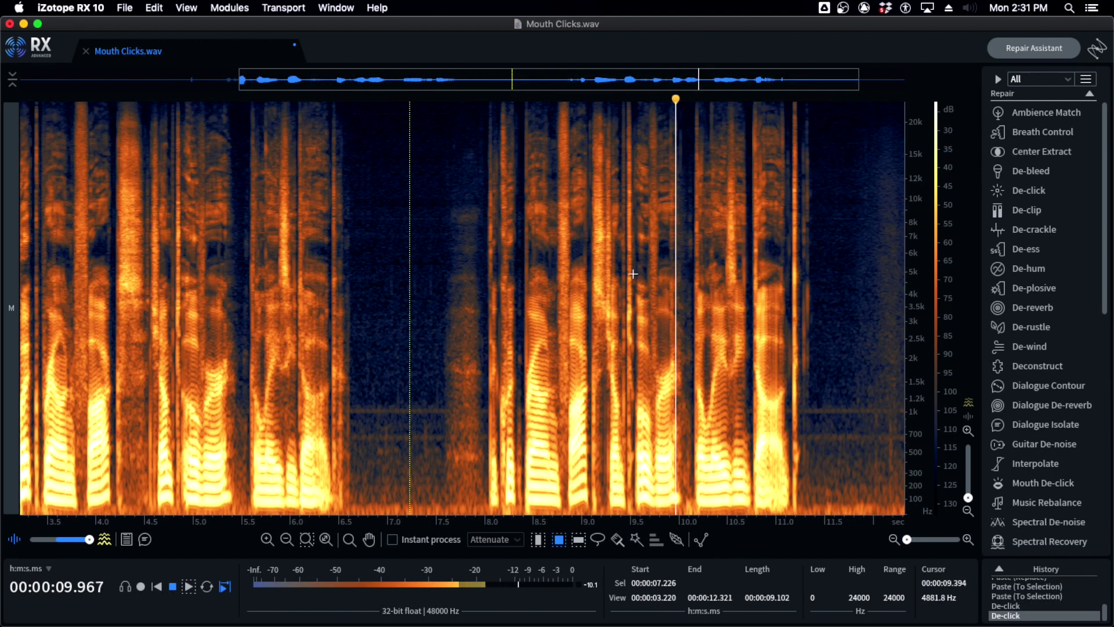
key("space")
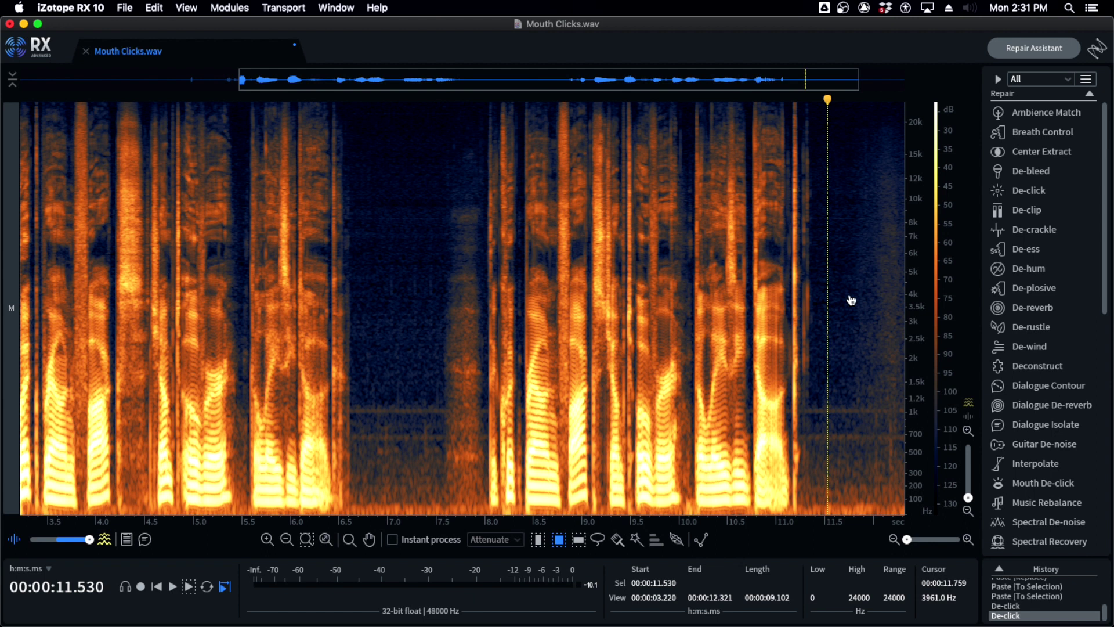
Copy room tone from about 11.55 to 11.70 s between 1.25 and 21.9 kHz and paste it over the clicks near 11.3 s
scroll(850, 293, "down", 1)
scroll(819, 282, "up", 4)
left_click_drag(633, 121, 549, 406)
left_click_drag(717, 111, 805, 396)
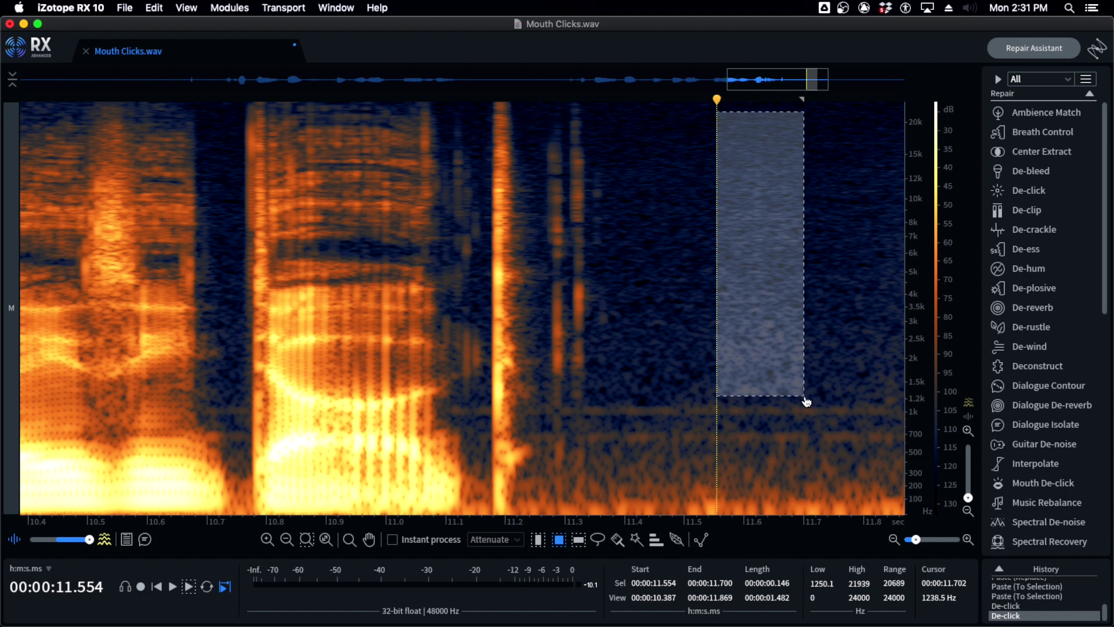
left_click(541, 277)
key("super+v")
left_click(495, 301)
Copy room tone from about 11.50 to 11.59 s between 209 Hz and 1.4 kHz, paste it at about 11.28 s, and play the result
left_click_drag(684, 387, 741, 484)
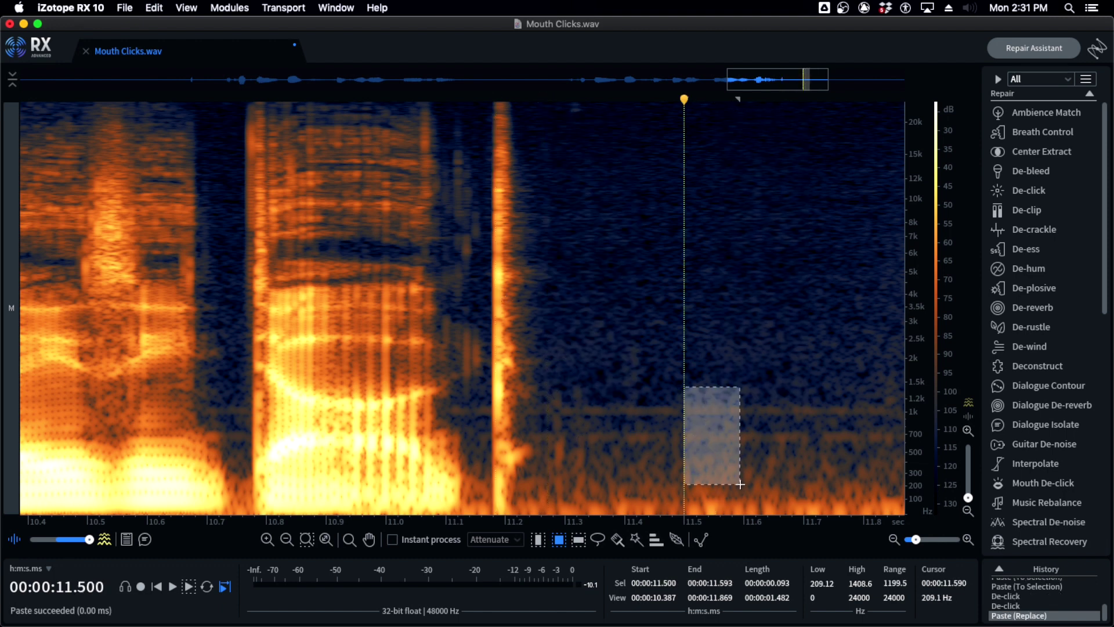
left_click(555, 440)
key("super+v")
left_click(373, 304)
scroll(373, 304, "down", 3)
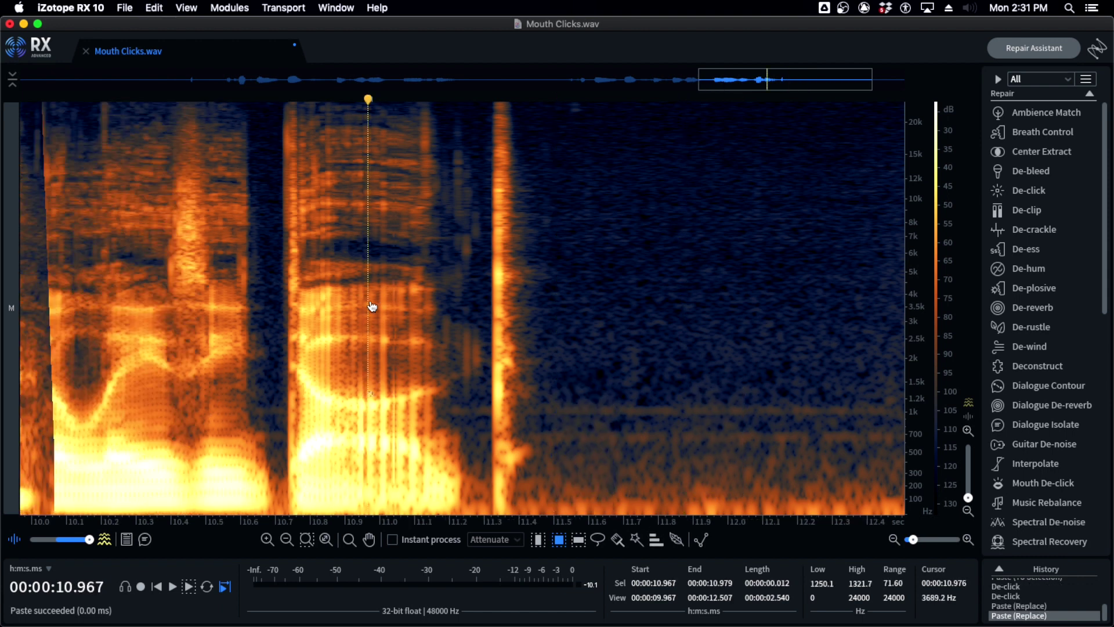
key("space")
scroll(298, 273, "down", 3)
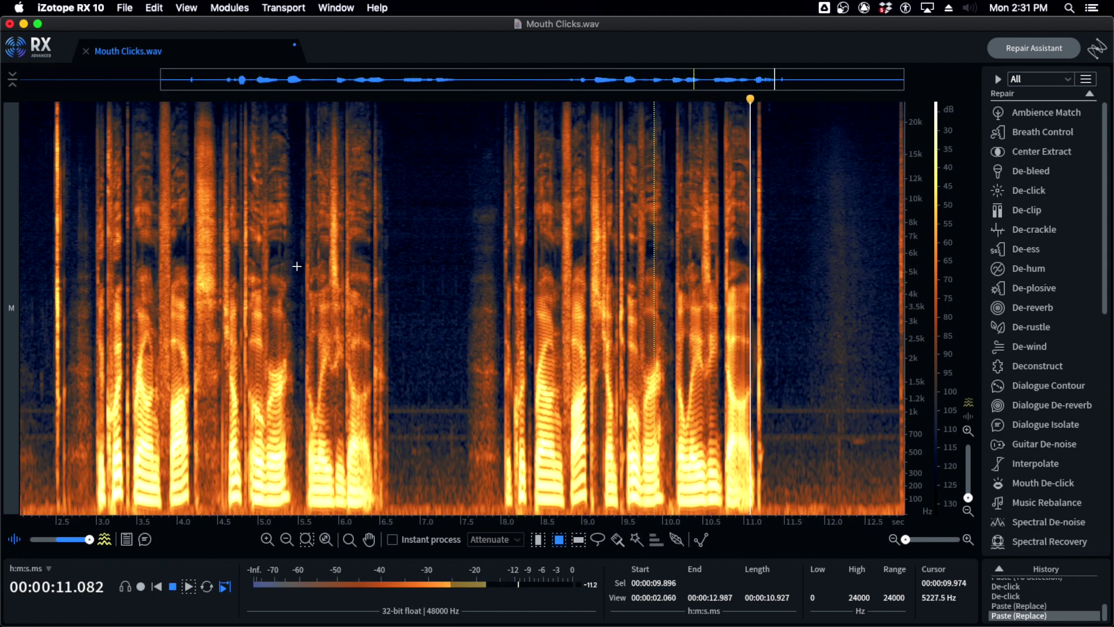
Play the first phrase from about 2.92 s to check for remaining mouth clicks
left_click_drag(309, 287, 303, 290)
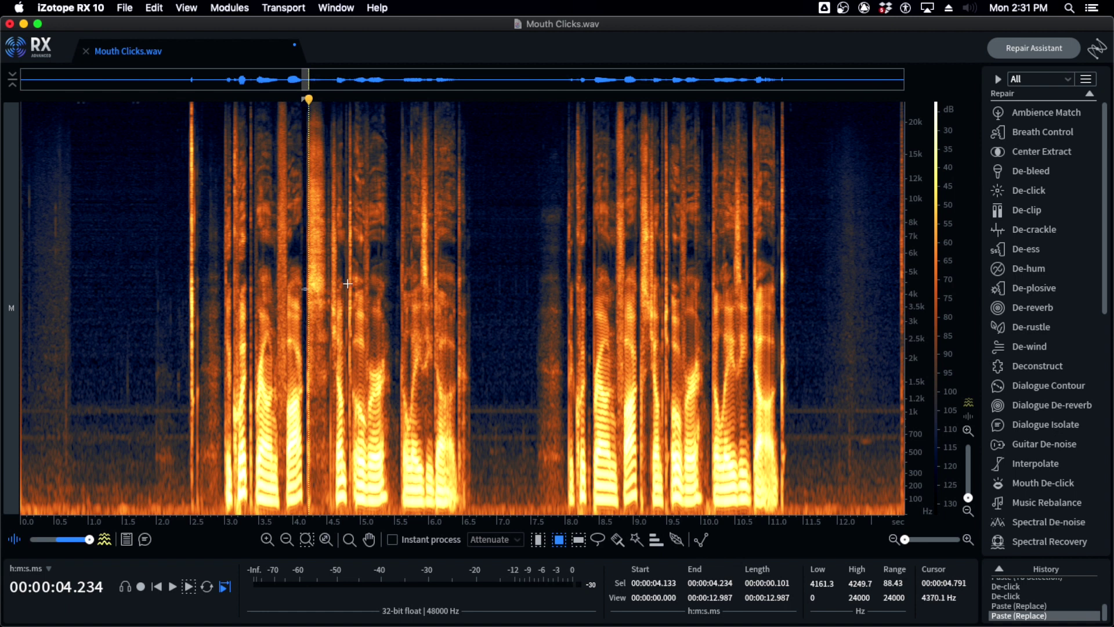
left_click(290, 269)
scroll(249, 275, "up", 2)
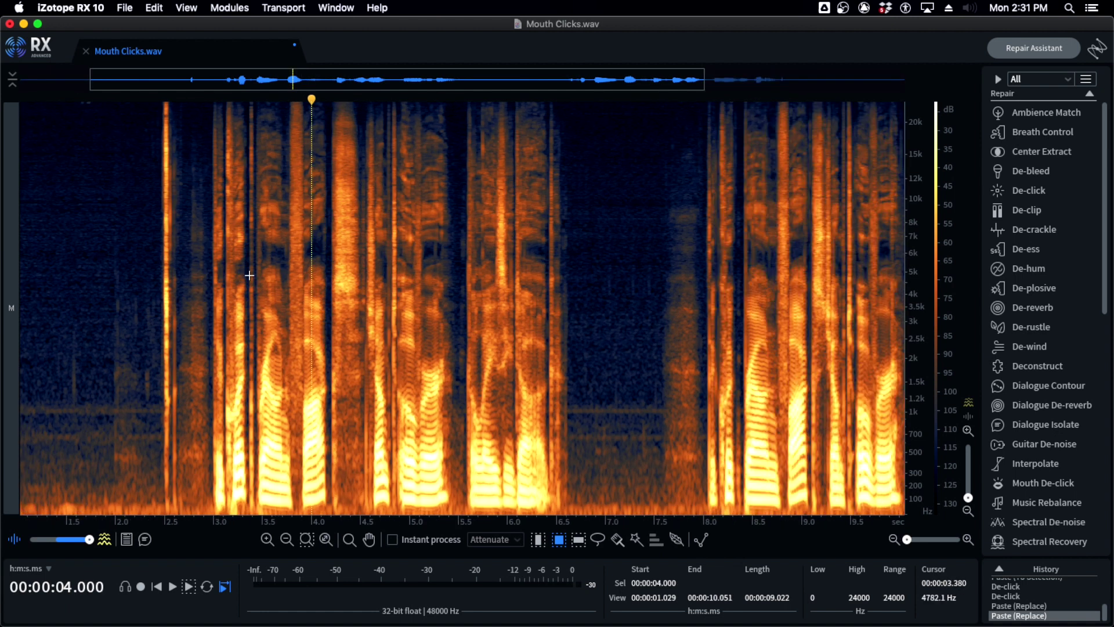
scroll(244, 265, "up", 2)
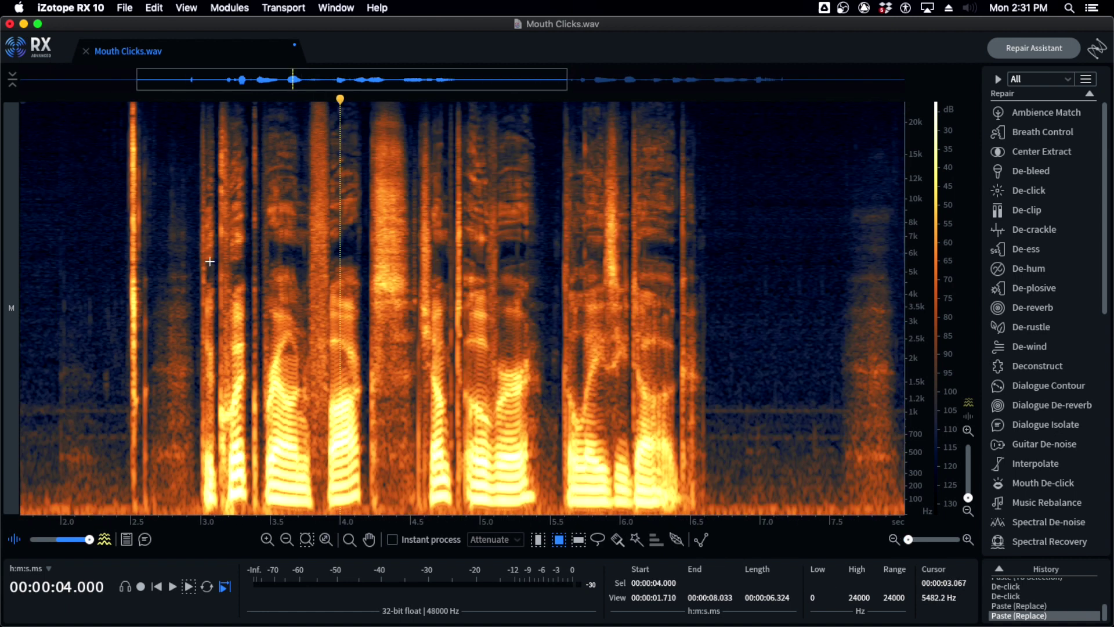
left_click(189, 242)
key("space")
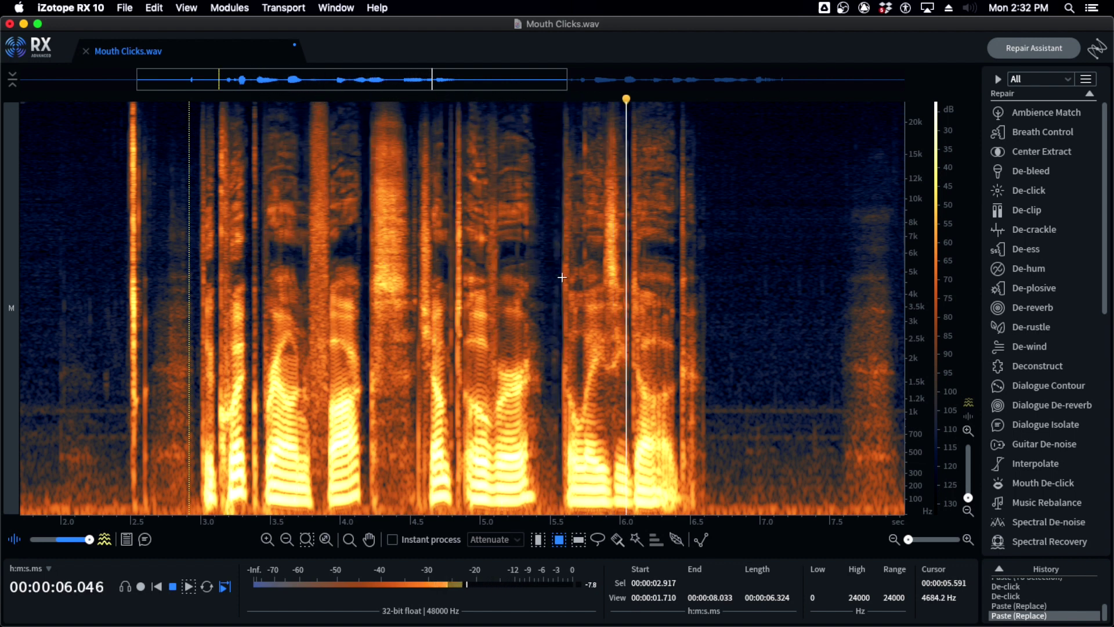
Listen to the phrase ending at about 6.4 s and examine the spectrogram up to the pause that follows
scroll(691, 287, "down", 2)
left_click(537, 293)
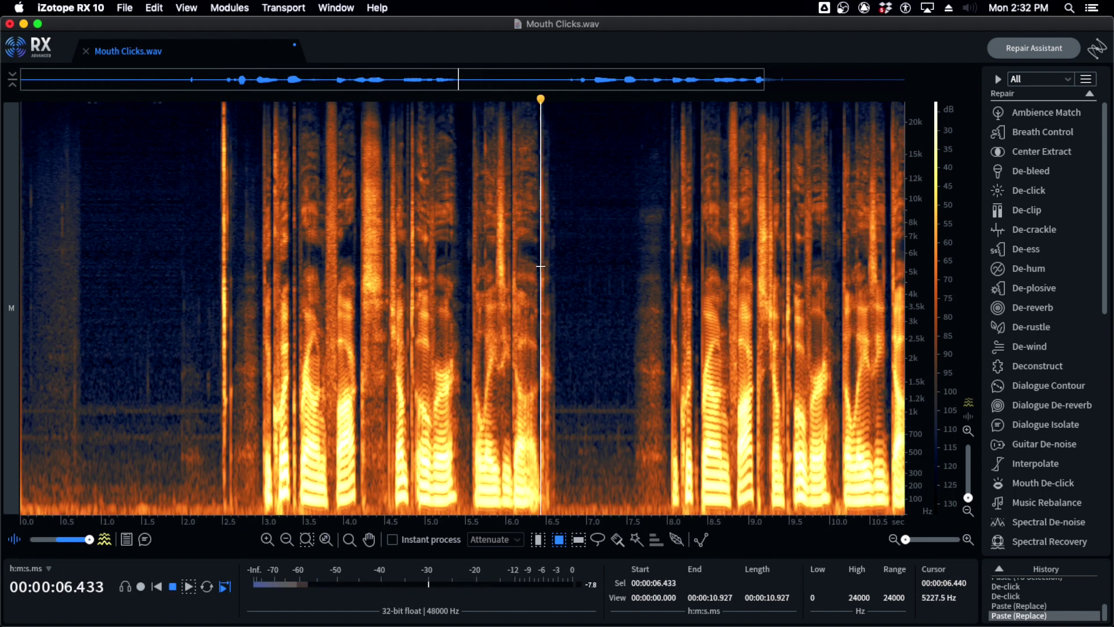
scroll(562, 298, "up", 3)
scroll(562, 298, "up", 4)
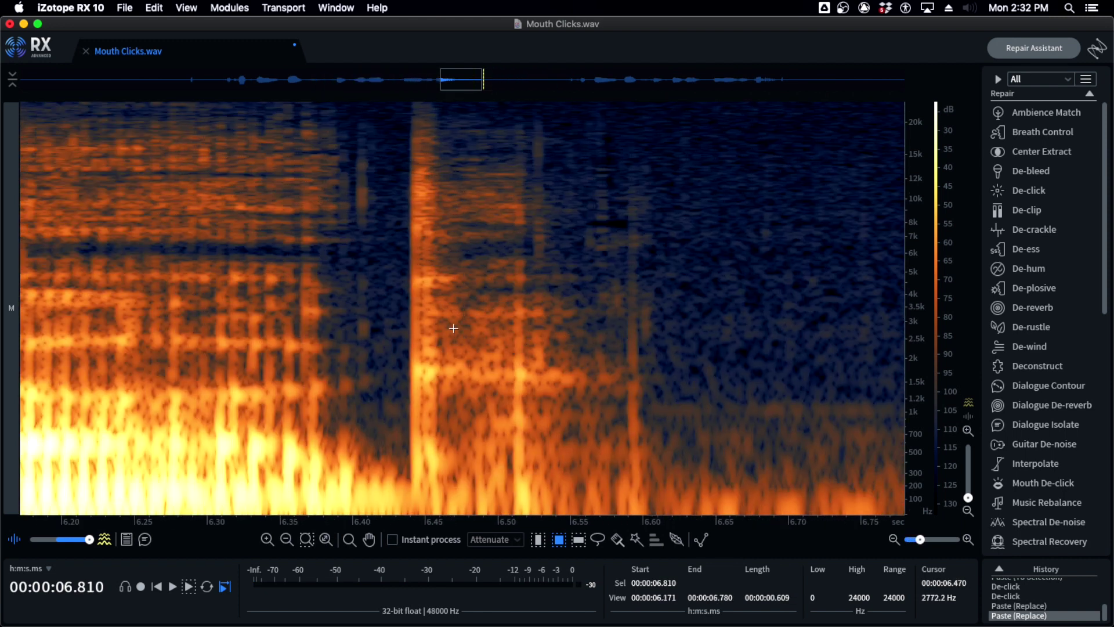
key("space")
scroll(531, 351, "down", 2)
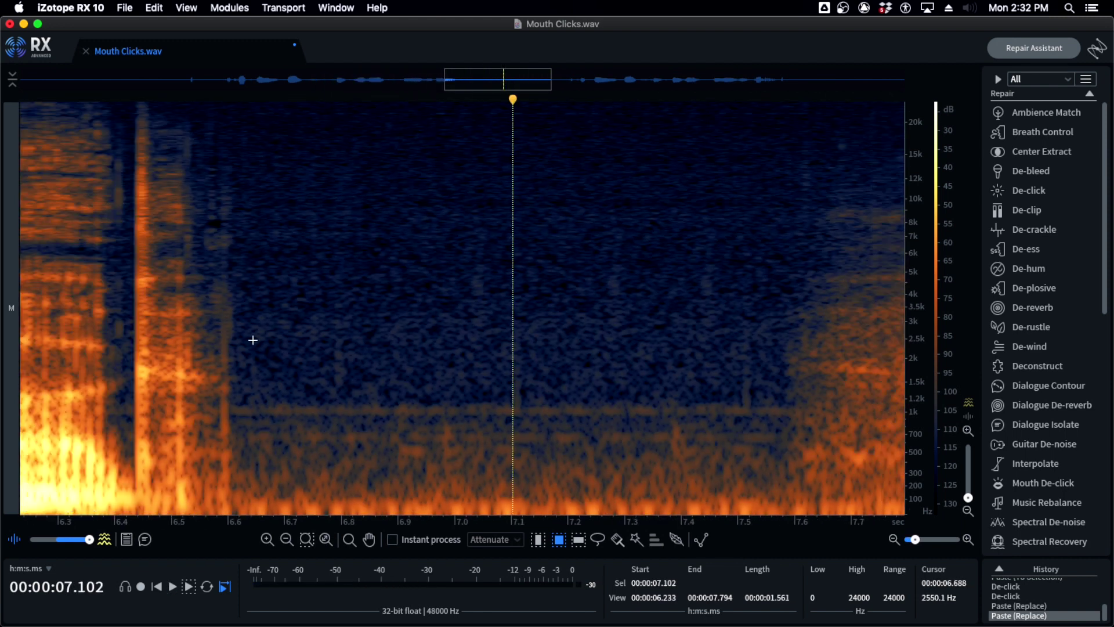
Apply De-click with a frequency skew of -5.0 from about 6.57 to 6.62 s, between 106 Hz and 9.1 kHz
scroll(202, 335, "up", 2)
left_click_drag(215, 209, 270, 547)
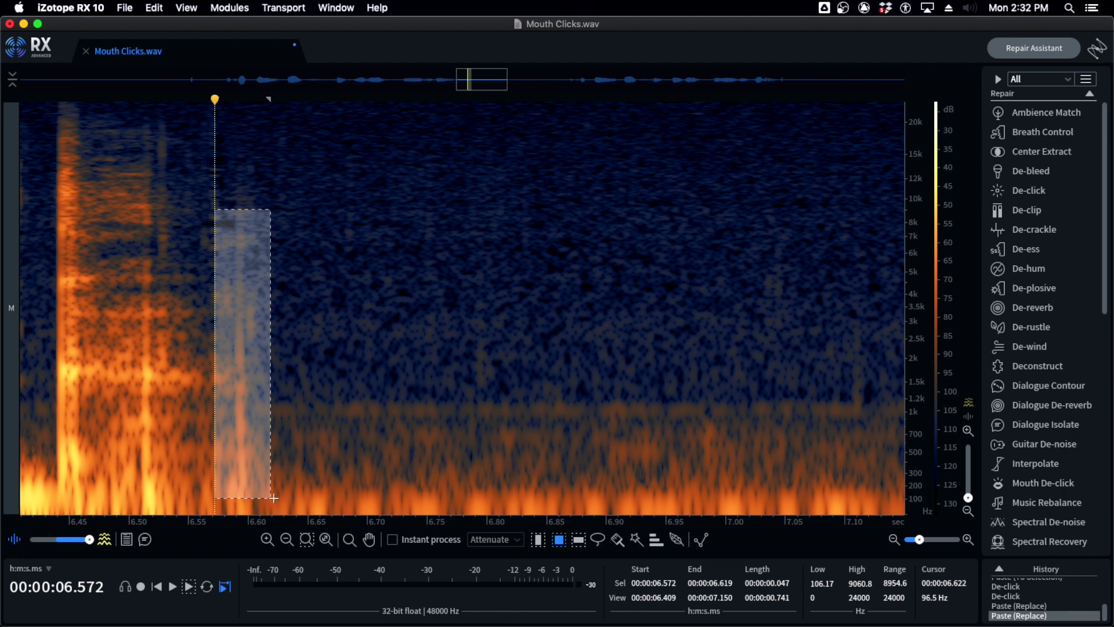
left_click(1027, 191)
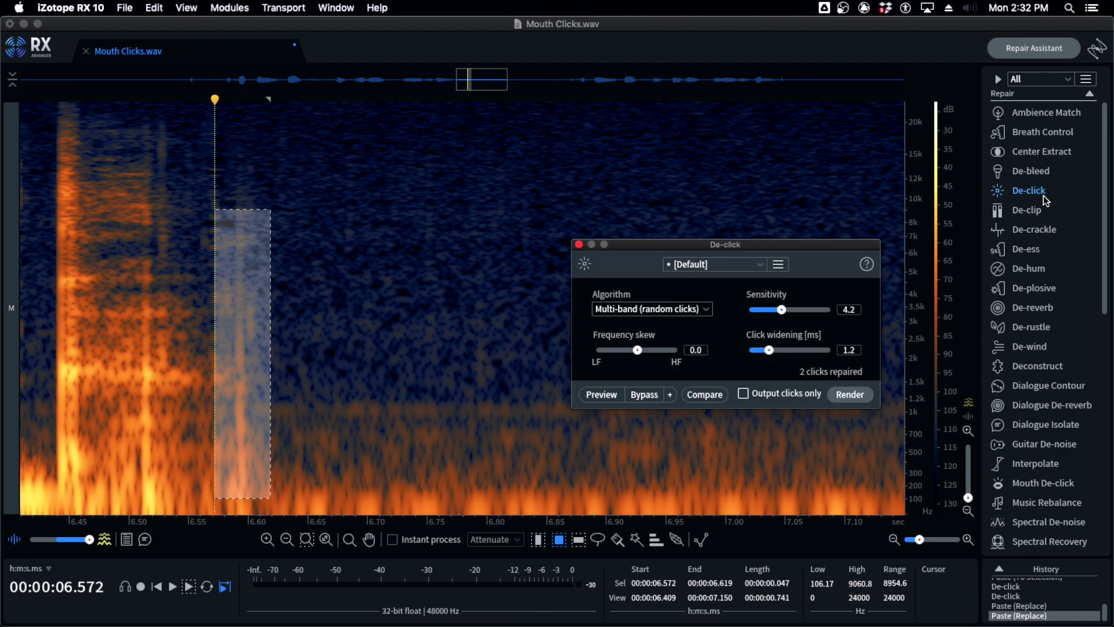
key("Return")
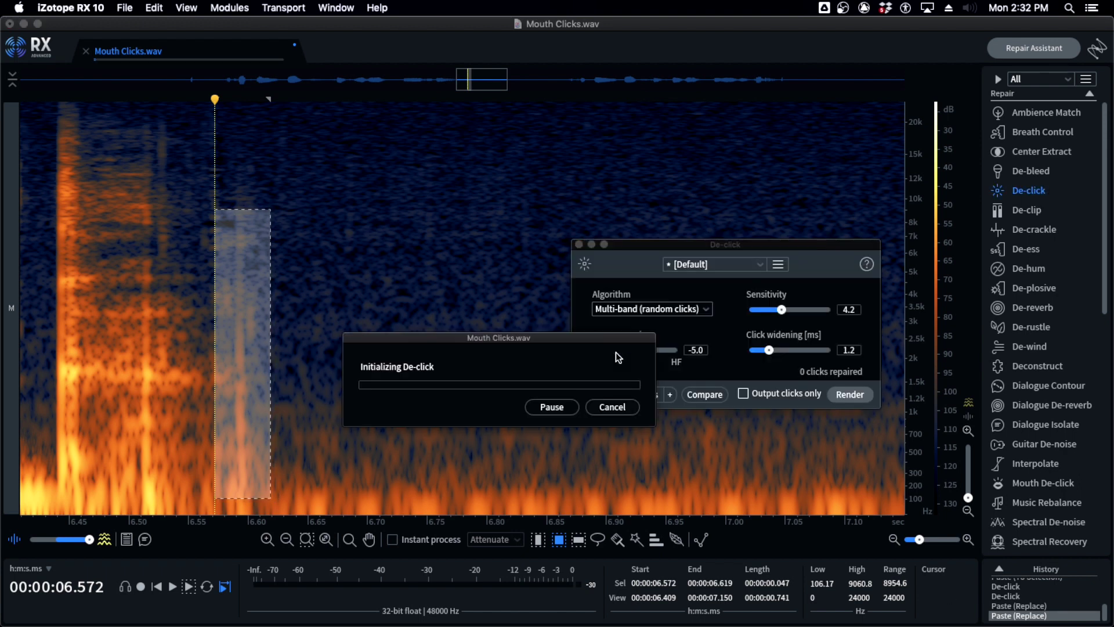
Play the repaired phrase ending from about 6.08 s into the pause, and examine what remains of the click
left_click(172, 319)
scroll(172, 319, "down", 3)
key("space")
key("space")
scroll(82, 288, "down", 3)
key("space")
key("Home")
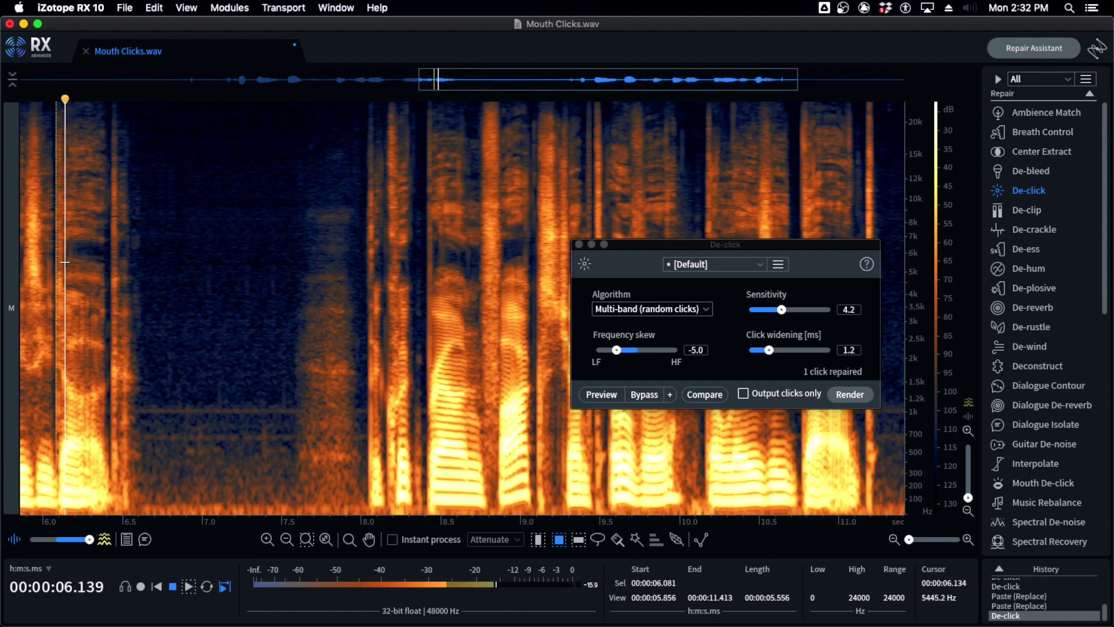
key("space")
scroll(130, 366, "up", 3)
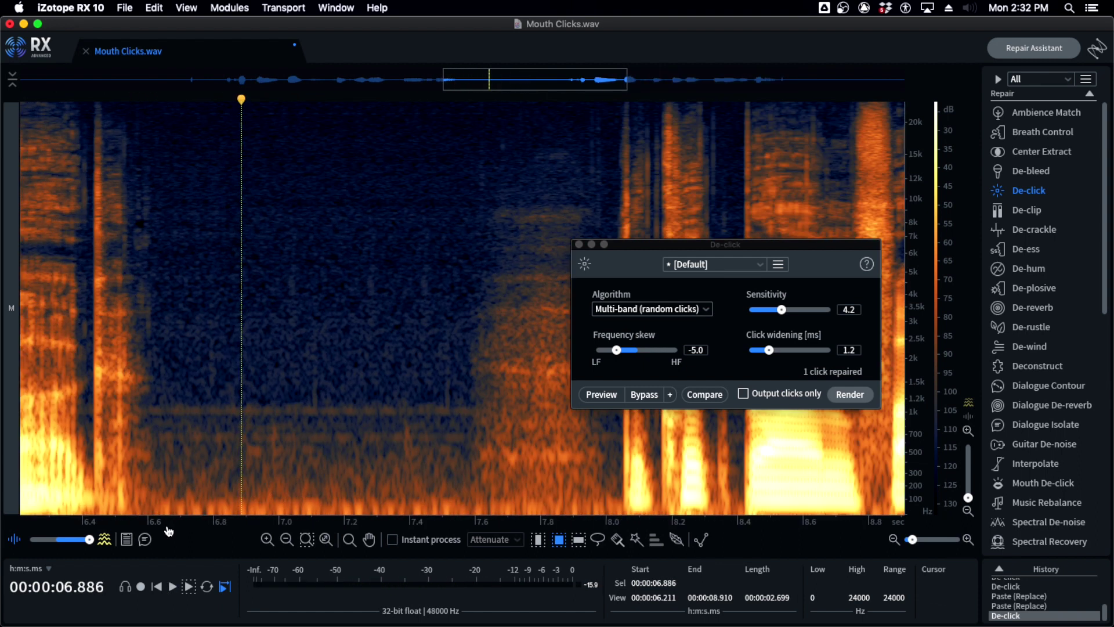
scroll(352, 344, "up", 3)
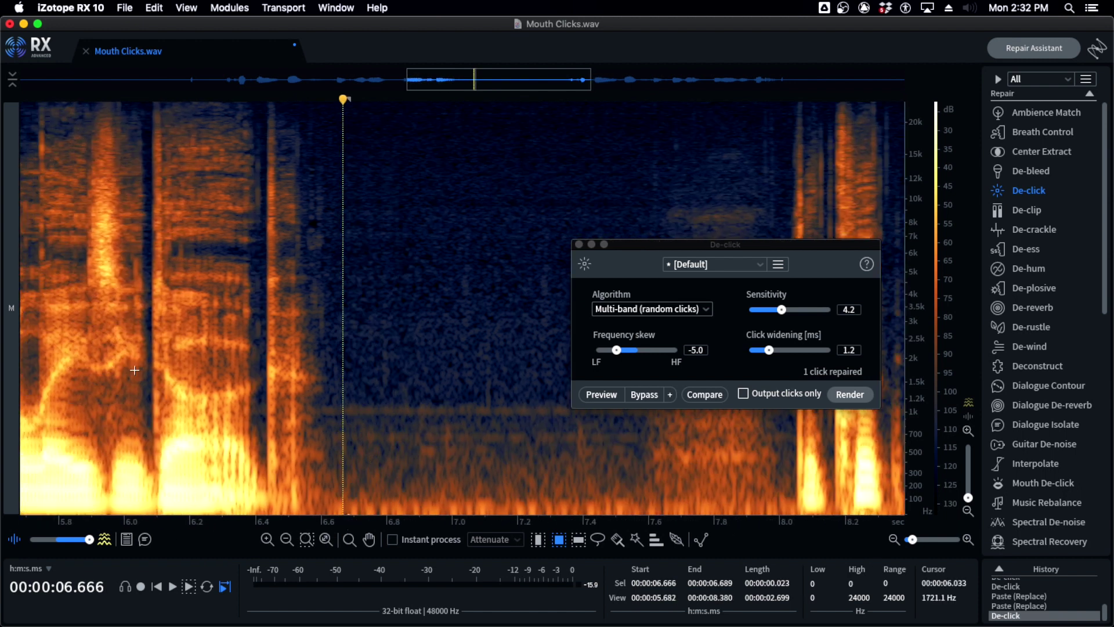
key("space")
Run De-click again with the same settings over the end of the phrase before the pause, and play the result
left_click_drag(232, 233, 283, 515)
key("Return")
scroll(101, 355, "down", 3)
left_click(38, 312)
key("space")
key("space")
scroll(38, 312, "down", 2)
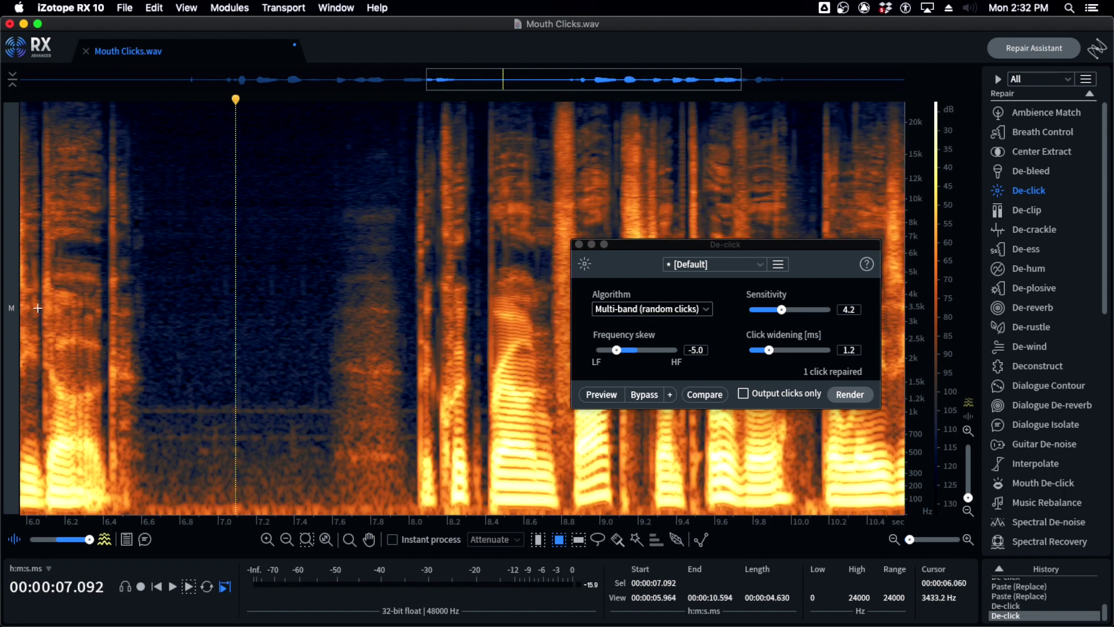
key("space")
Replay the first phrase's ending from about 5.34 s, close De-click, and listen from about 6.17 s through the second phrase
scroll(258, 309, "left", 5)
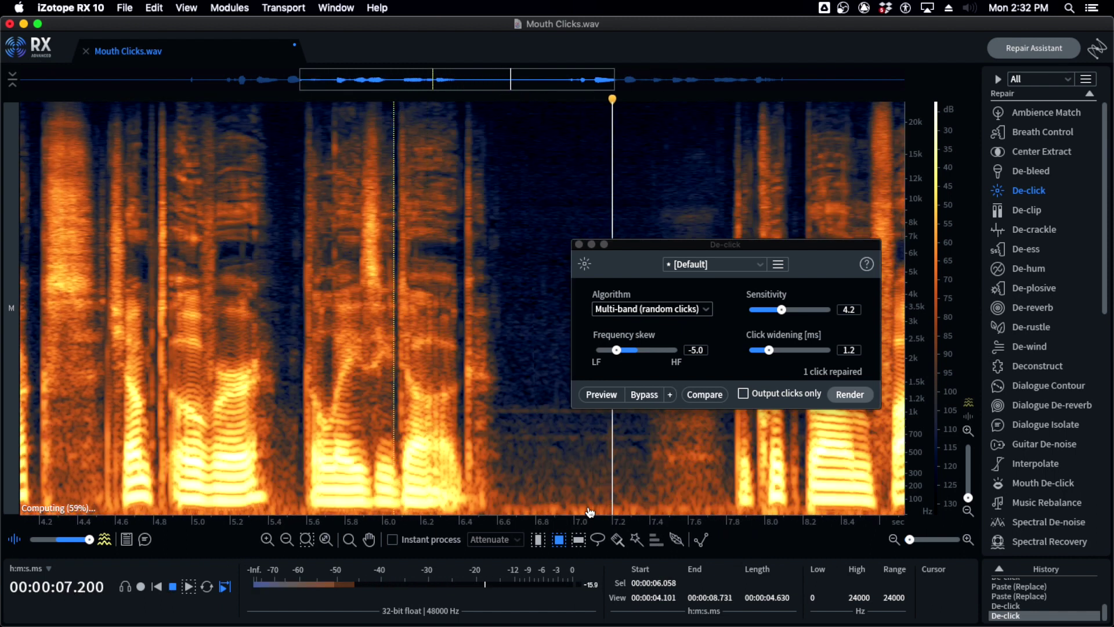
left_click(258, 308)
scroll(413, 305, "down", 2)
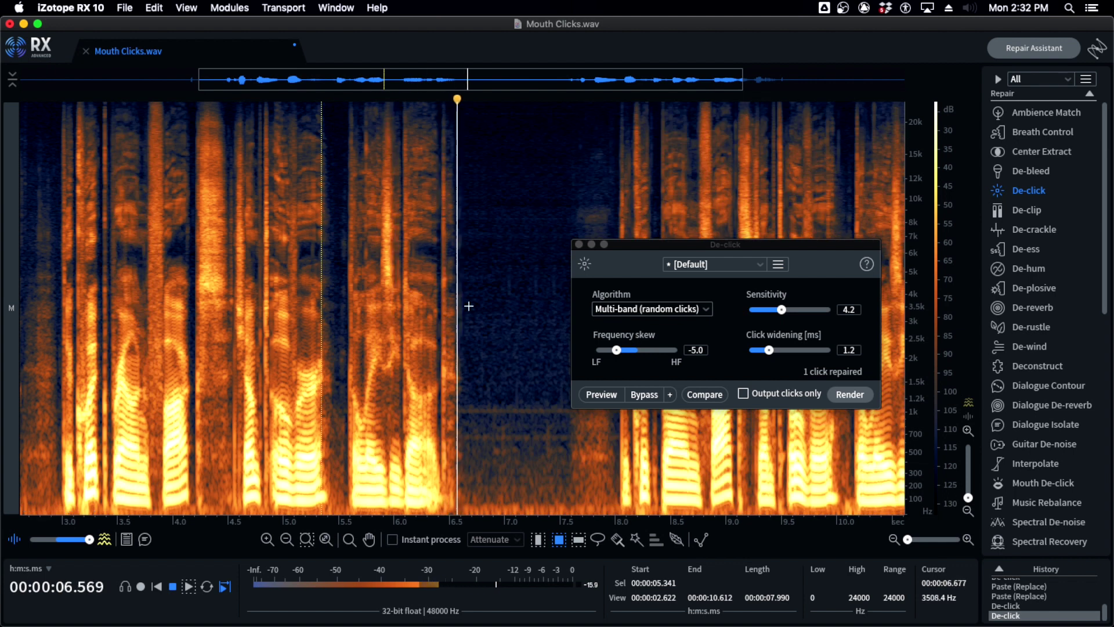
left_click(413, 290)
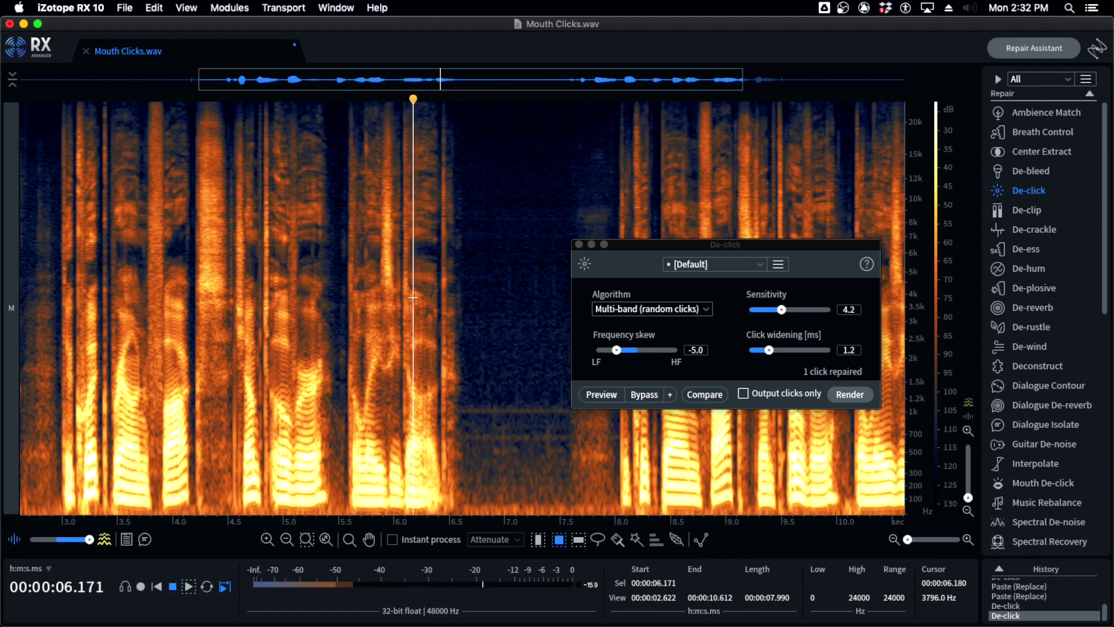
left_click(579, 244)
scroll(778, 298, "down", 3)
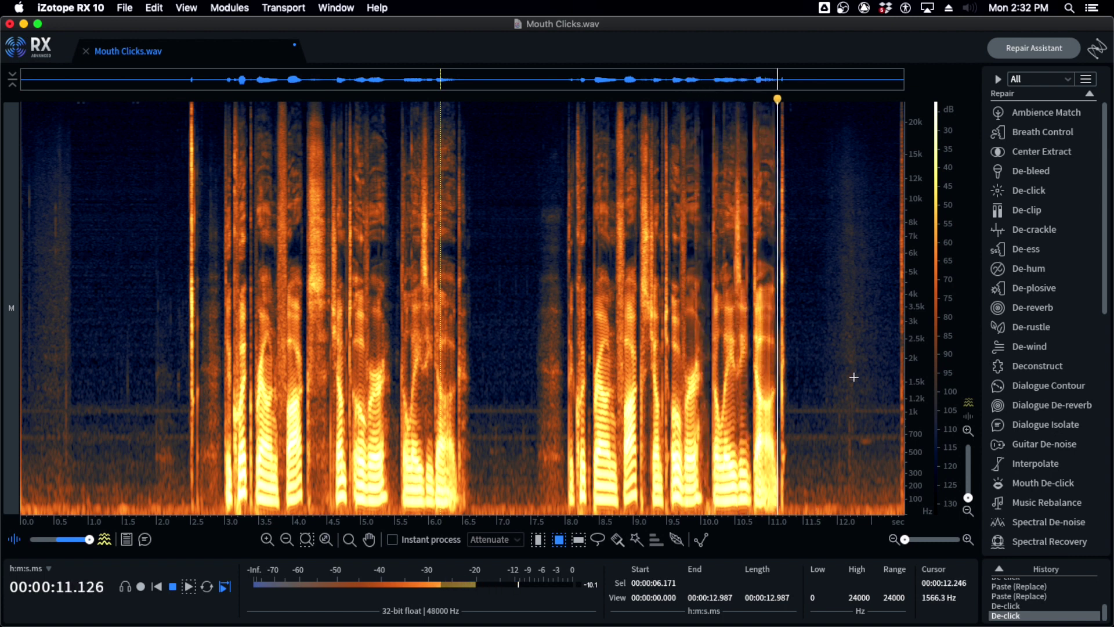
key("space")
Compare the second phrase's ending near 11.2 s with the first phrase's ending near 6.4 s, by eye and by ear
left_click(784, 342)
scroll(784, 341, "up", 5)
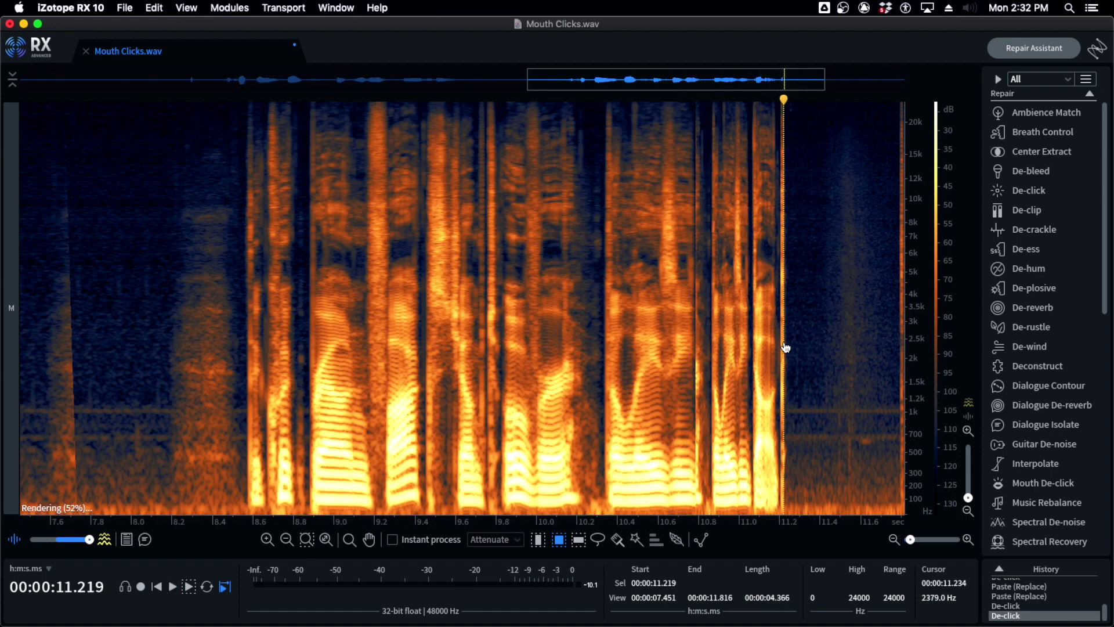
scroll(784, 341, "down", 3)
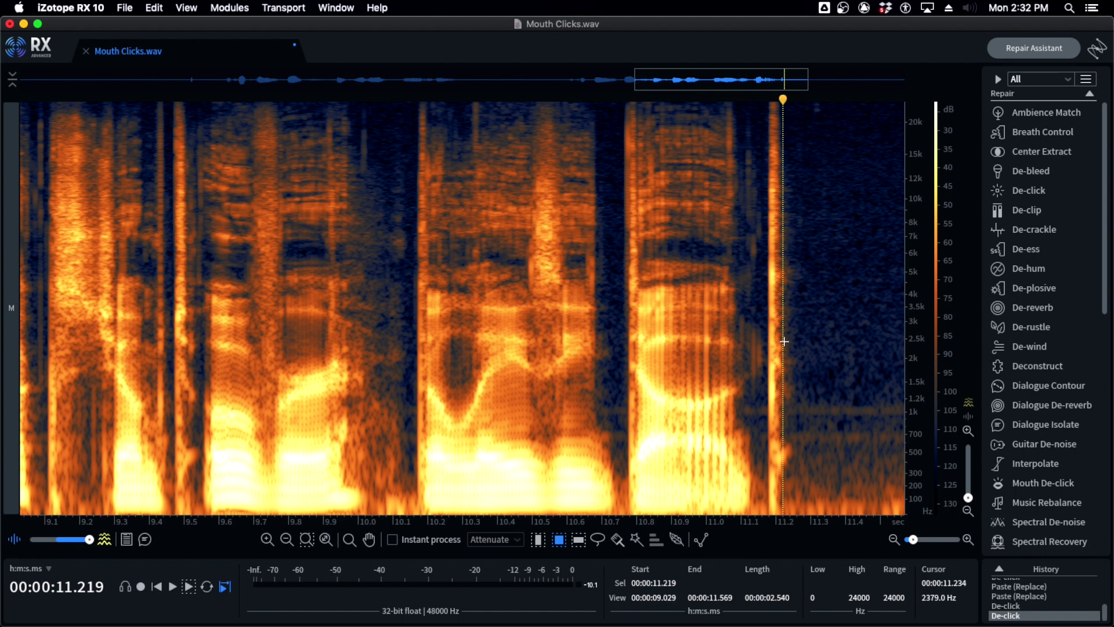
scroll(784, 347, "down", 4)
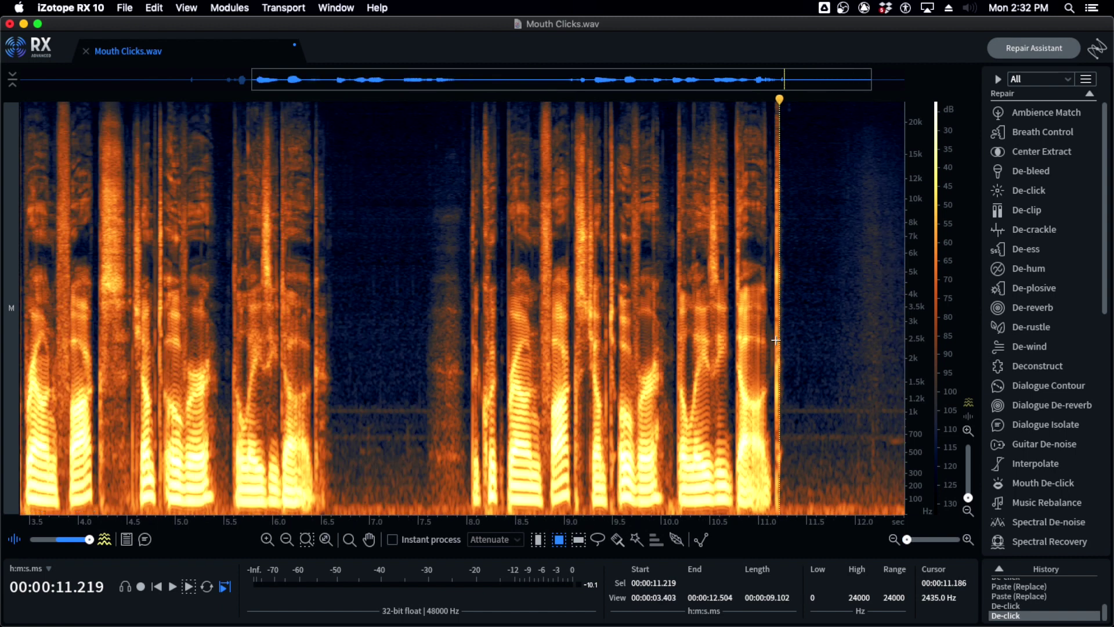
left_click(308, 394)
scroll(308, 395, "down", 2)
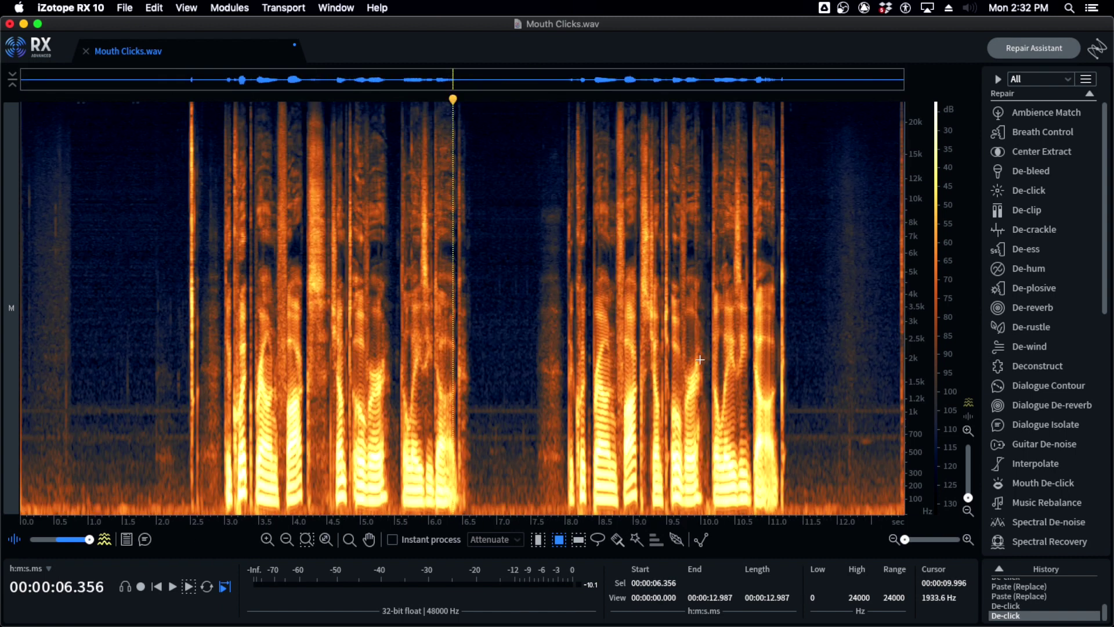
key("space")
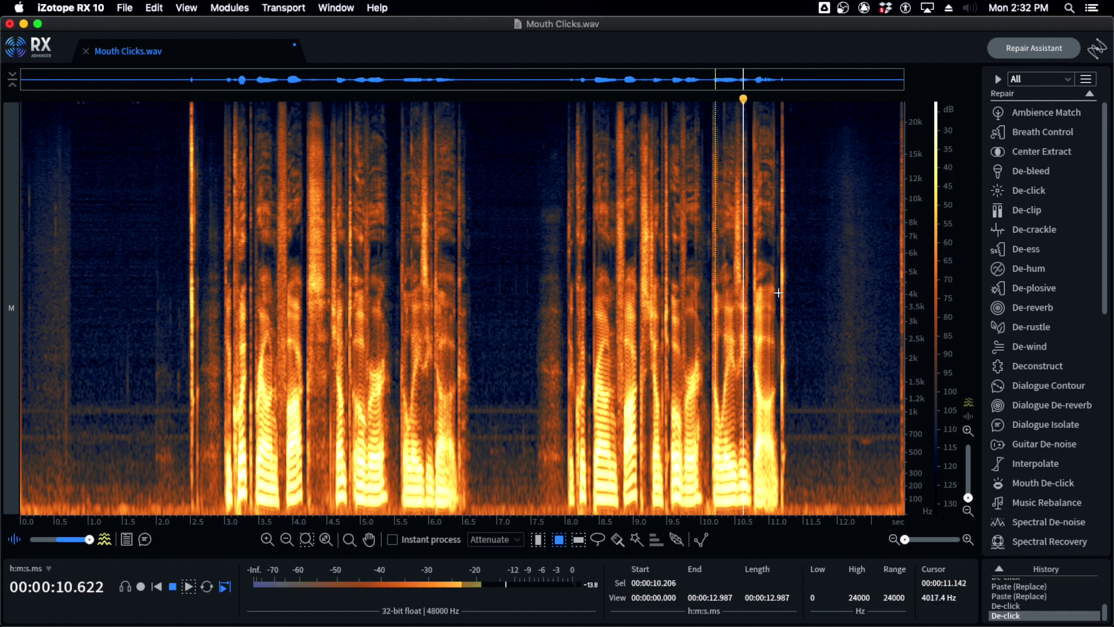
Copy the first phrase's ending from 6.433 to 6.650 s, up to about 22 kHz
left_click(463, 325)
scroll(464, 318, "up", 3)
left_click_drag(390, 111, 574, 548)
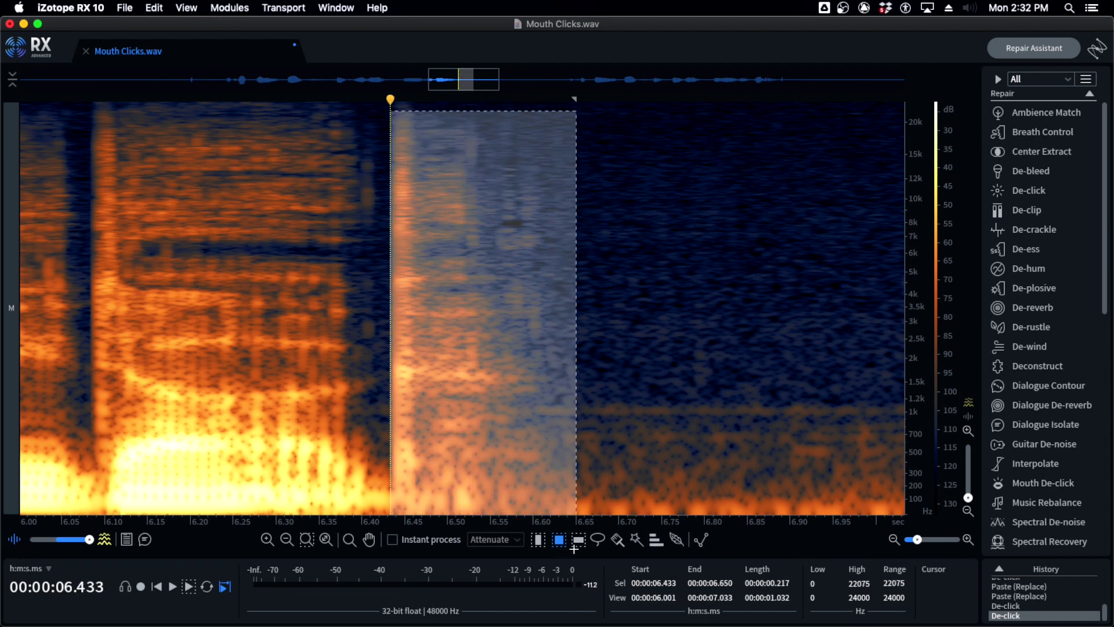
key("super+c")
Try pasting the copied ending over the second phrase's final sound, starting at 11.181 s, and undo it
scroll(754, 427, "down", 10)
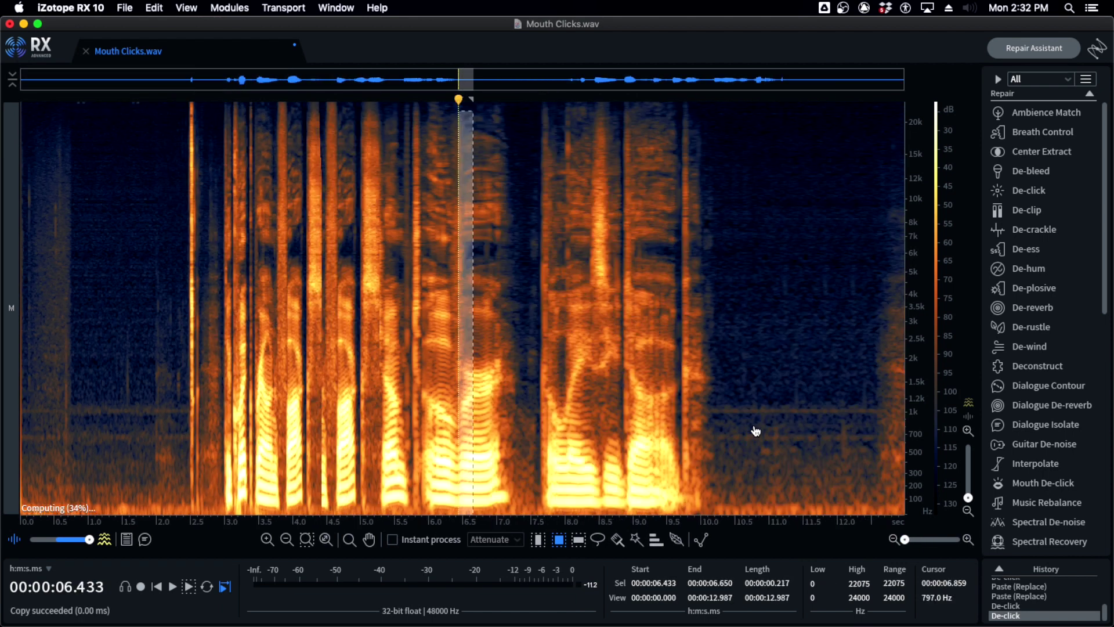
scroll(789, 340, "up", 5)
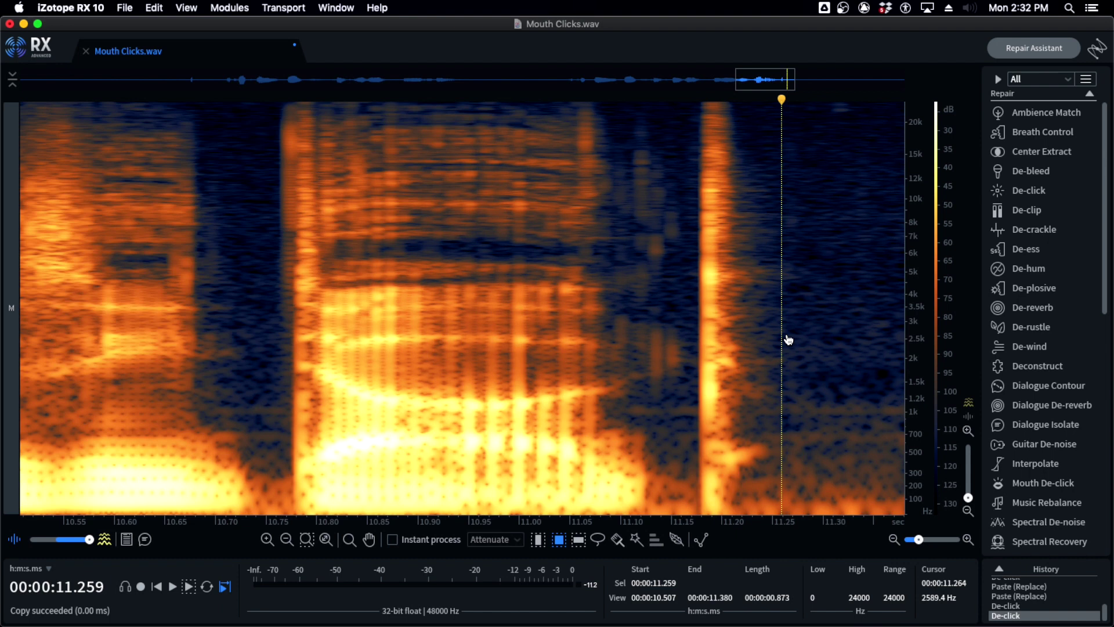
left_click(640, 343)
key("super+v")
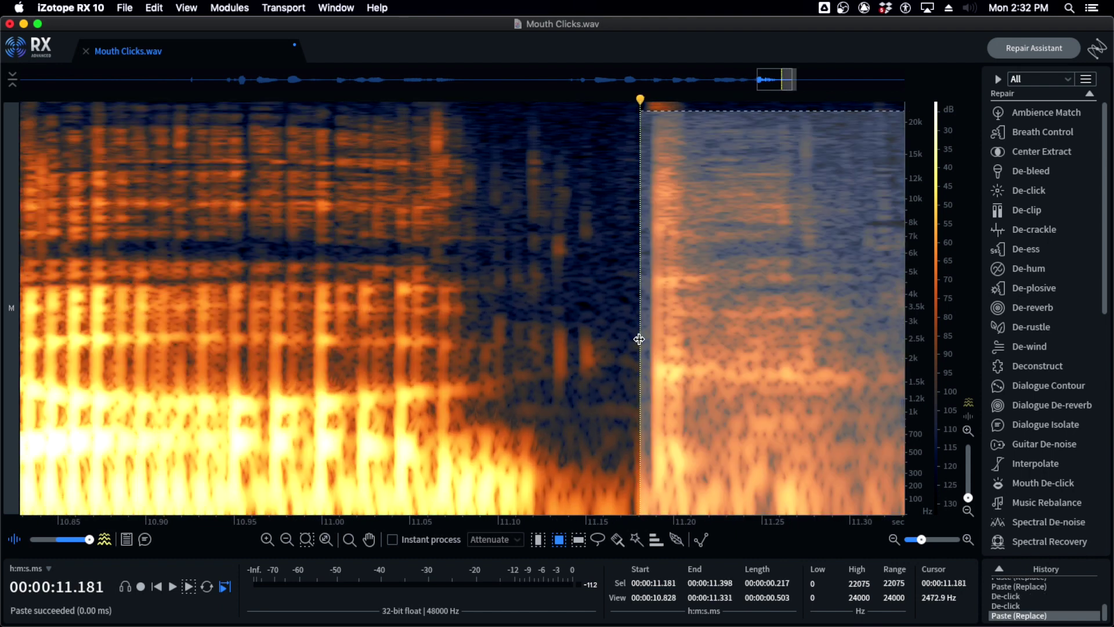
key("super+z")
Paste the copied ending over the second phrase's ending from 11.174 s, and play the result from about 10.25 s
left_click(636, 328)
left_click(629, 327)
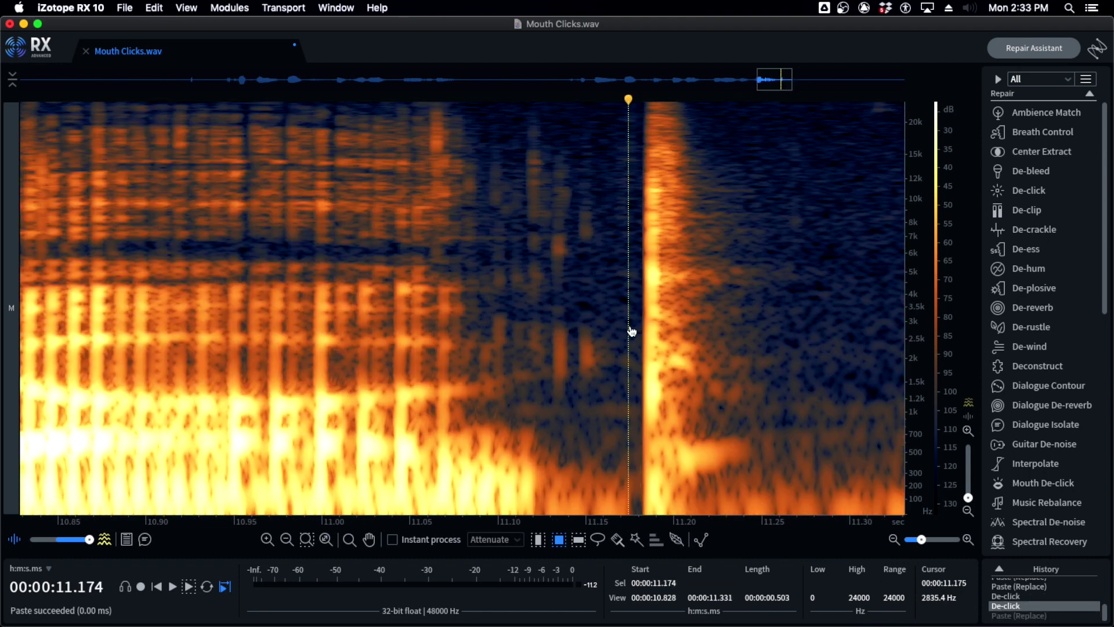
key("super+v")
scroll(632, 331, "down", 5)
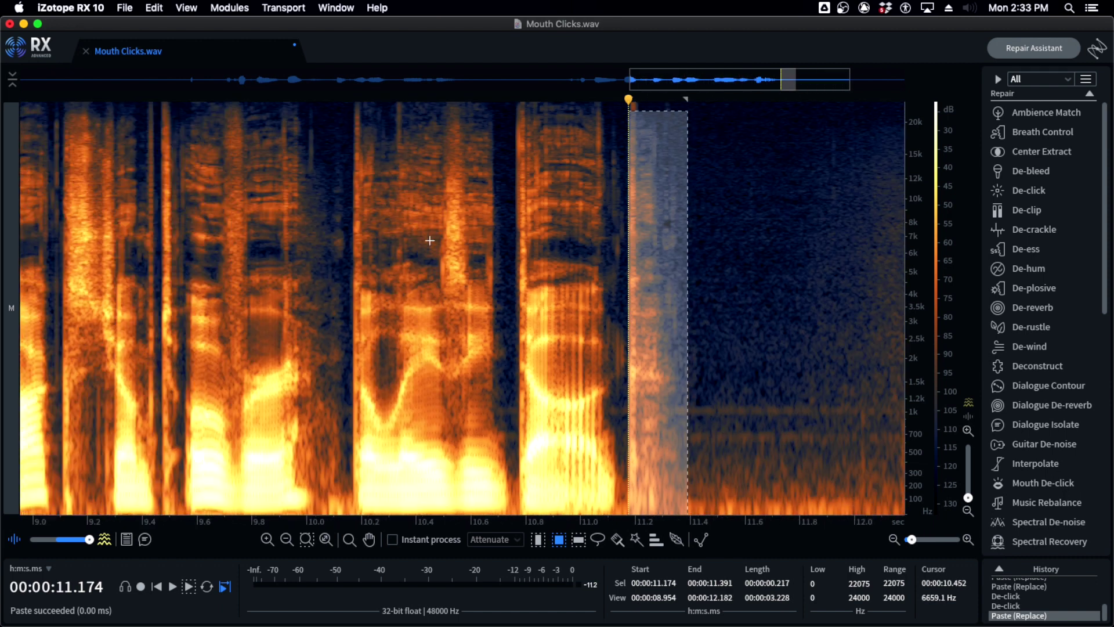
left_click(375, 247)
key("space")
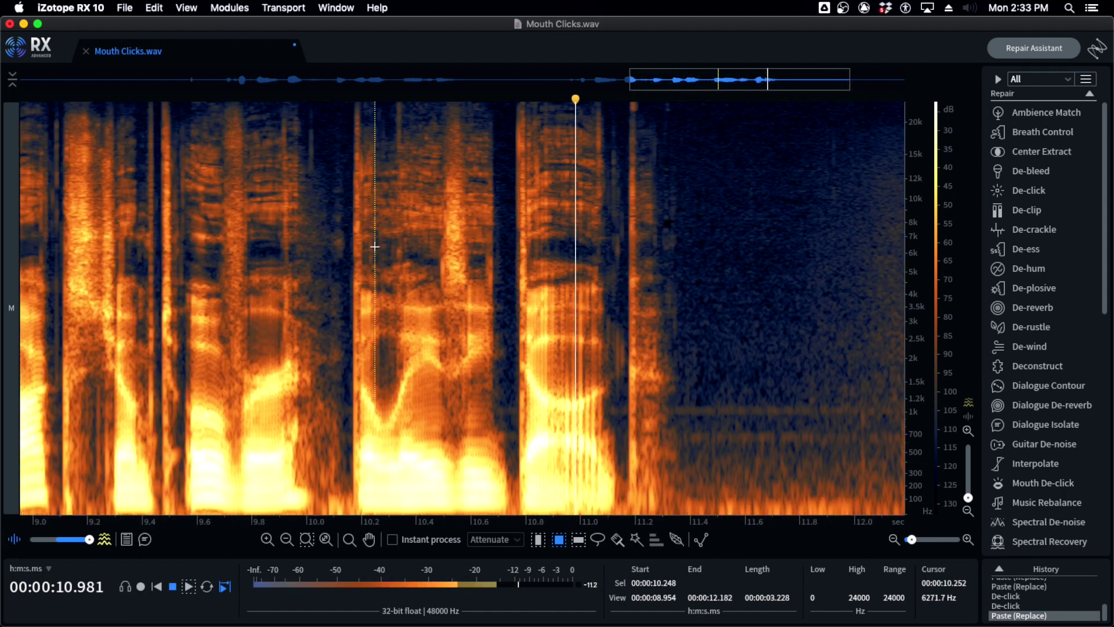
key("space")
Show the whole recording and play it from about 1.0 s through both phrases
scroll(375, 247, "down", 6)
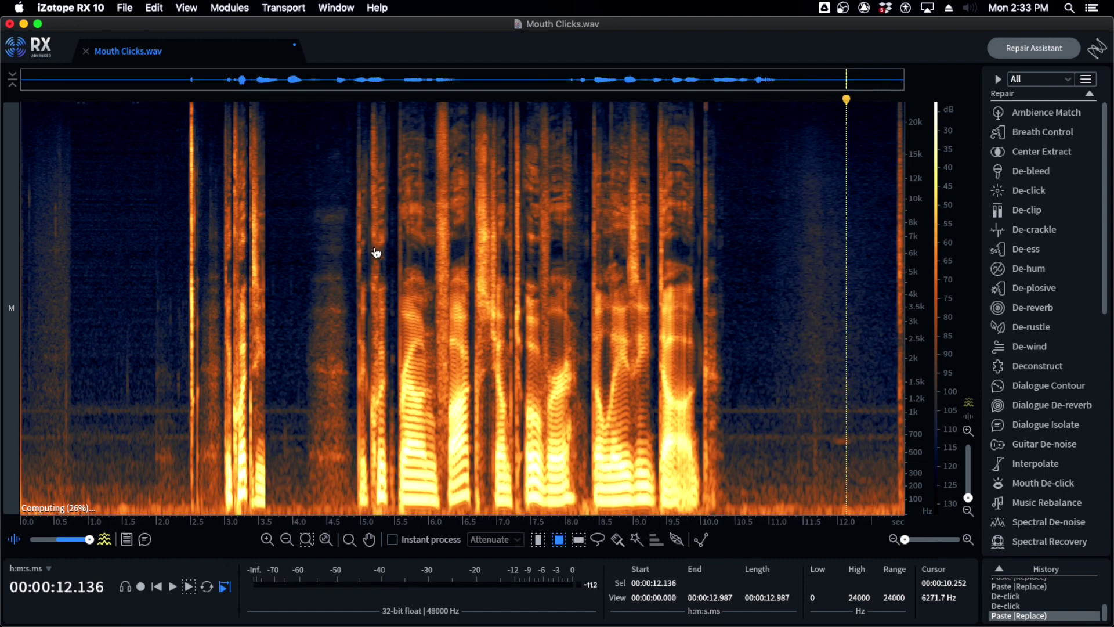
key("space")
key("space")
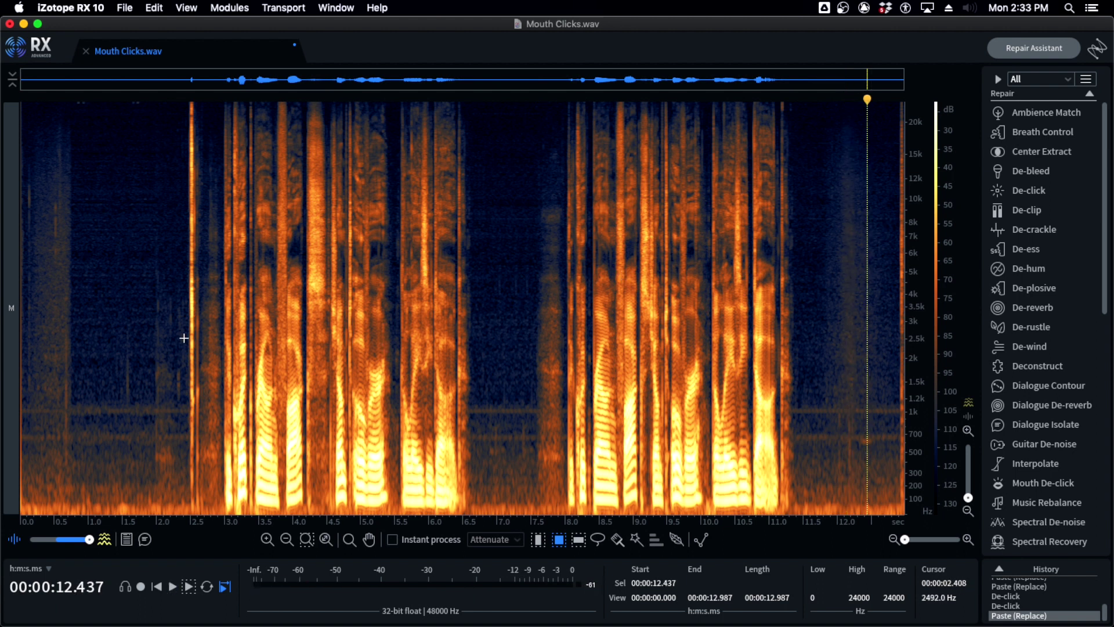
left_click(59, 251)
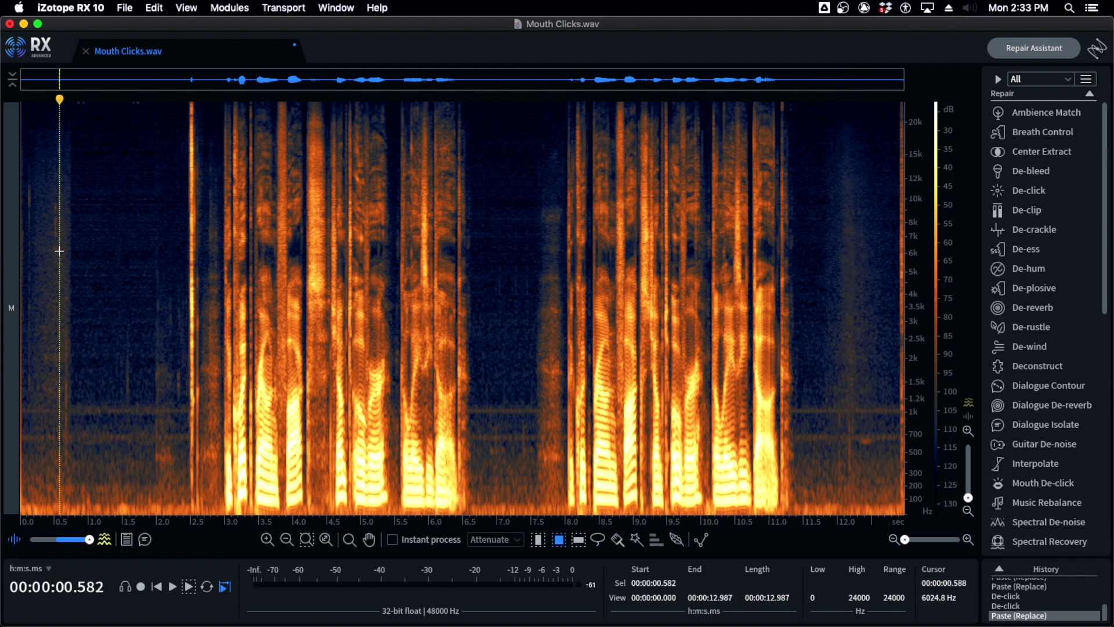
left_click(88, 255)
key("space")
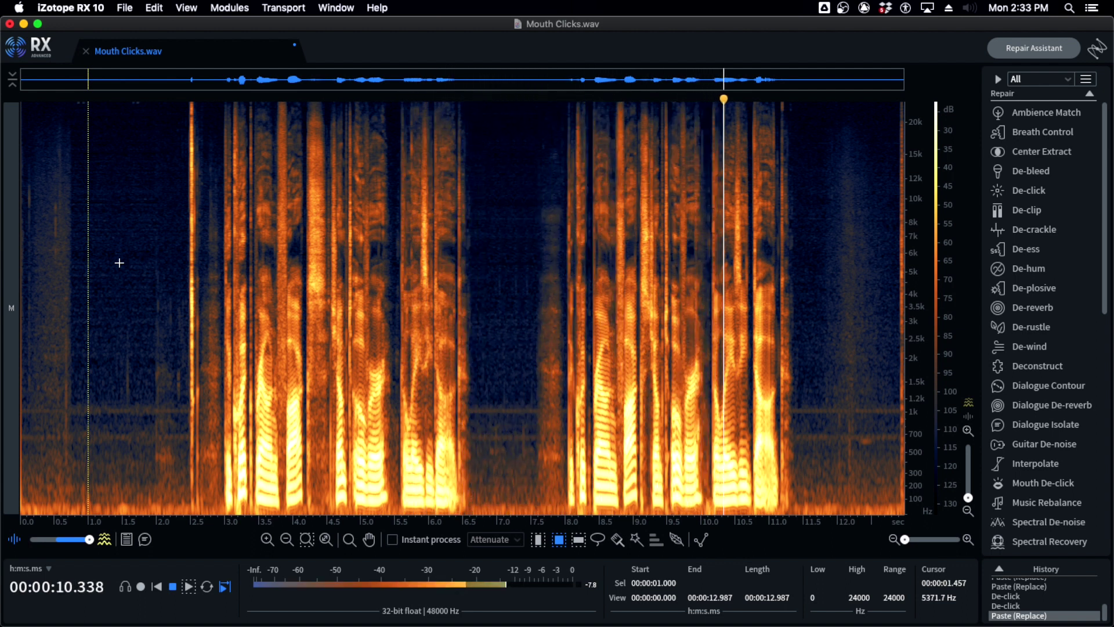
Examine the middle of the second phrase around 9.4 s, playing it from about 8.99 s and again from about 9.13 s
left_click(662, 256)
scroll(661, 256, "up", 10)
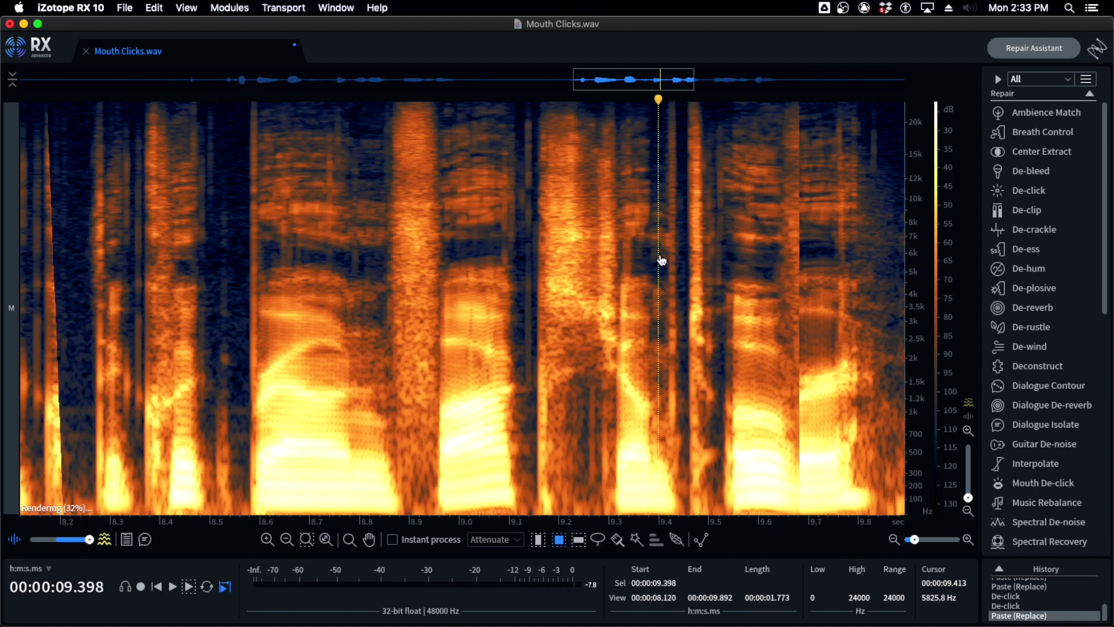
left_click(486, 244)
key("space")
left_click(313, 227)
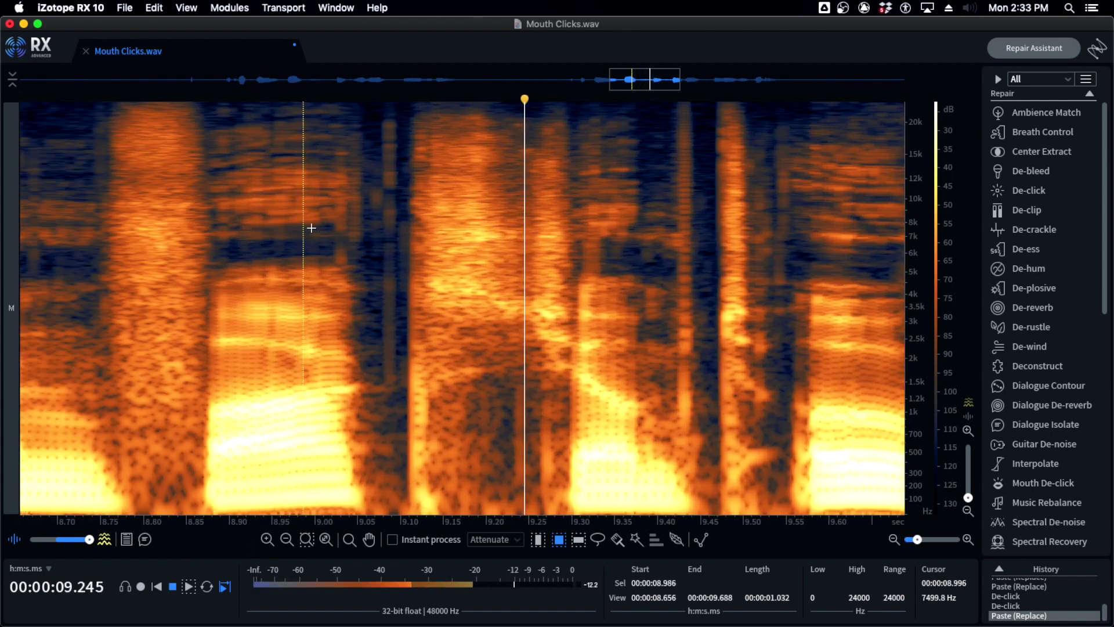
left_click(313, 228)
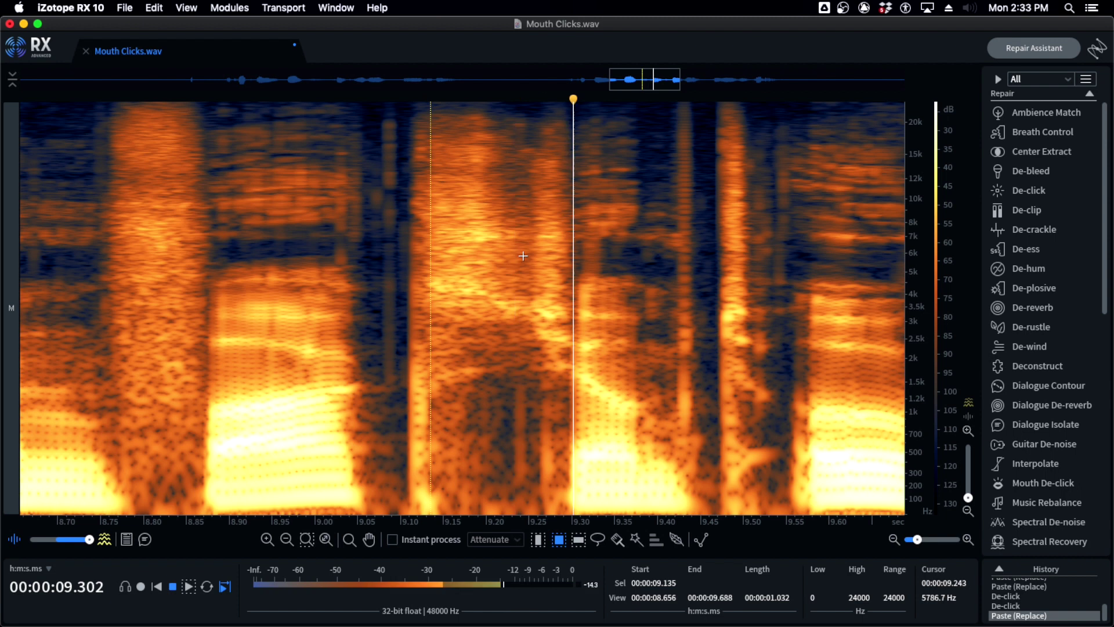
Run De-click over the gap from 9.414 to 9.453 s above about 588 Hz, and try Spectral Repair Attenuate there
key("space")
scroll(528, 264, "down", 3)
scroll(637, 249, "up", 3)
left_click_drag(629, 108, 583, 446)
key("super+r")
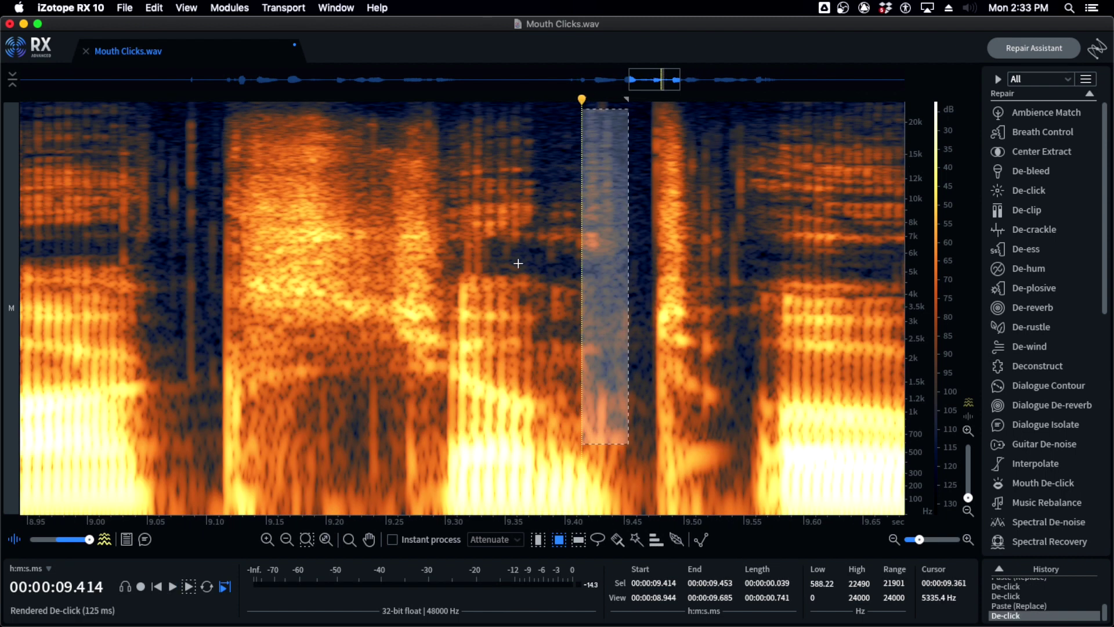
key("super+r")
key("space")
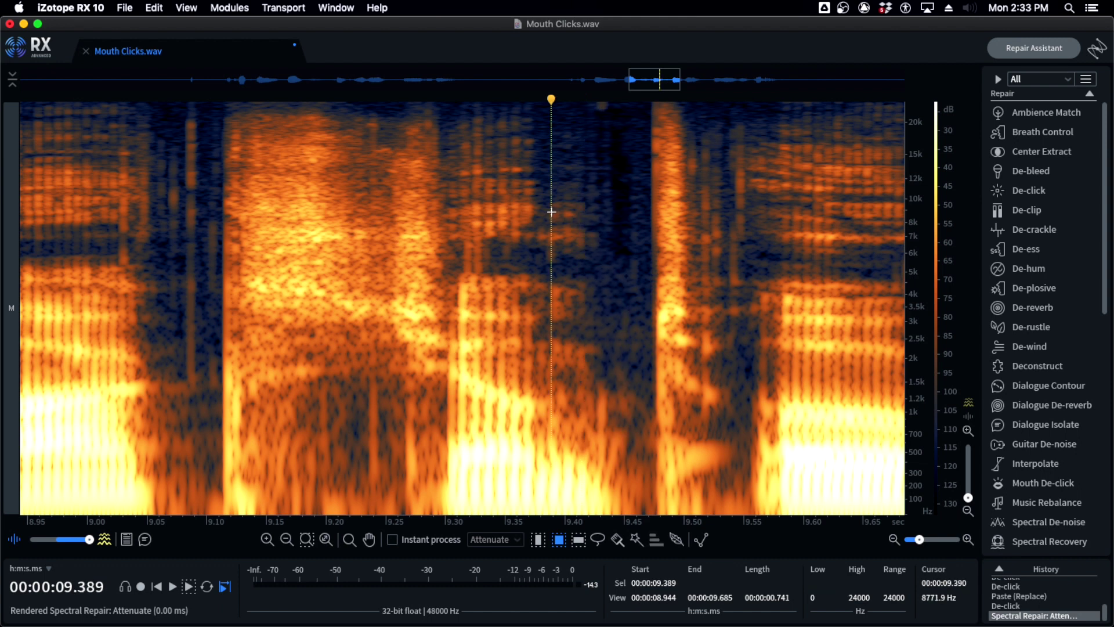
Try Spectral Repair Attenuate on the gap from 9.410 to 9.450 s above about 9.4 kHz, and undo it
left_click_drag(577, 107, 621, 205)
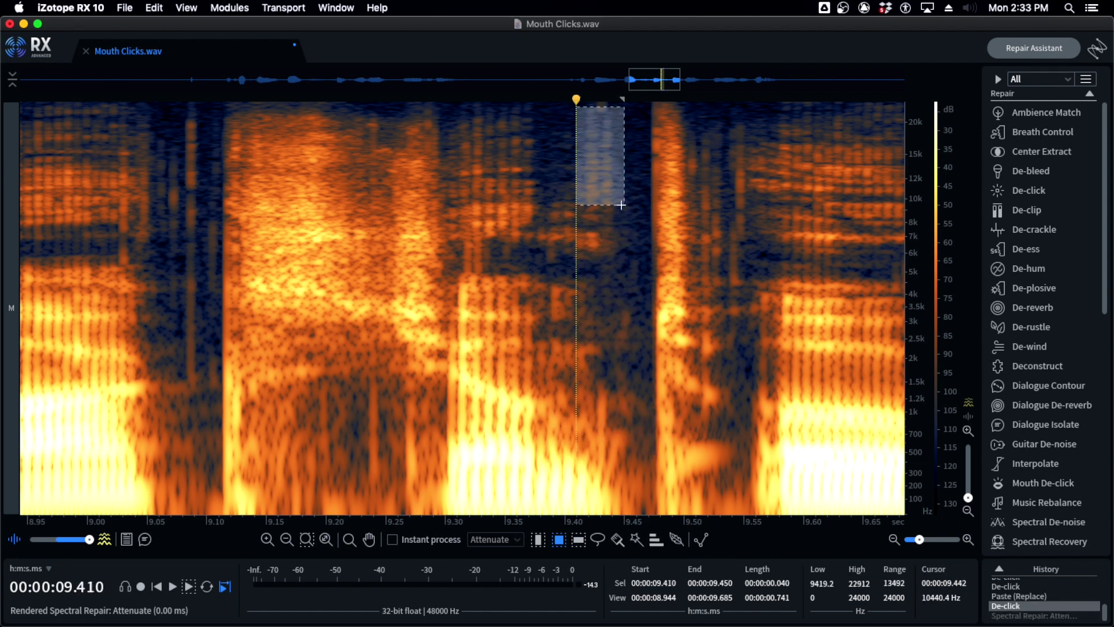
key("super+r")
key("space")
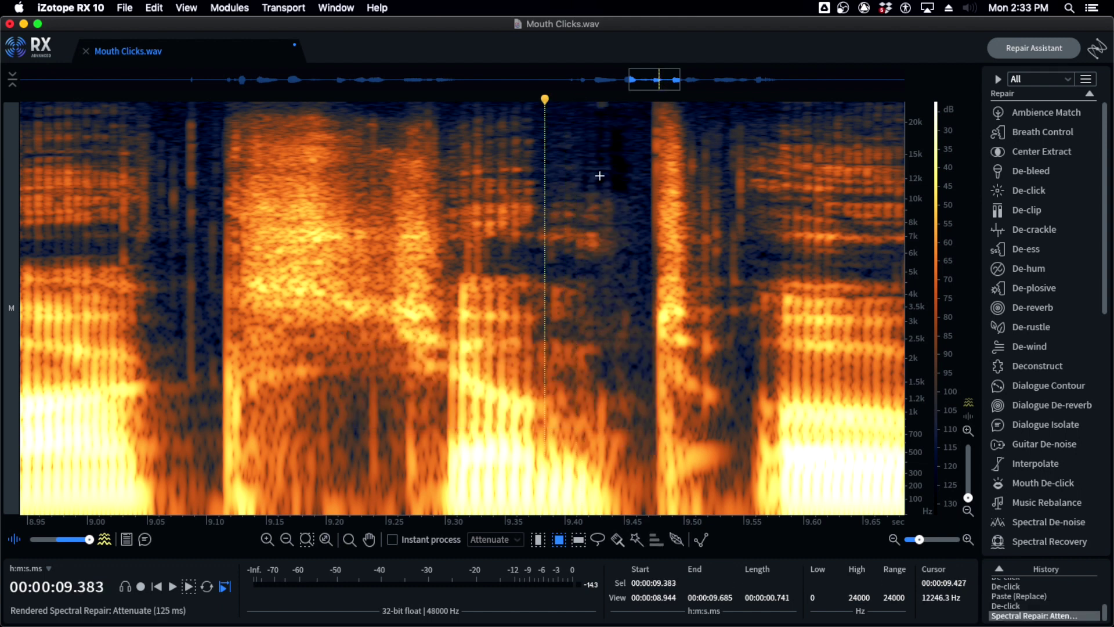
key("super+z")
Apply Spectral Repair Attenuate three times to a small patch near 9.43 s, about 10 to 15 kHz, and play the result
left_click_drag(619, 196, 586, 156)
key("super+r")
key("super+r")
key("super+r")
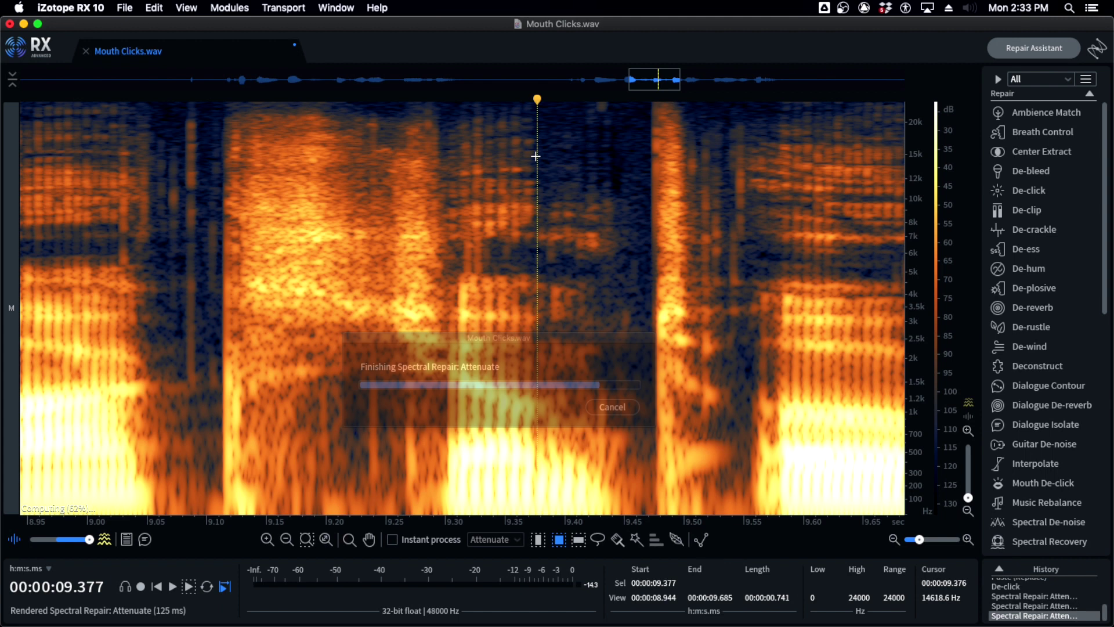
scroll(525, 150, "down", 3)
left_click(281, 174)
key("space")
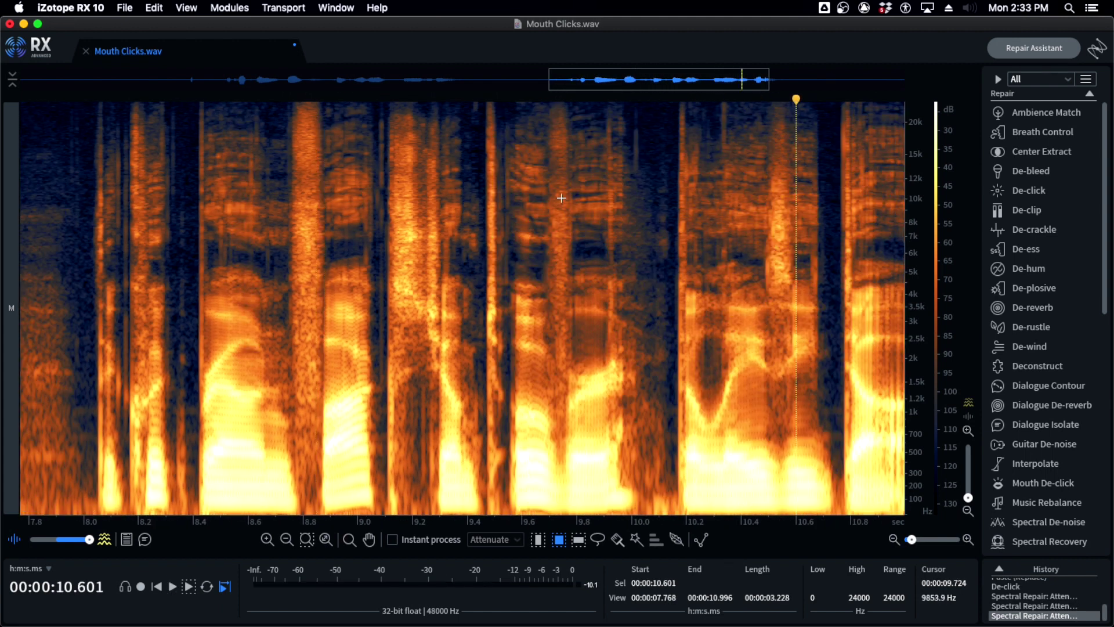
Run De-click on the high-frequency tail from about 9.95 to 10.07 s, and play the result from 9.900 s
left_click(592, 201)
scroll(591, 200, "up", 2)
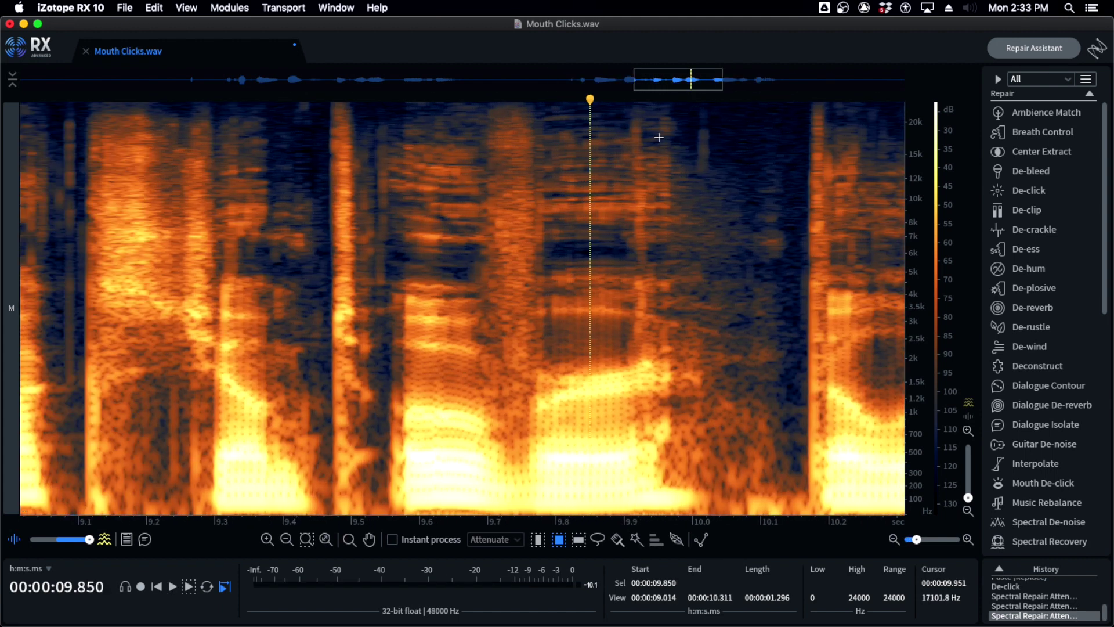
left_click_drag(660, 119, 743, 199)
key("super+d")
left_click(624, 138)
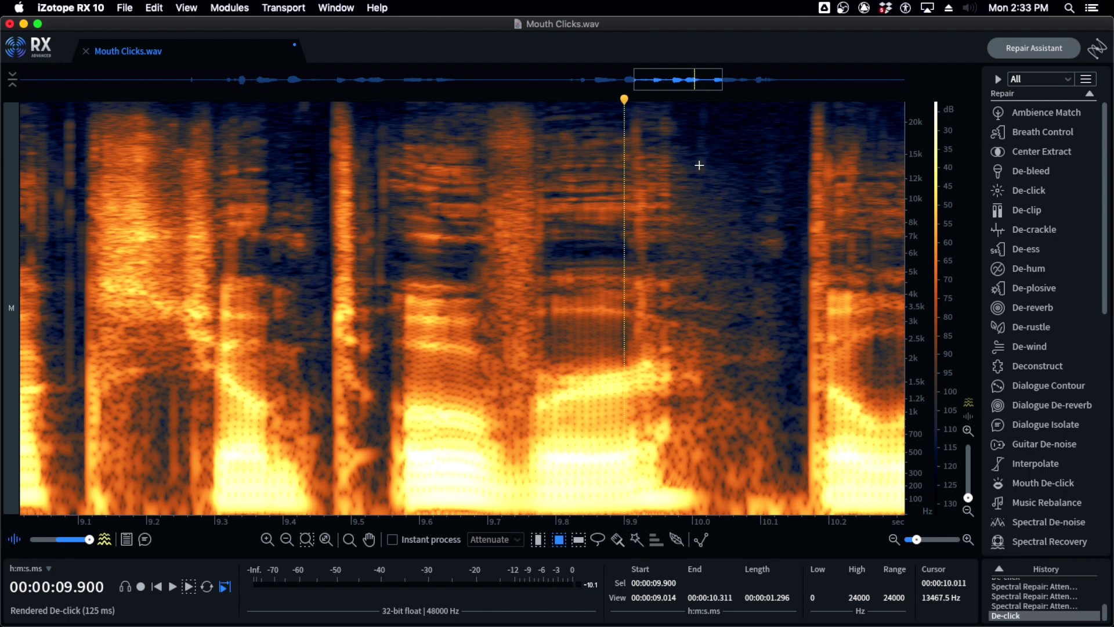
key("space")
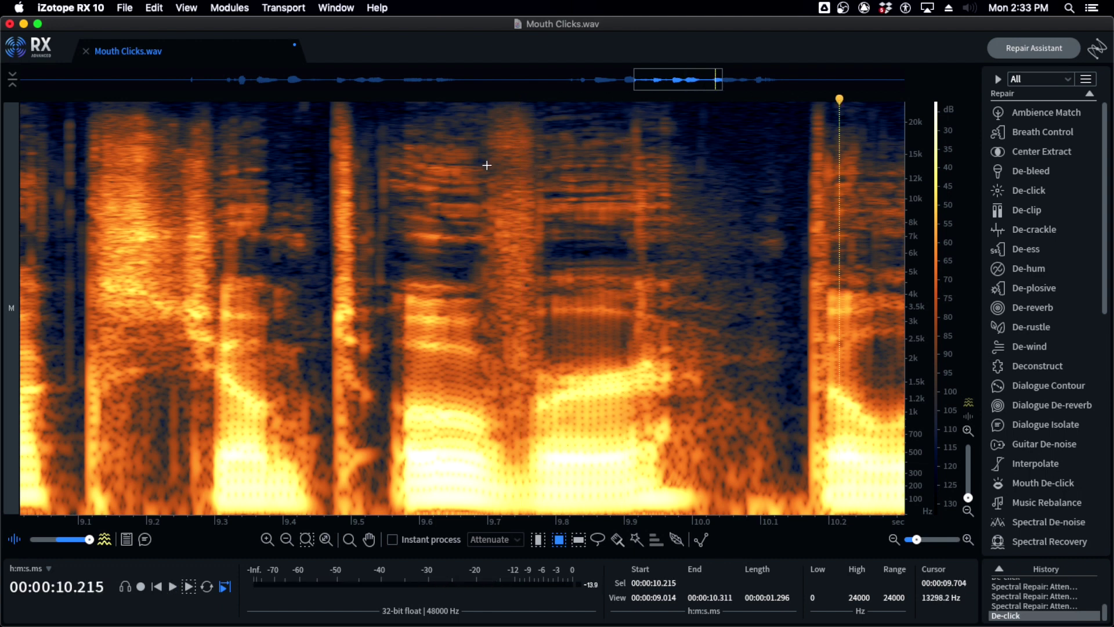
Run De-click from 9.885 to 10.054 s above about 7.5 kHz, and play the result
left_click_drag(615, 103, 730, 230)
key("super+d")
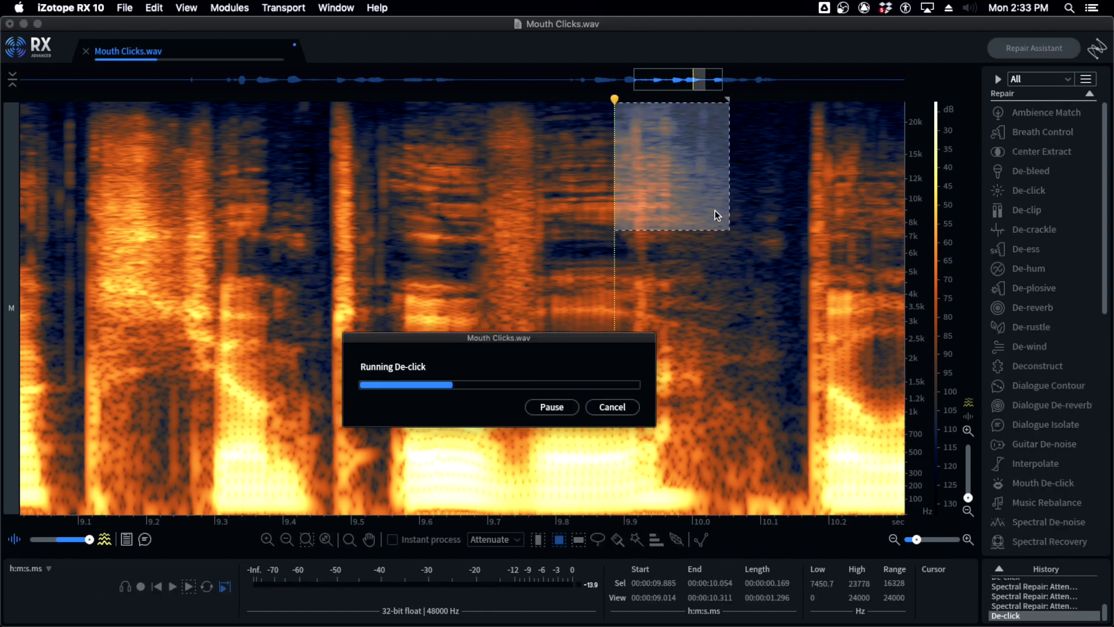
left_click(564, 157)
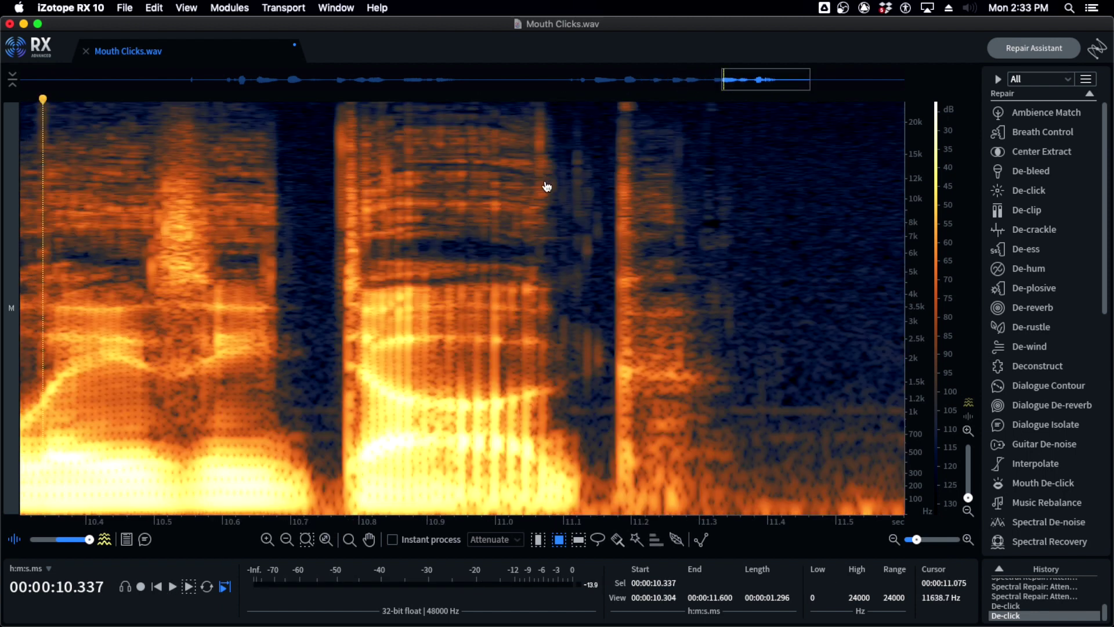
key("space")
Apply De-click and Spectral Repair Attenuate to the patch from 10.000 to 10.043 s above about 12 kHz, and play the result
left_click_drag(258, 108, 291, 180)
key("super+d")
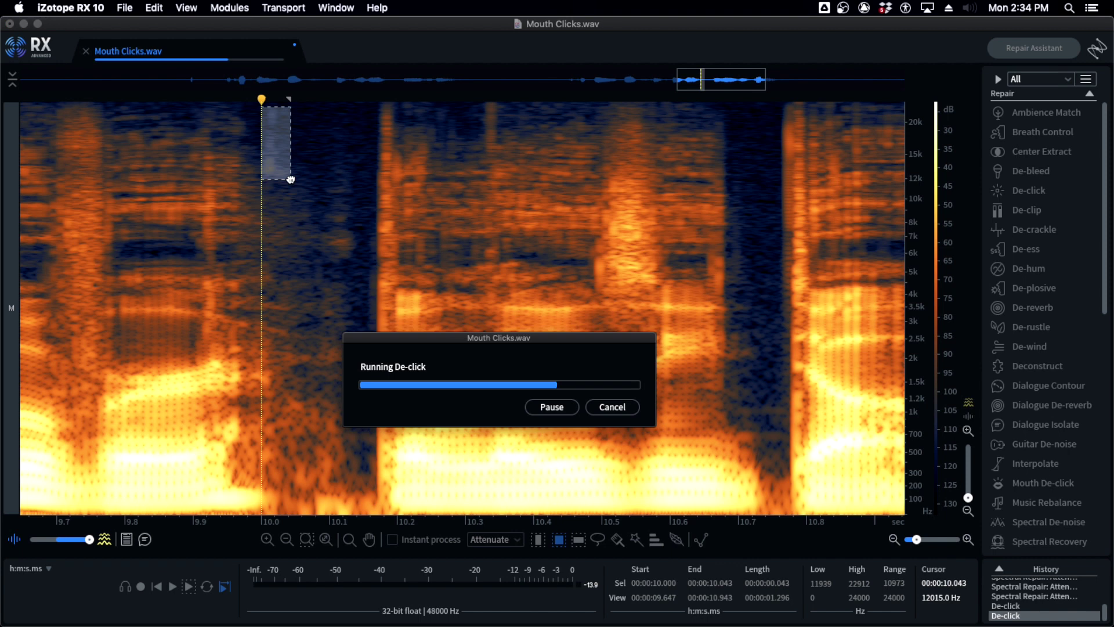
key("super+shift+a")
scroll(263, 159, "down", 2)
left_click(75, 192)
key("space")
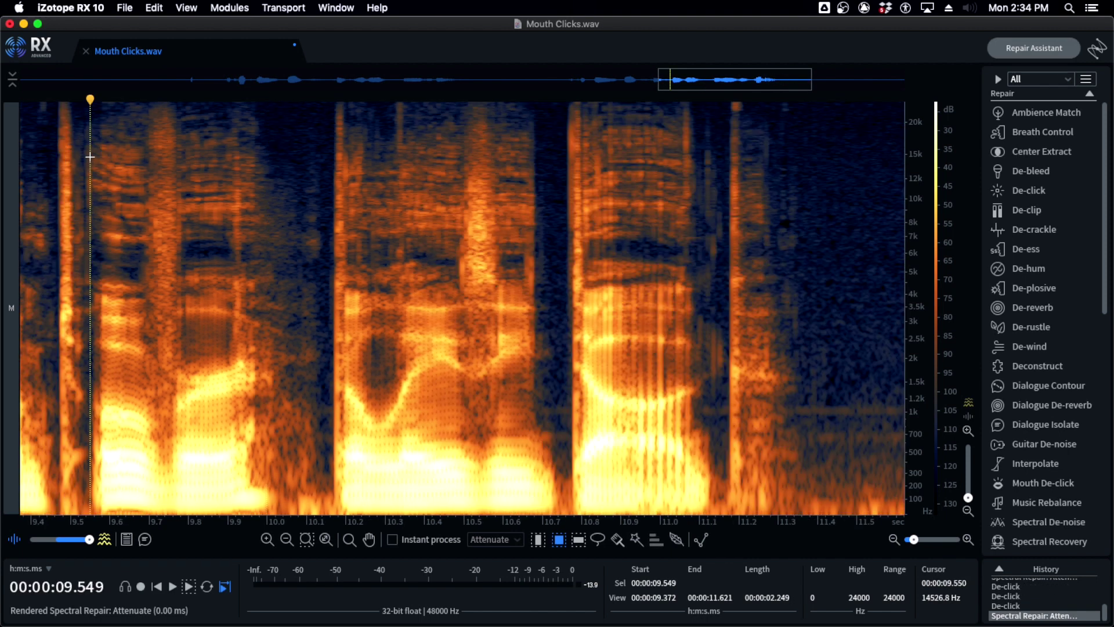
key("space")
key("space")
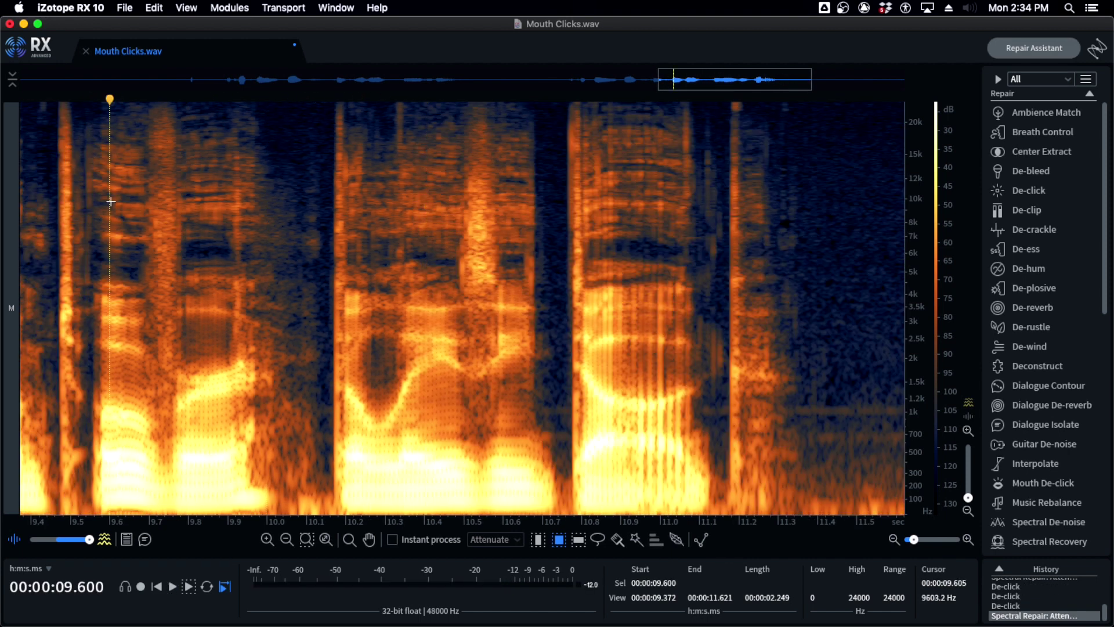
Run De-click twice over the word ending from 9.891 to 9.982 s, between about 2.4 and 17.2 kHz
scroll(218, 199, "up", 3)
left_click_drag(233, 138, 324, 340)
key("super+d")
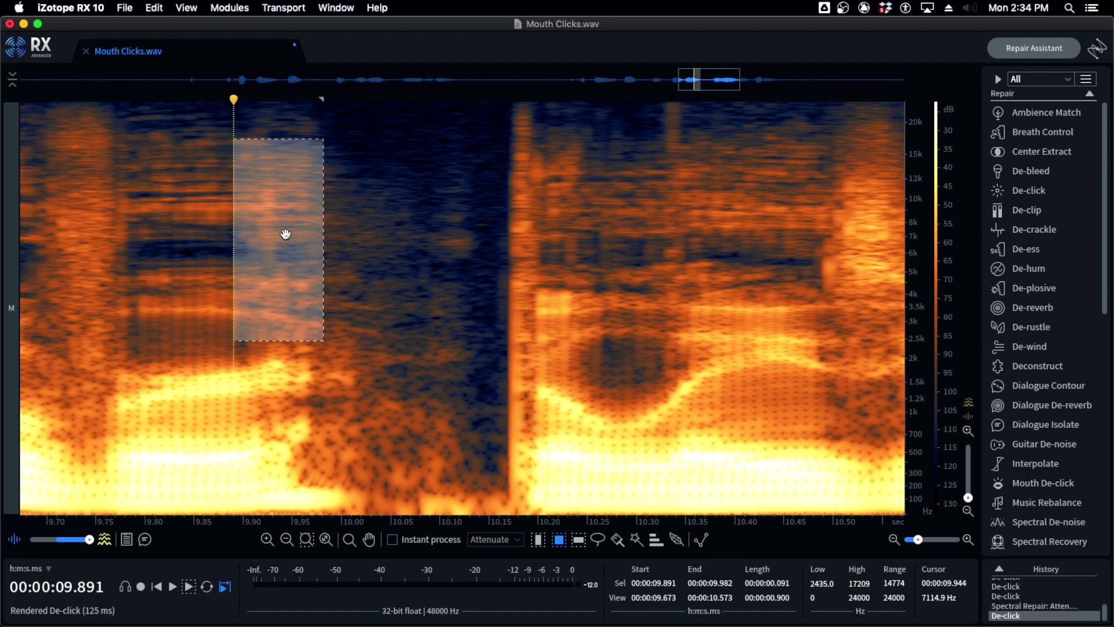
key("super+d")
left_click(222, 207)
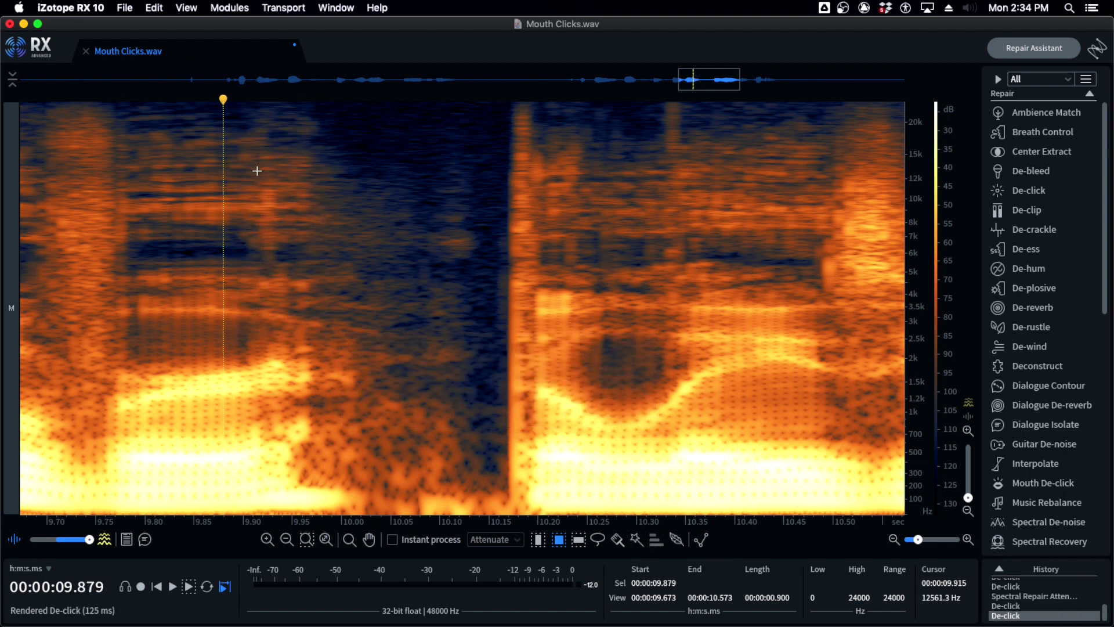
Apply Spectral Repair Attenuate to two narrow patches near 9.92 s, the lower one spanning about 2.9 to 5.6 kHz
left_click_drag(257, 172, 278, 272)
key("super+BackSpace")
left_click(273, 256)
left_click_drag(259, 261, 292, 325)
key("super+BackSpace")
Examine the repaired area of the second phrase and play it from about 9.46 s
scroll(241, 290, "down", 3)
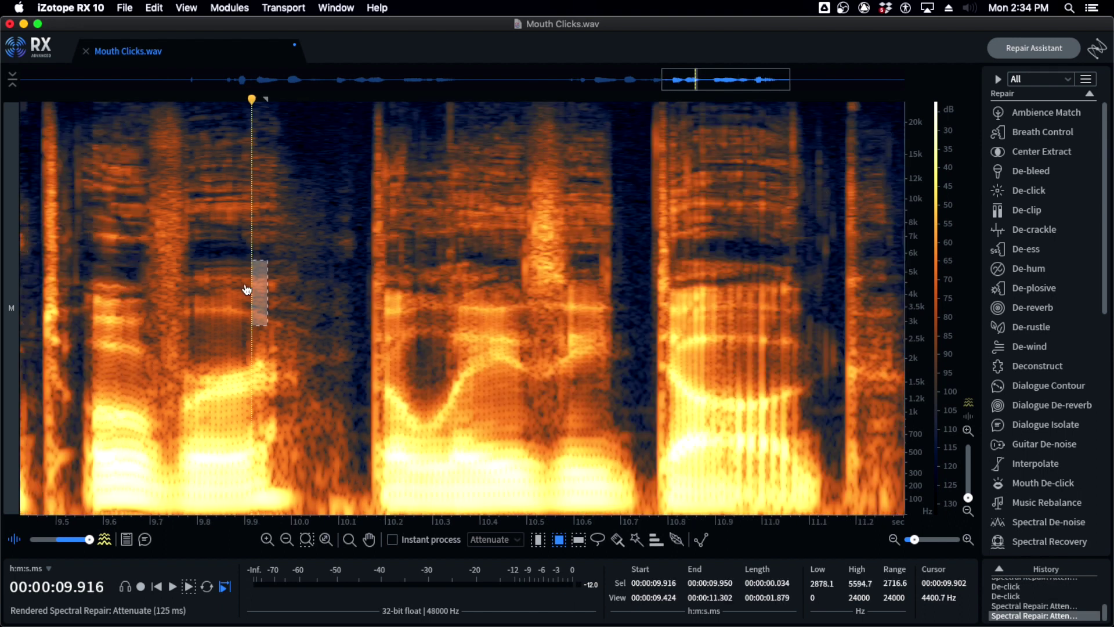
scroll(289, 305, "down", 2)
scroll(289, 306, "up", 3)
scroll(288, 306, "down", 4)
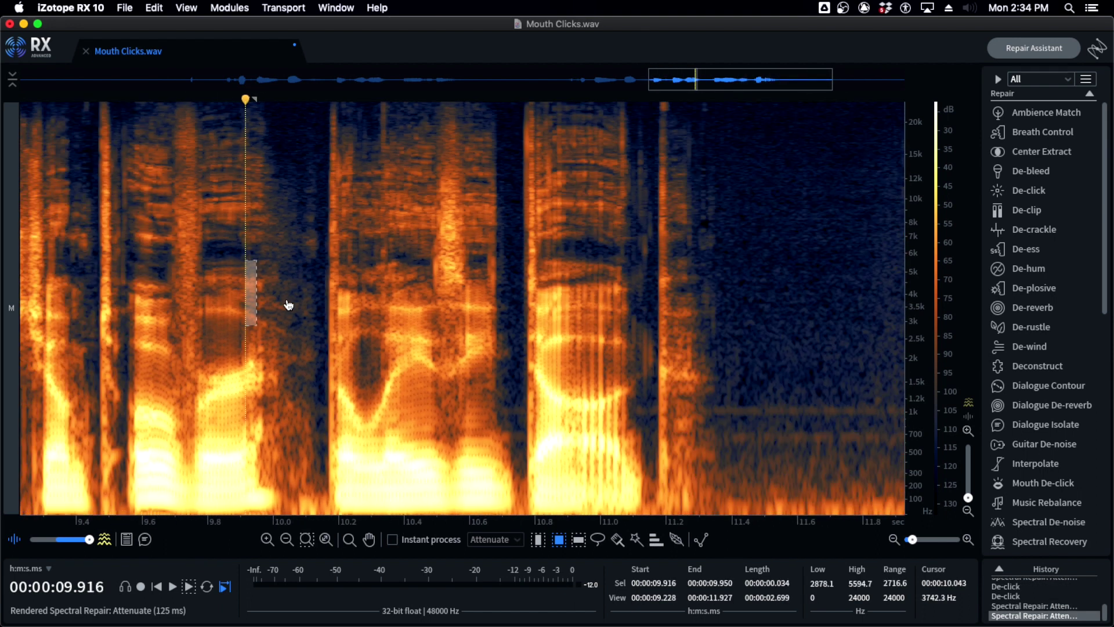
left_click(163, 262)
left_click(95, 185)
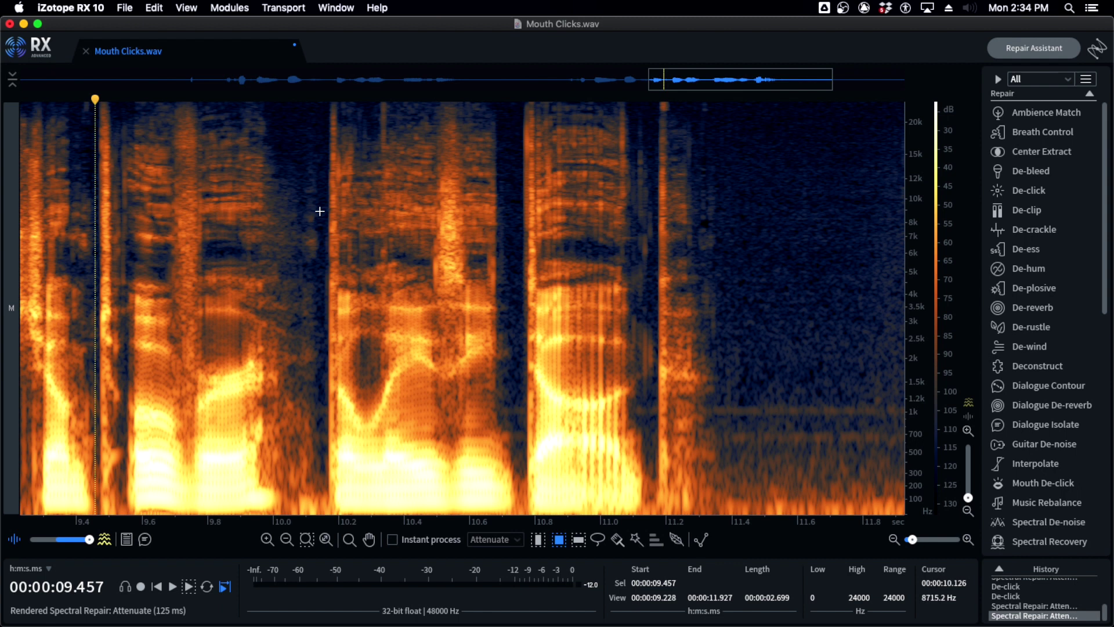
key("space")
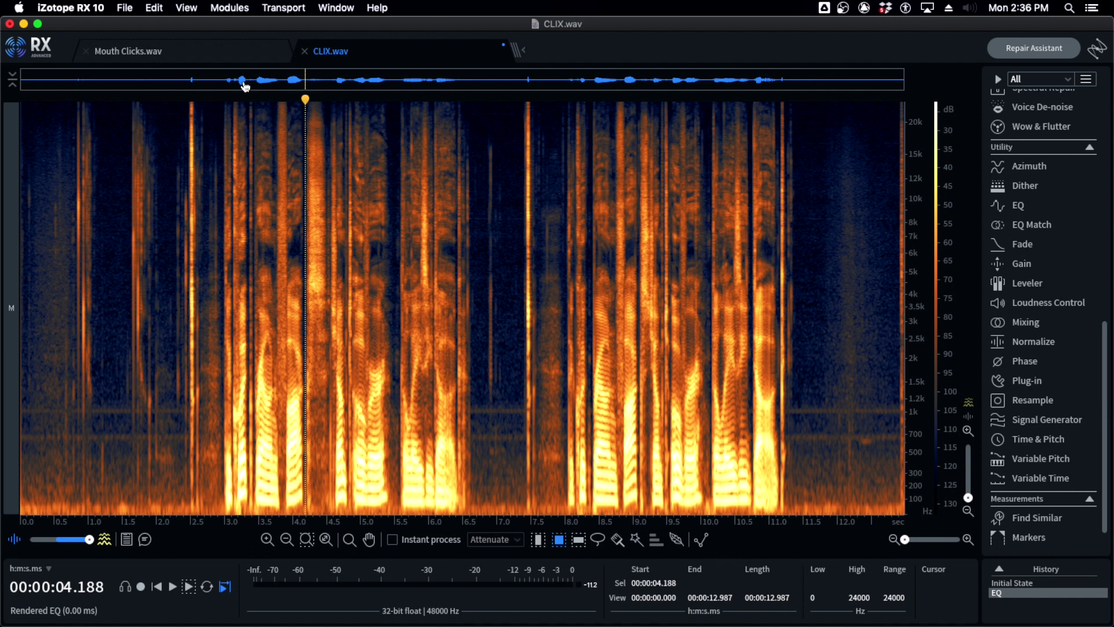
Compare the spectrograms of Mouth Clicks.wav and CLIX.wav, and play CLIX.wav from about 0.12 s
left_click(202, 54)
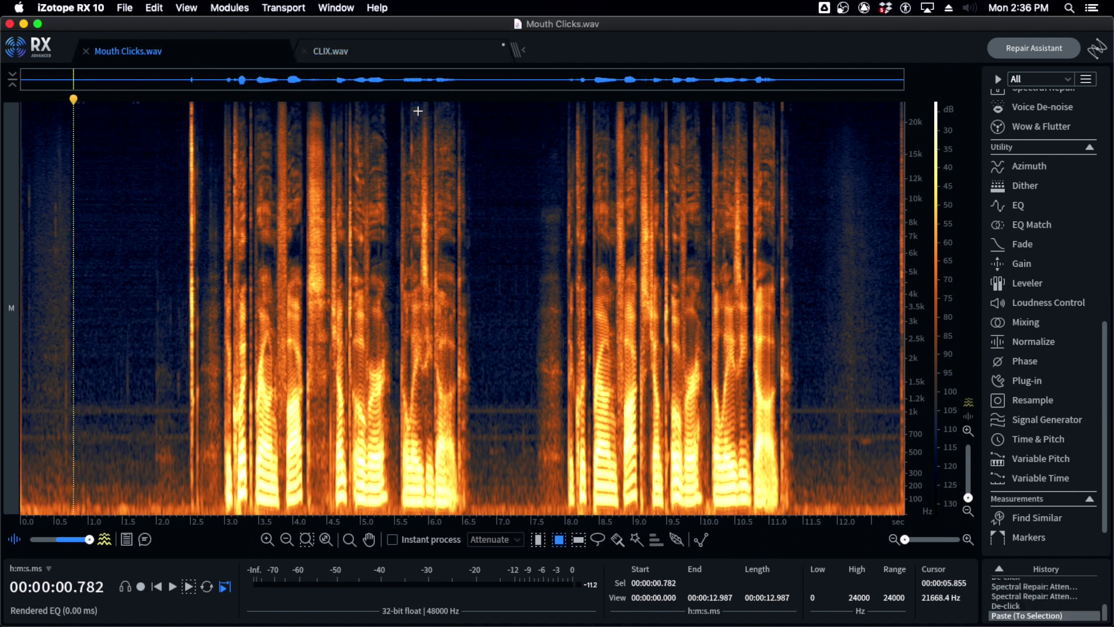
left_click(361, 48)
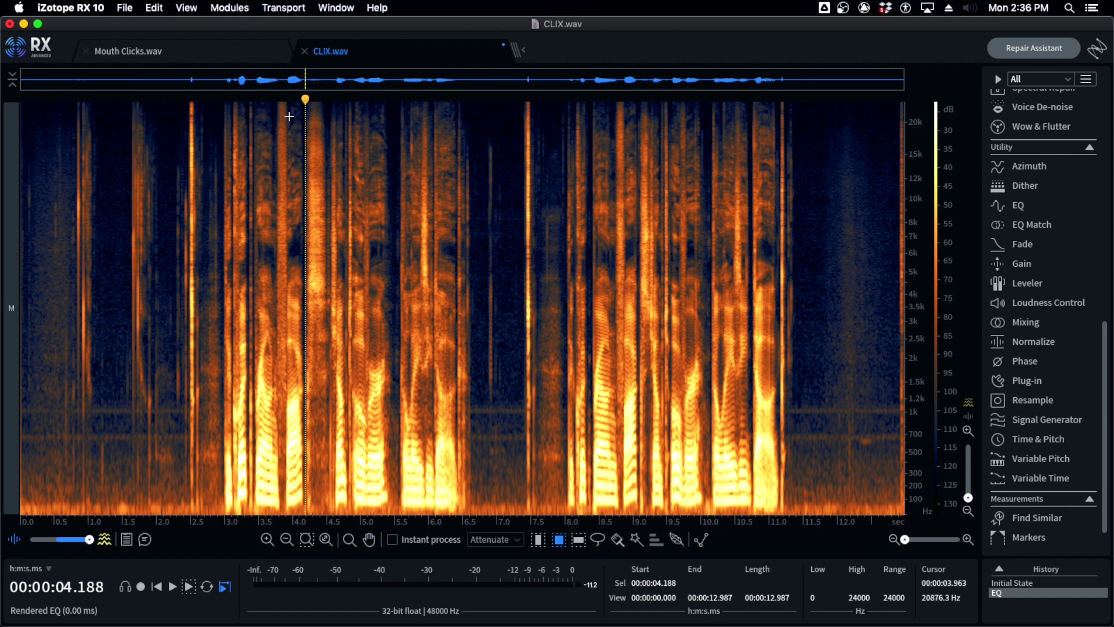
left_click(35, 206)
left_click(28, 200)
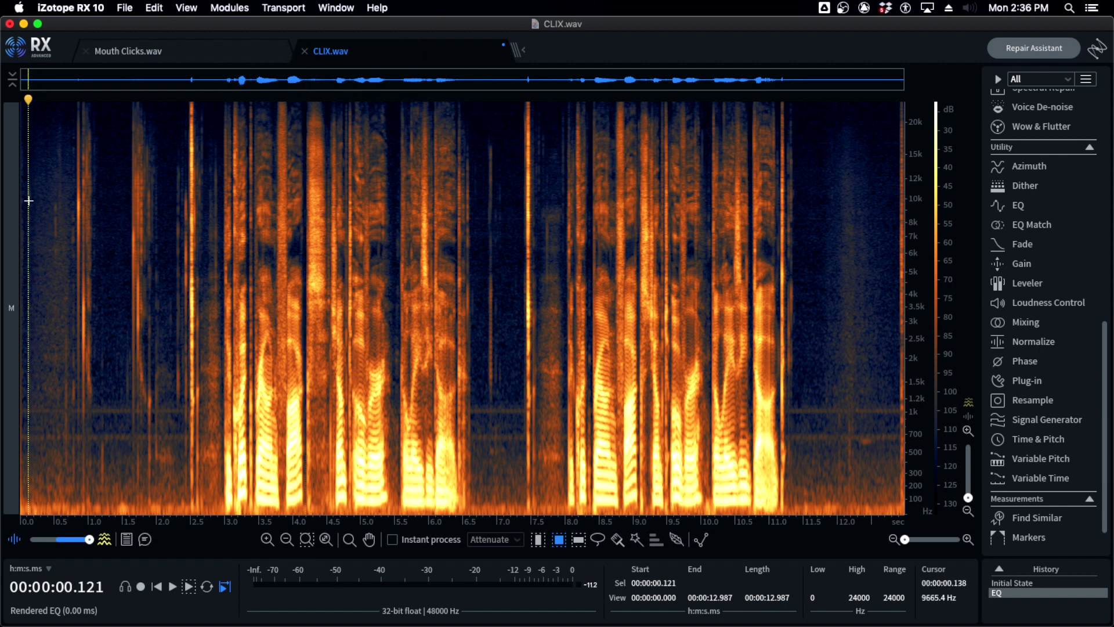
key("space")
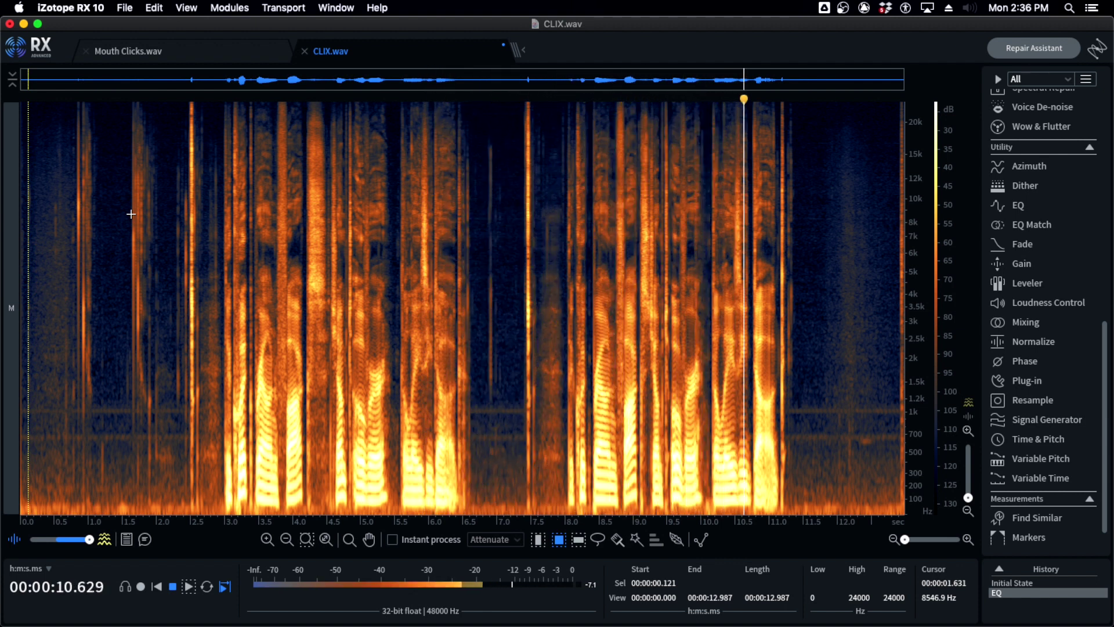
Switch to the repaired Mouth Clicks.wav and play it from near its beginning for comparison
left_click(161, 52)
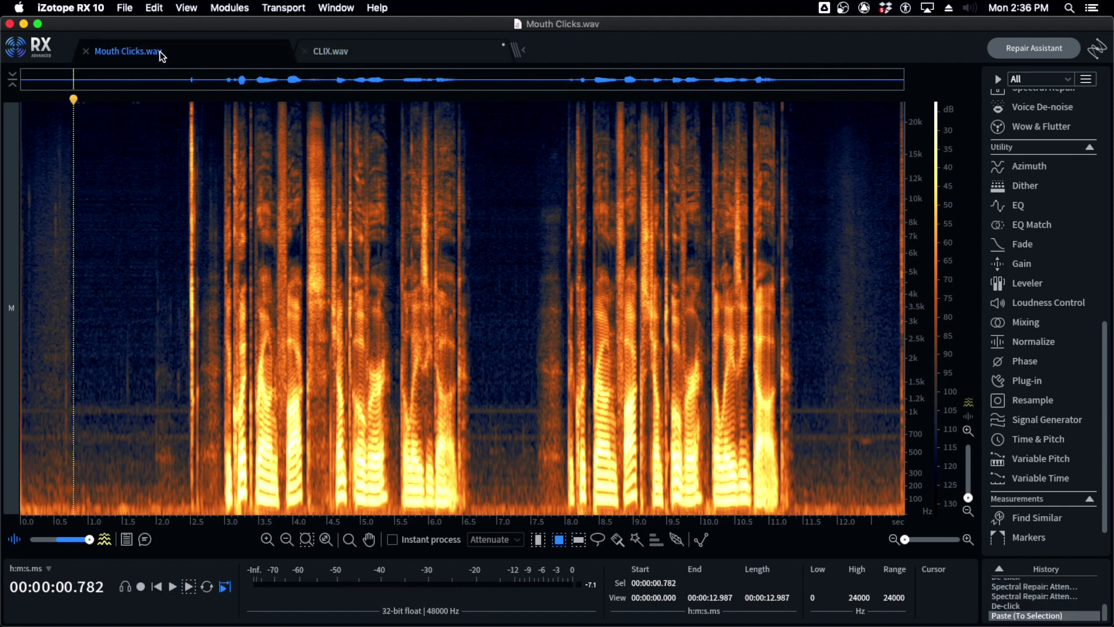
left_click(54, 200)
key("space")
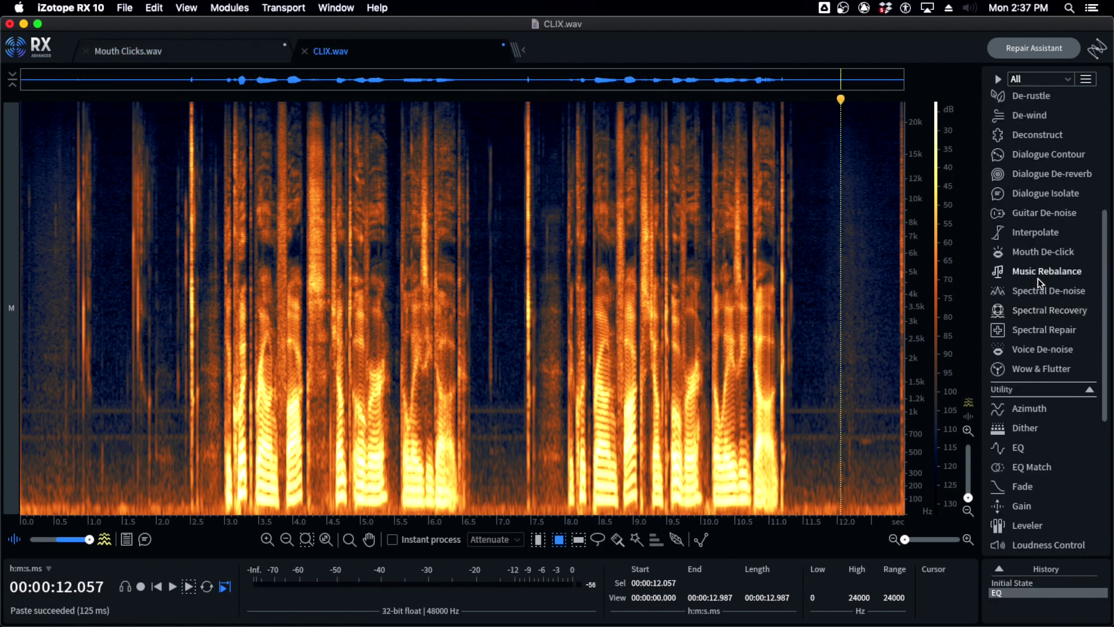
Render Mouth De-click over all of CLIX.wav with the Default preset at sensitivity 4.0, and clear the selection
scroll(1039, 278, "up", 10)
scroll(1054, 279, "up", 1)
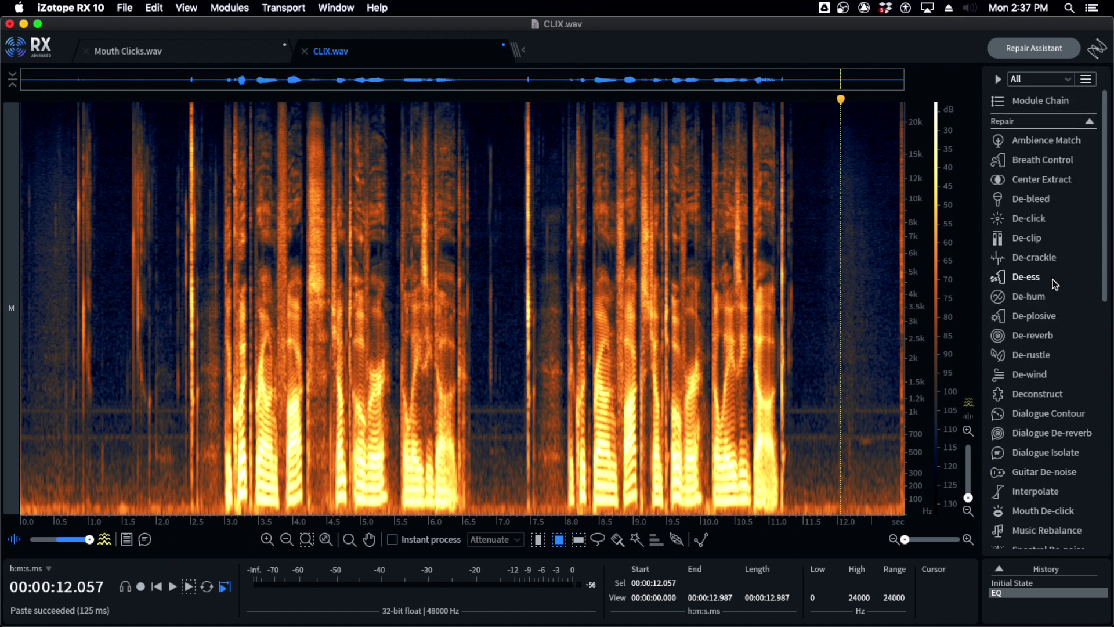
left_click(1044, 512)
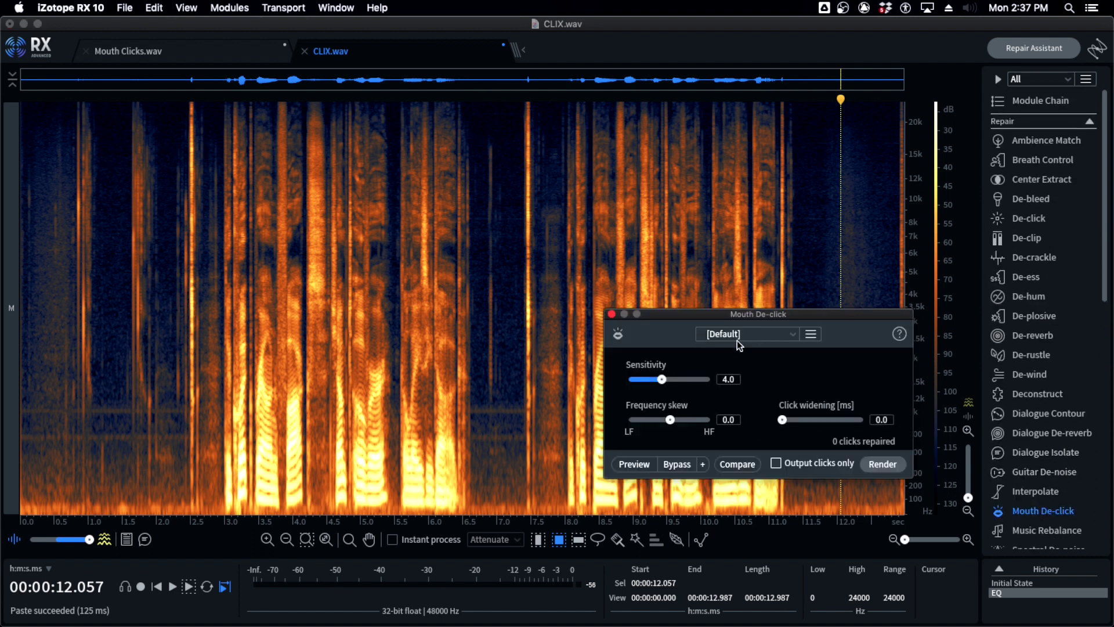
left_click(891, 470)
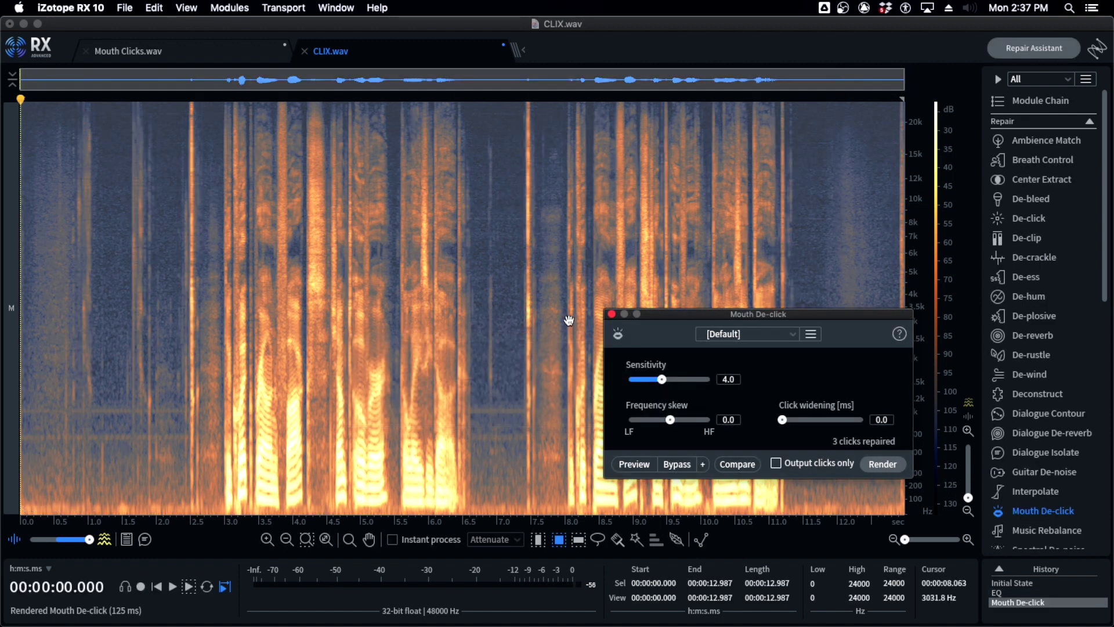
left_click(298, 224)
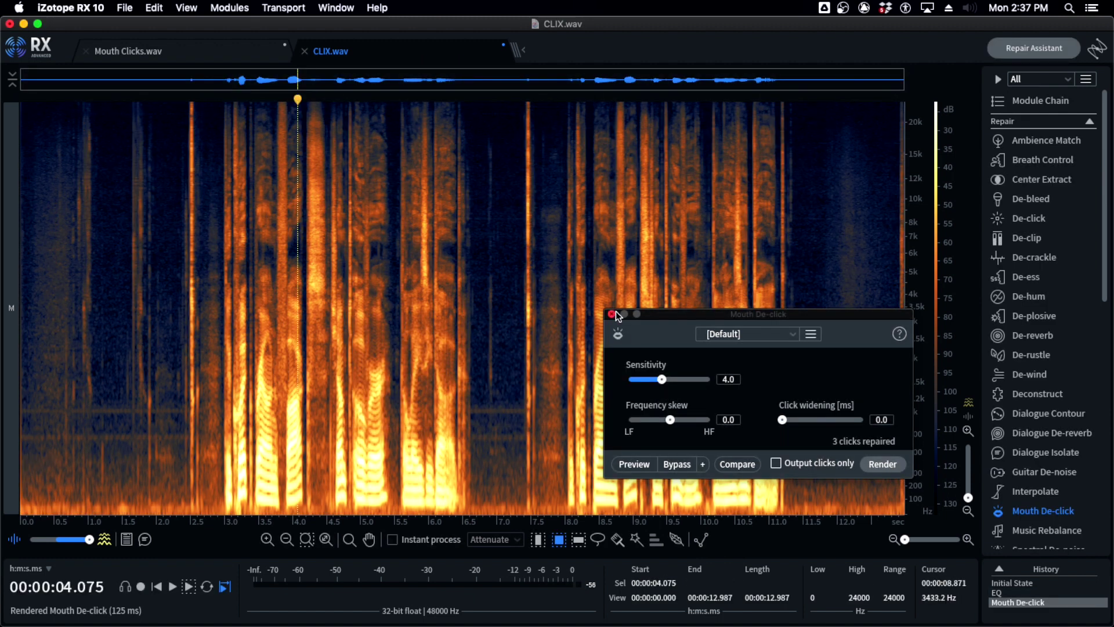
left_click_drag(720, 315, 751, 310)
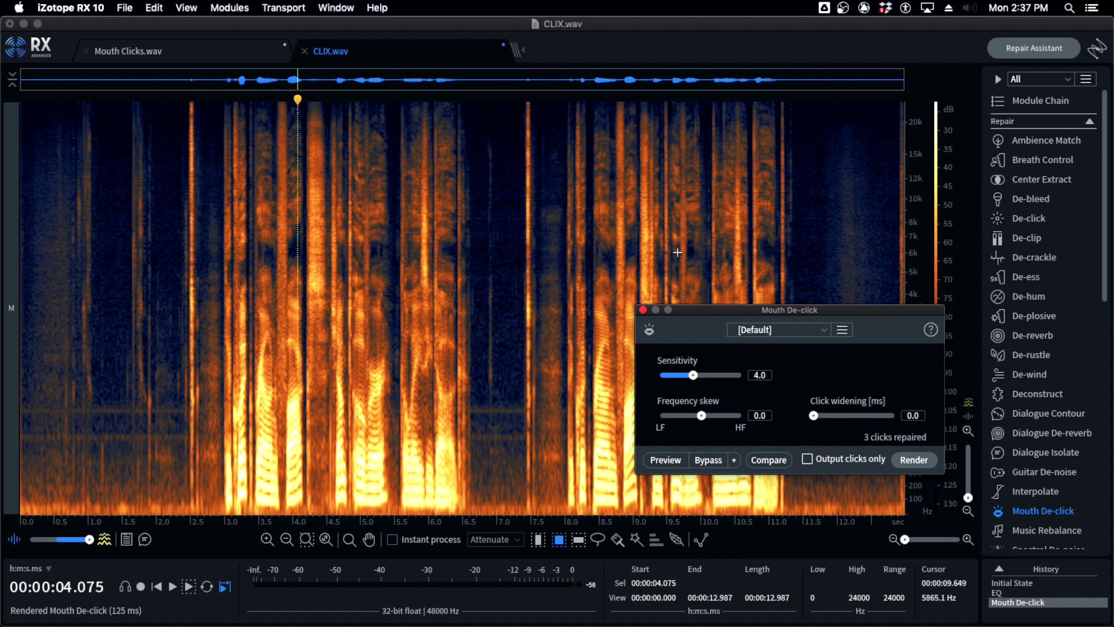
Check the processed CLIX.wav against Mouth Clicks.wav and play CLIX.wav from 0.330 s
left_click(190, 53)
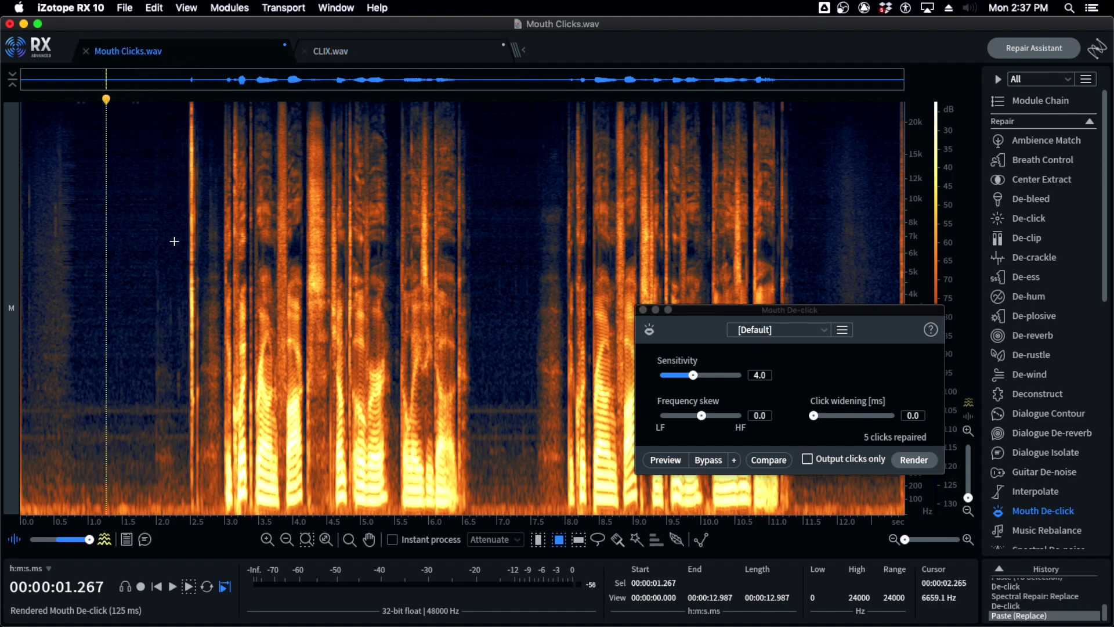
left_click(390, 51)
left_click(42, 233)
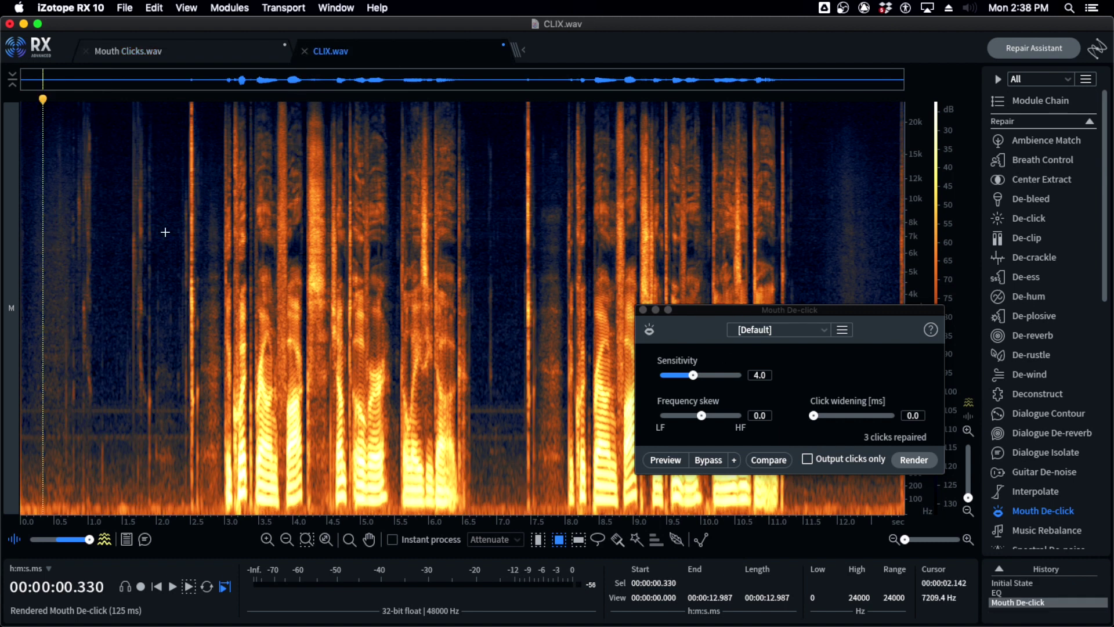
key("space")
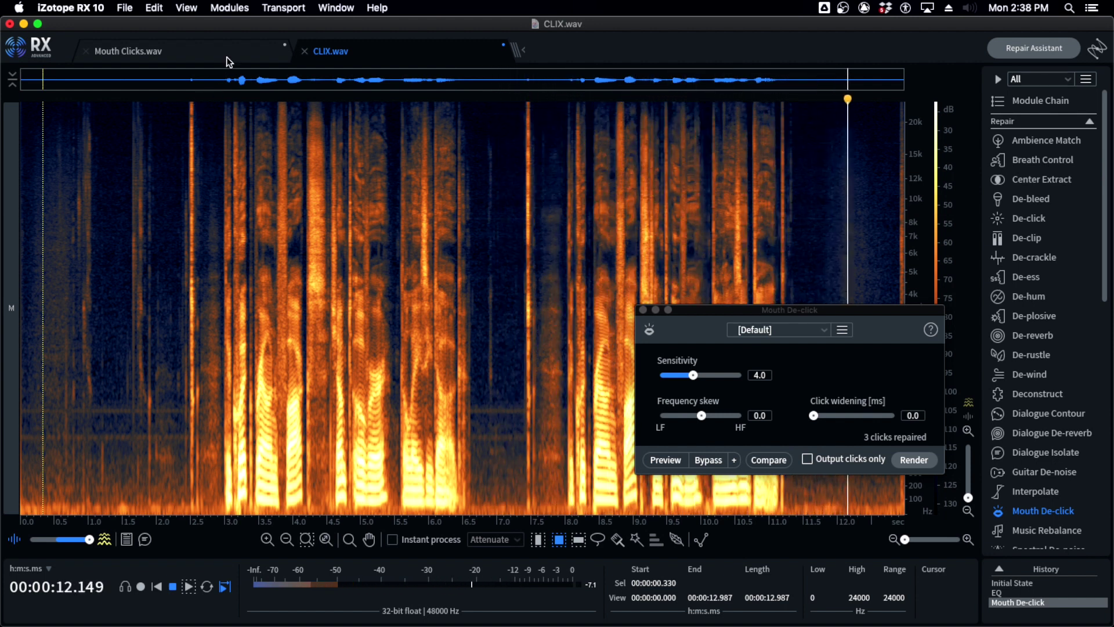
Play the manually repaired Mouth Clicks.wav from 1.267 s for comparison, and close the Mouth De-click window
left_click(201, 50)
key("space")
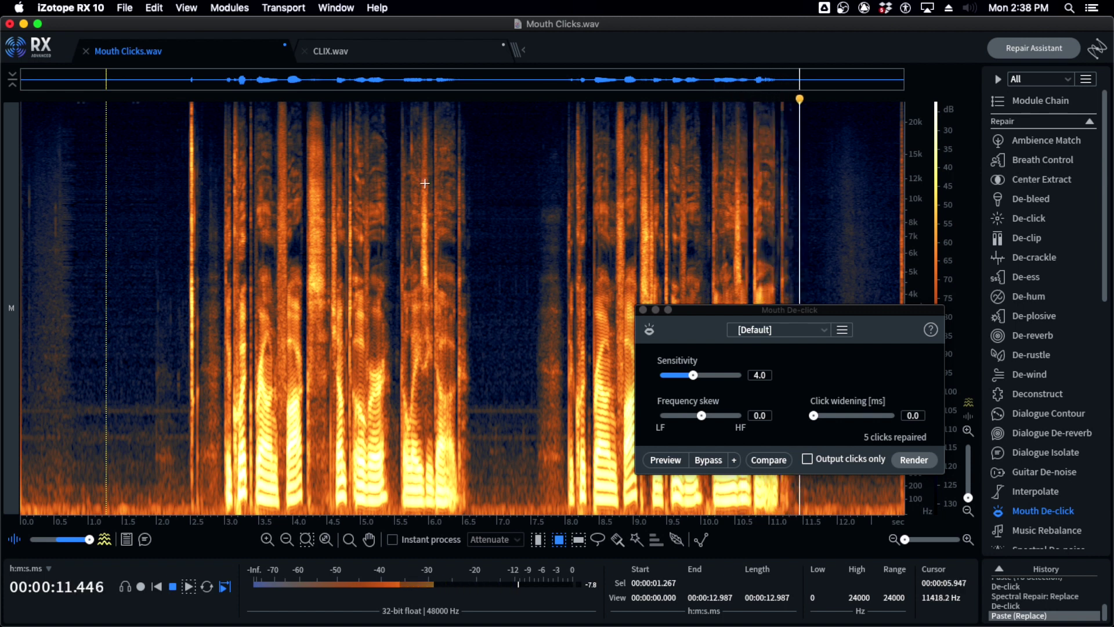
key("space")
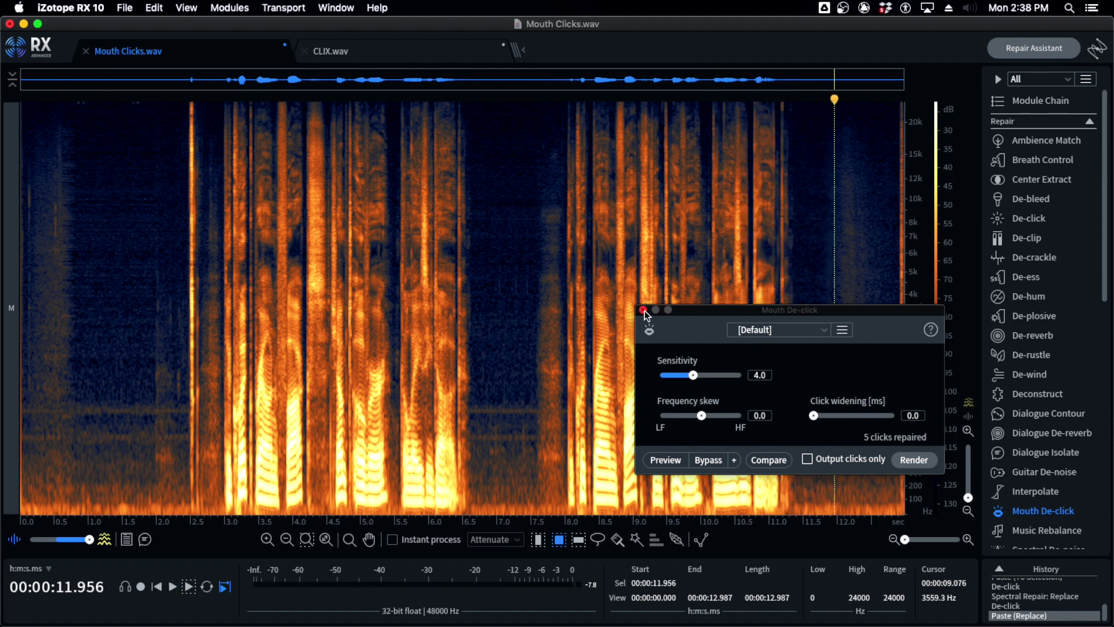
left_click(644, 310)
Compare the two files' spectrograms again and inspect the first phrase of Mouth Clicks.wav up close
left_click(204, 193)
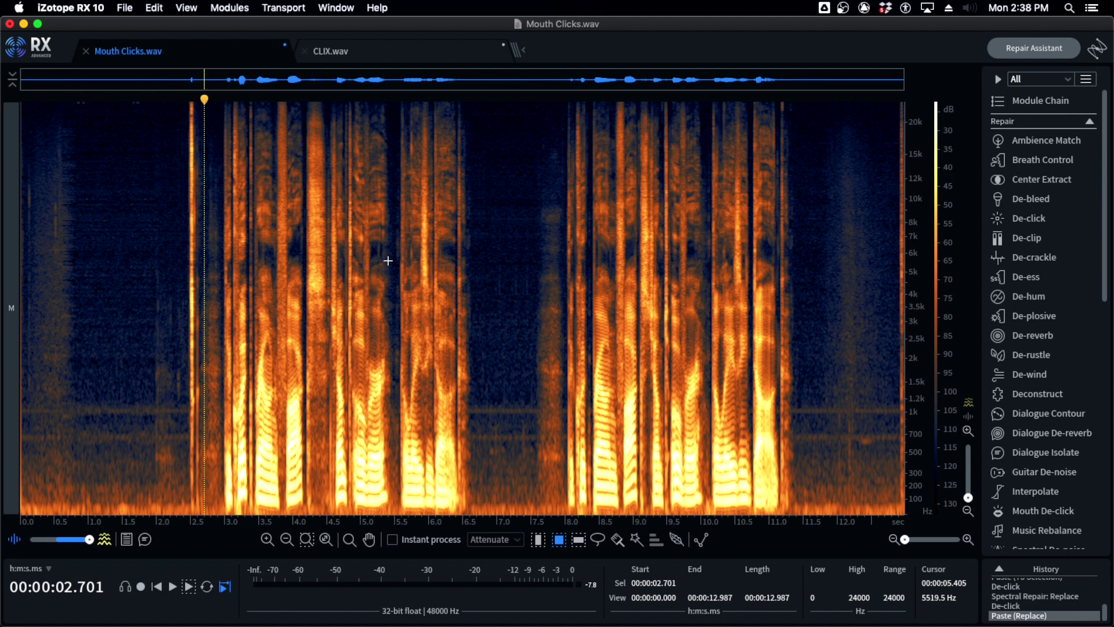
left_click(441, 51)
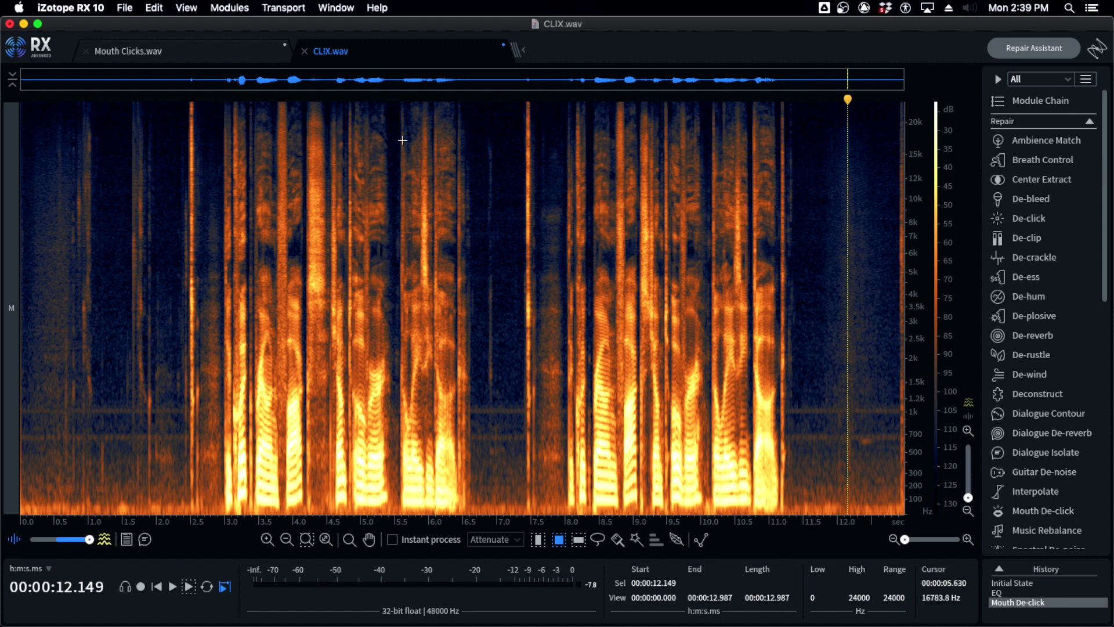
left_click(208, 53)
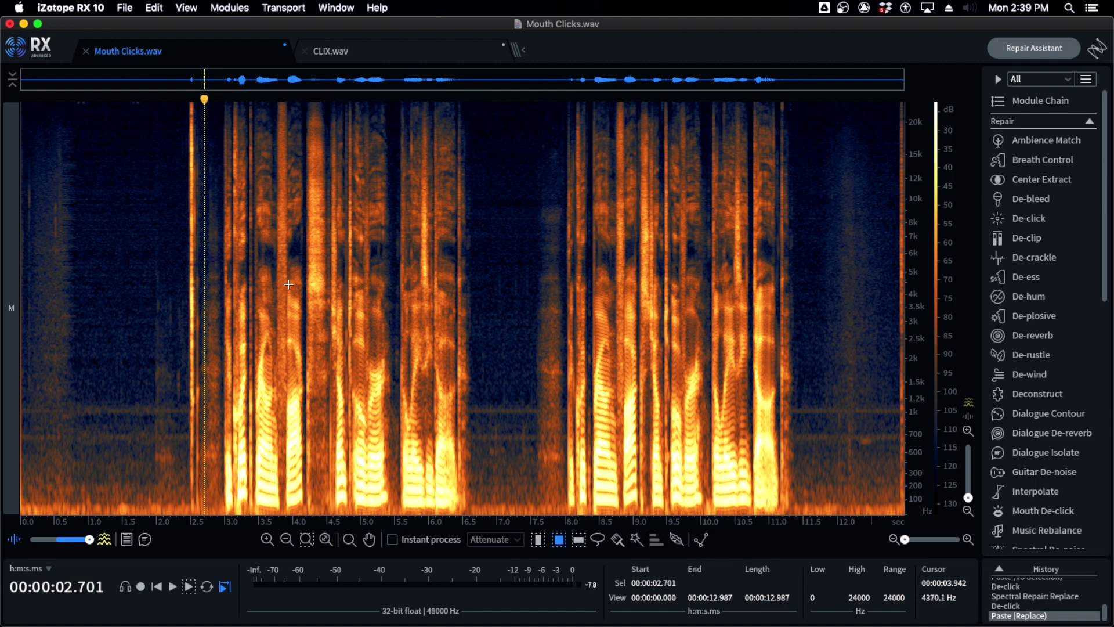
scroll(375, 306, "up", 3)
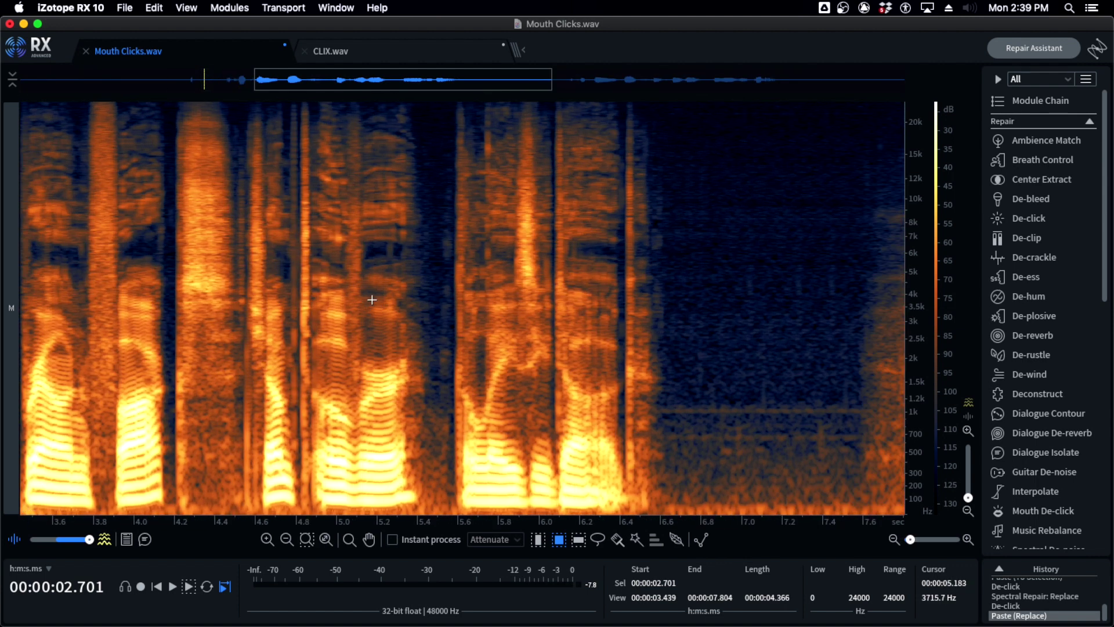
scroll(284, 382, "down", 3)
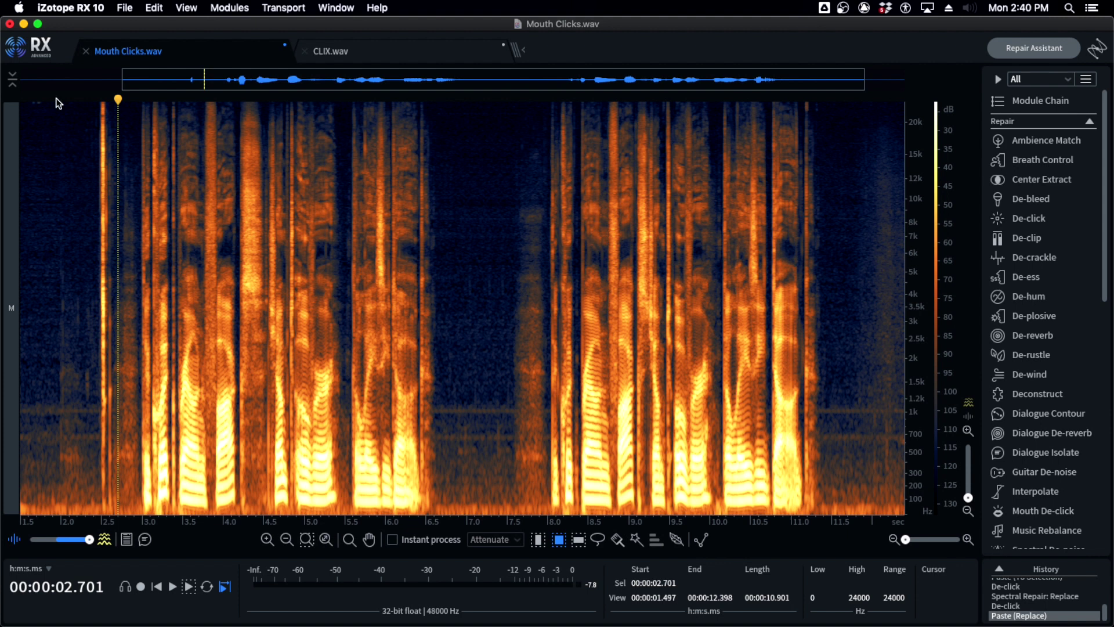
Look up the keyboard shortcut for the Apply.MatchAmbience command in the preferences
left_click(82, 8)
left_click(81, 46)
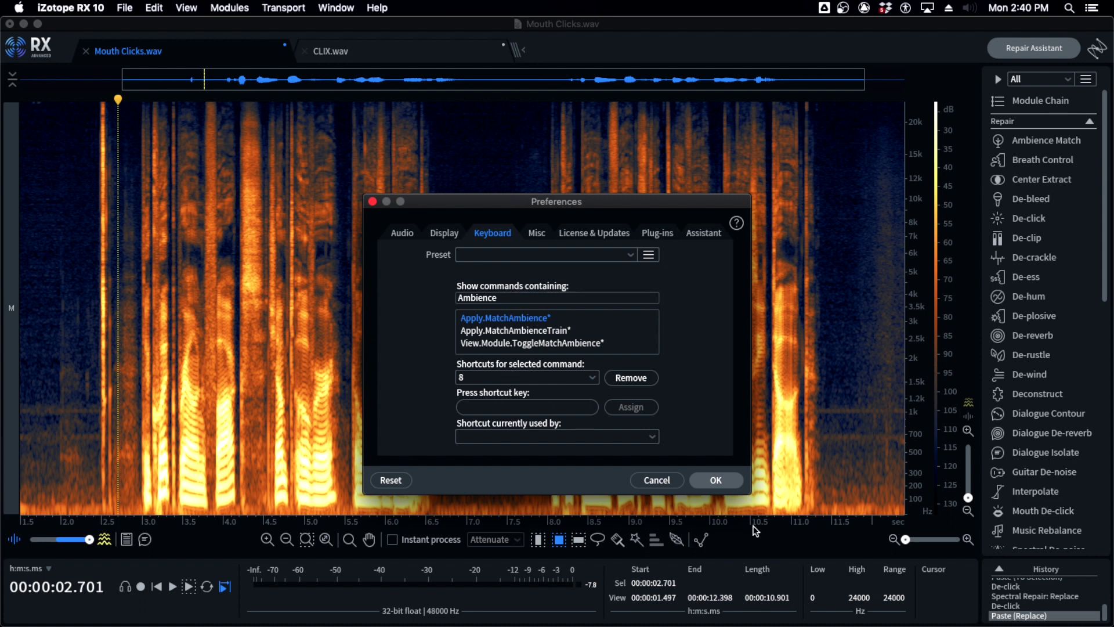
left_click(663, 484)
left_click(1032, 199)
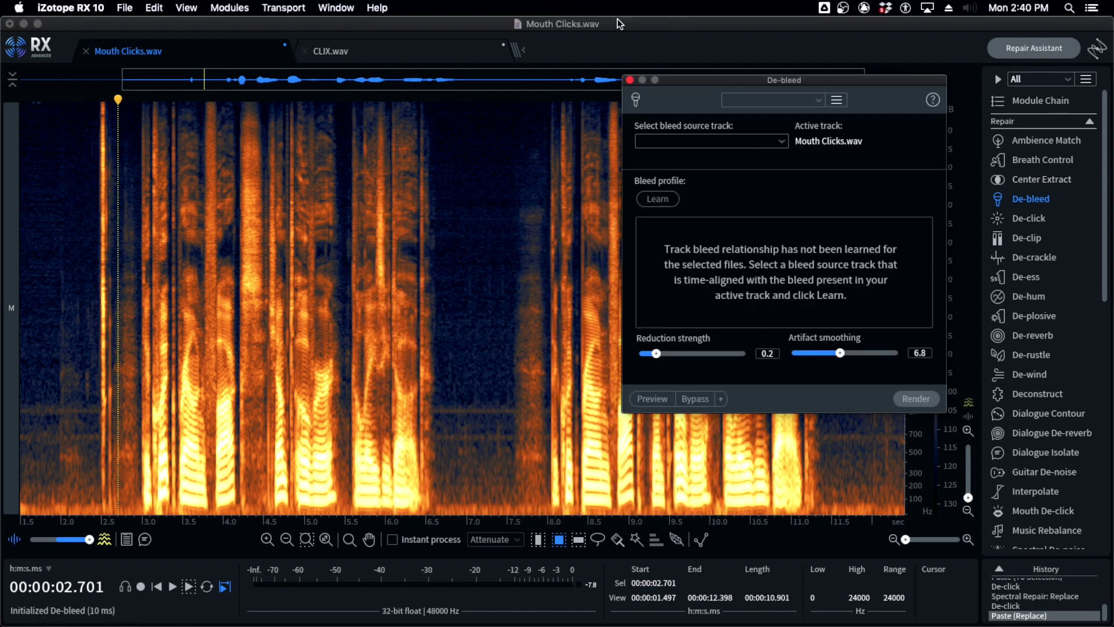
left_click(630, 79)
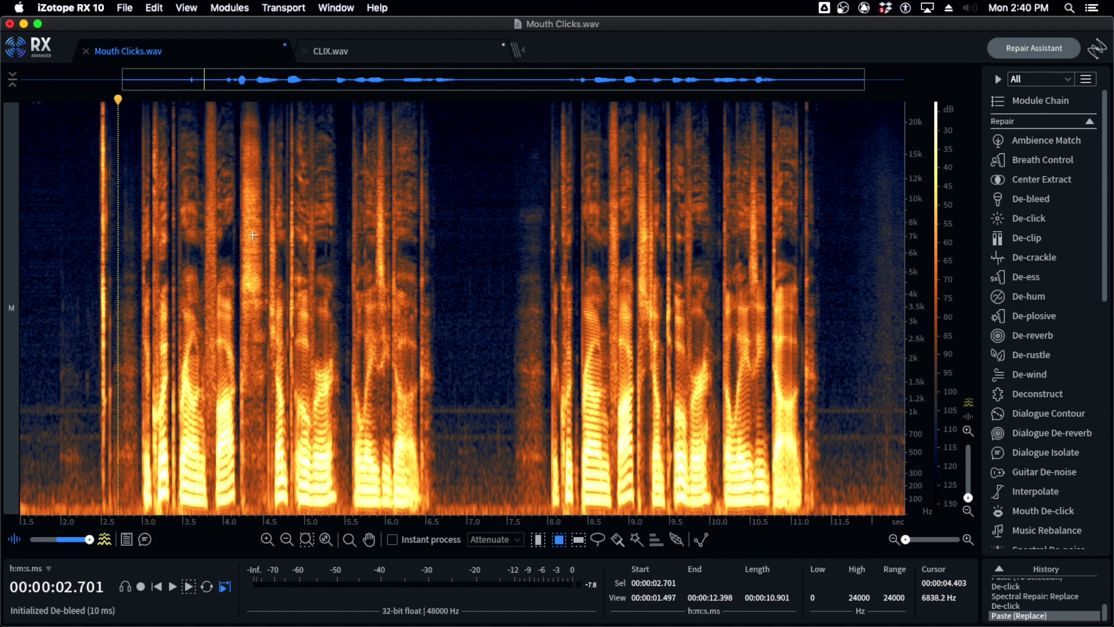
left_click_drag(230, 212, 416, 380)
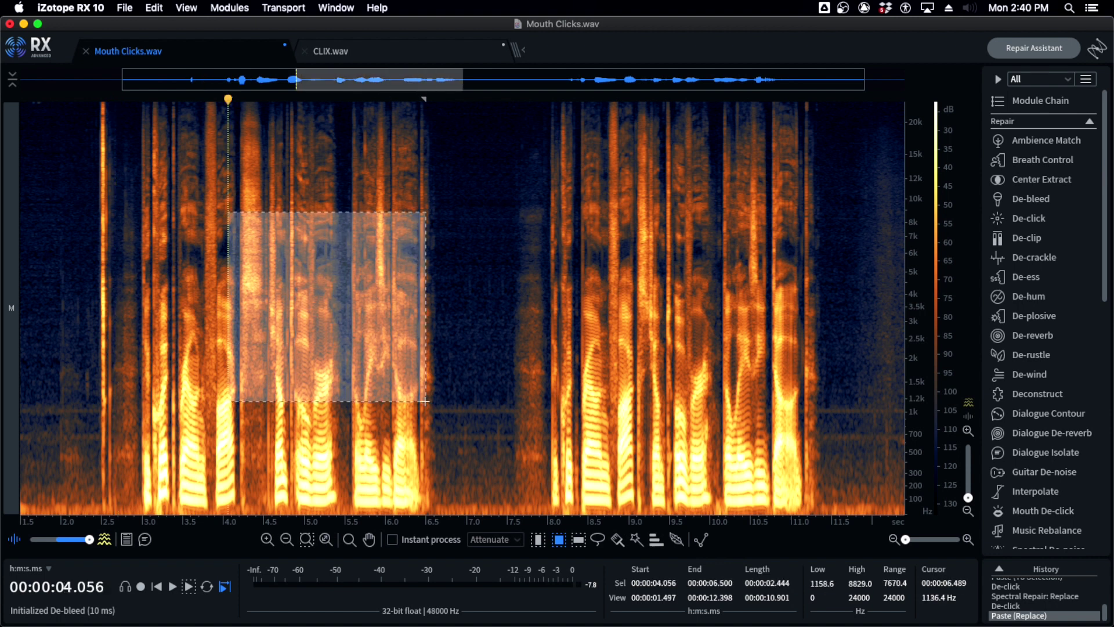
left_click(467, 244)
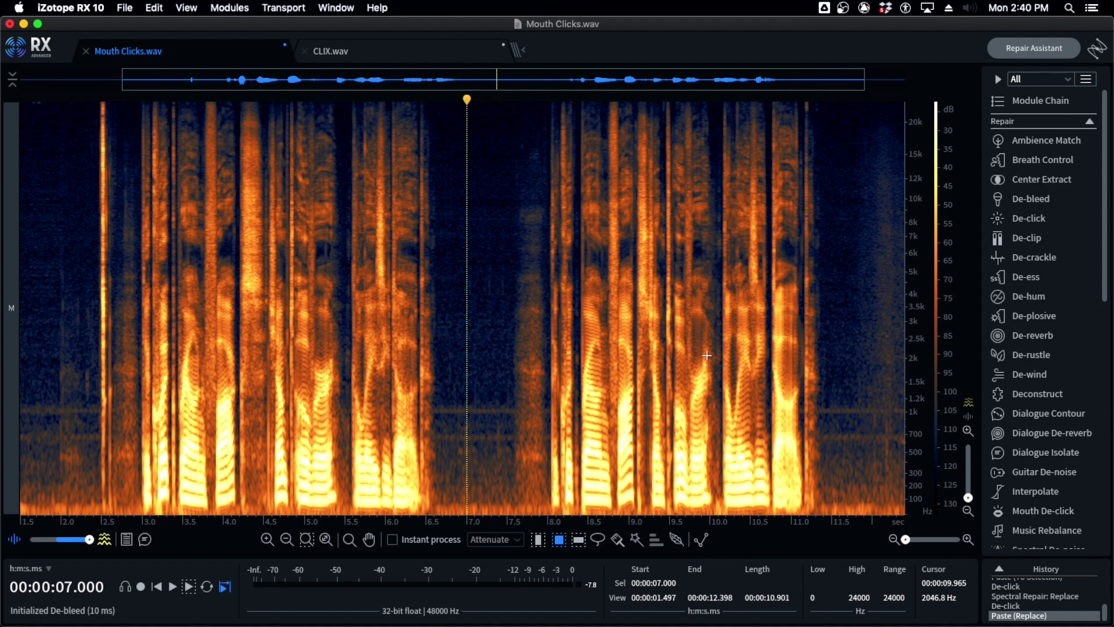